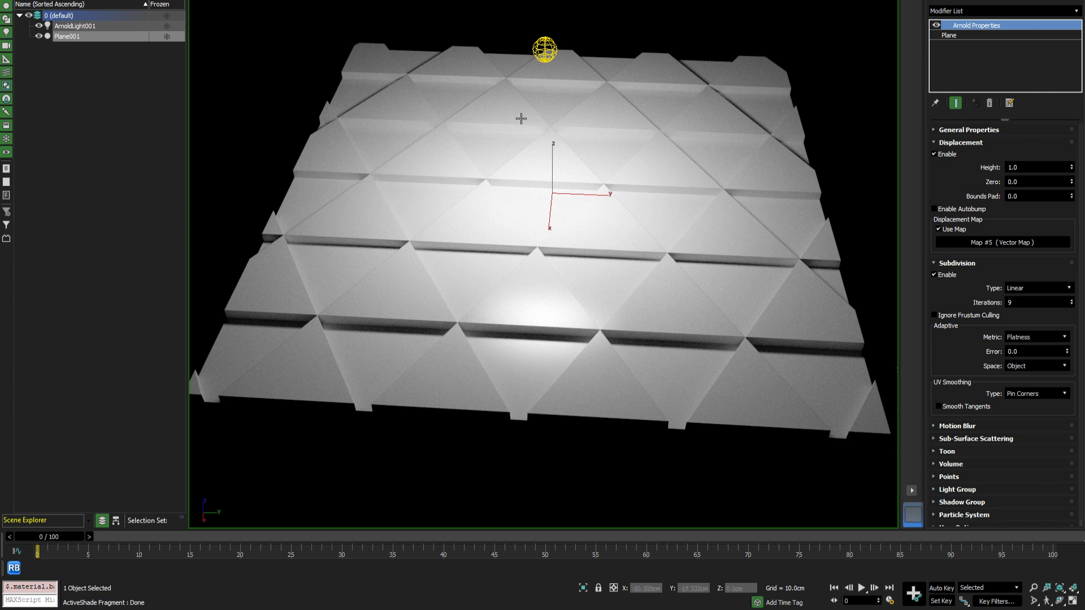
Turn off the plane's Arnold Properties modifier and connect the Float To RGB node's output to Material #25's base_color.
click(269, 1)
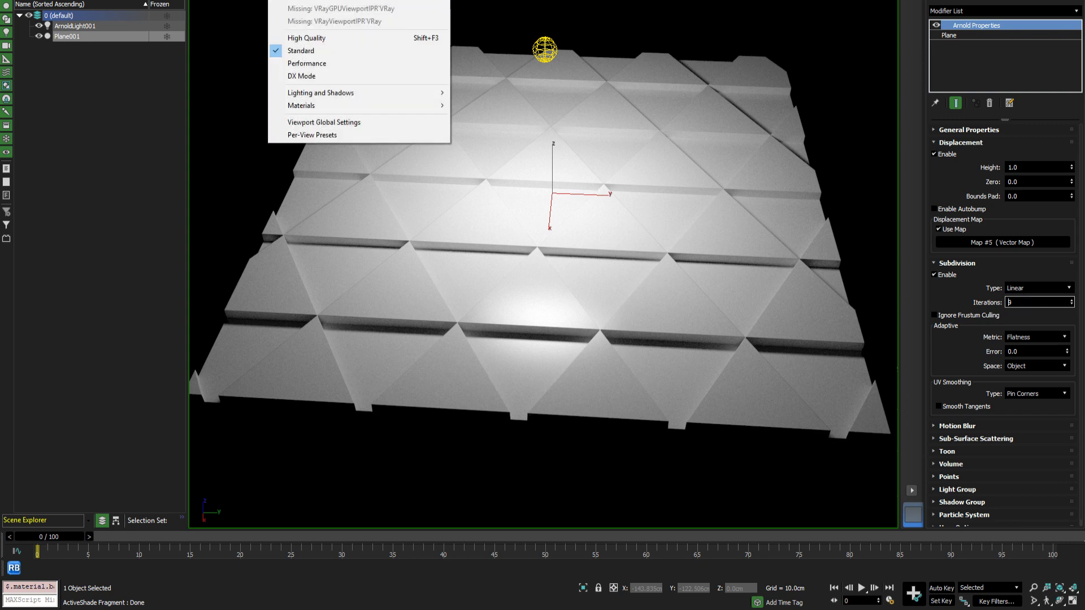
click(936, 26)
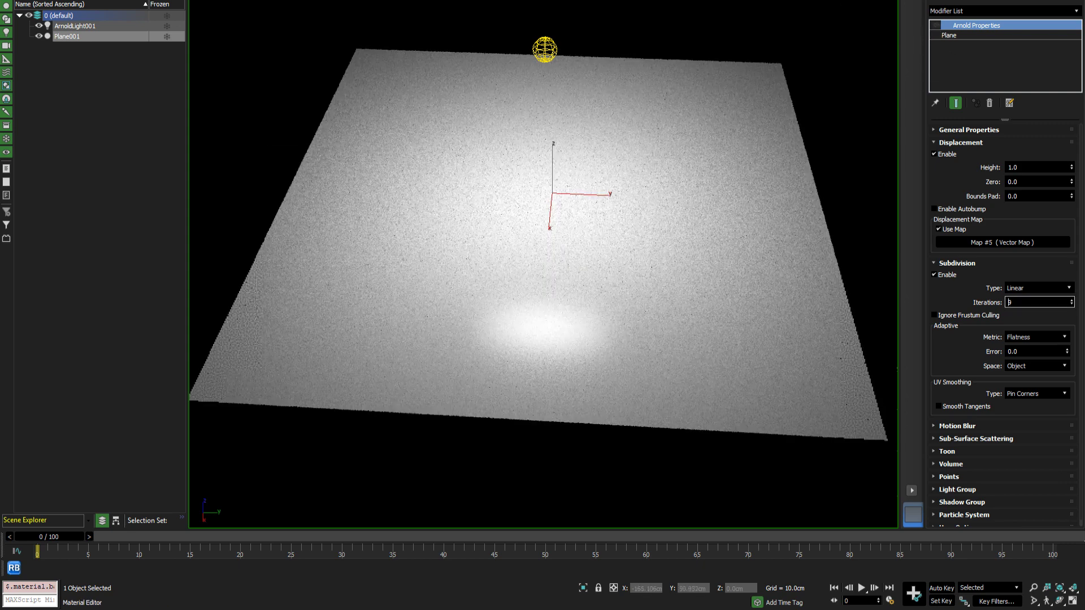
key(m)
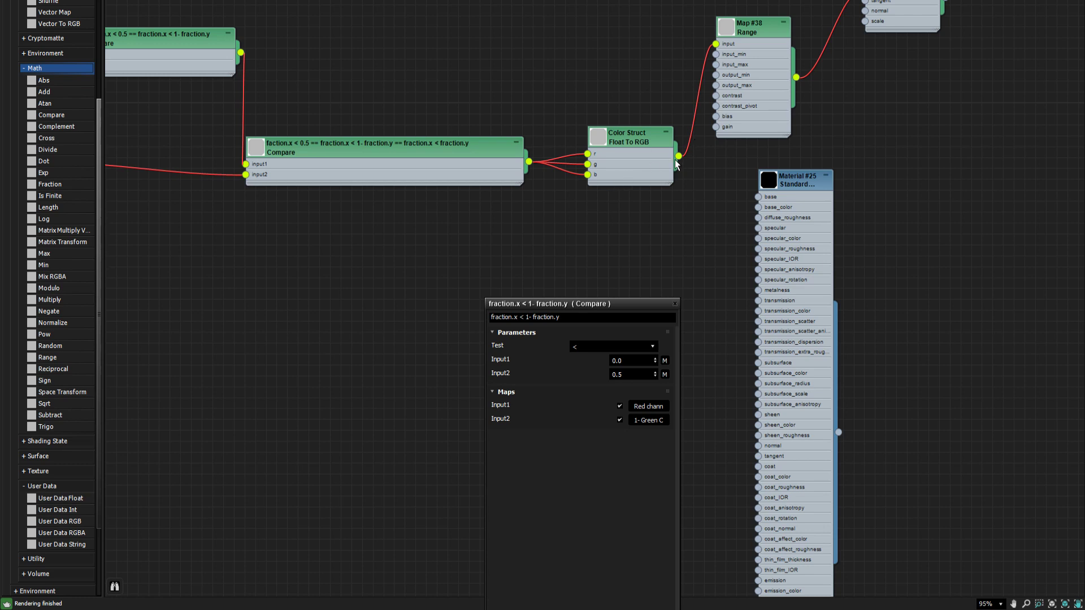
drag(677, 157, 781, 204)
key(m)
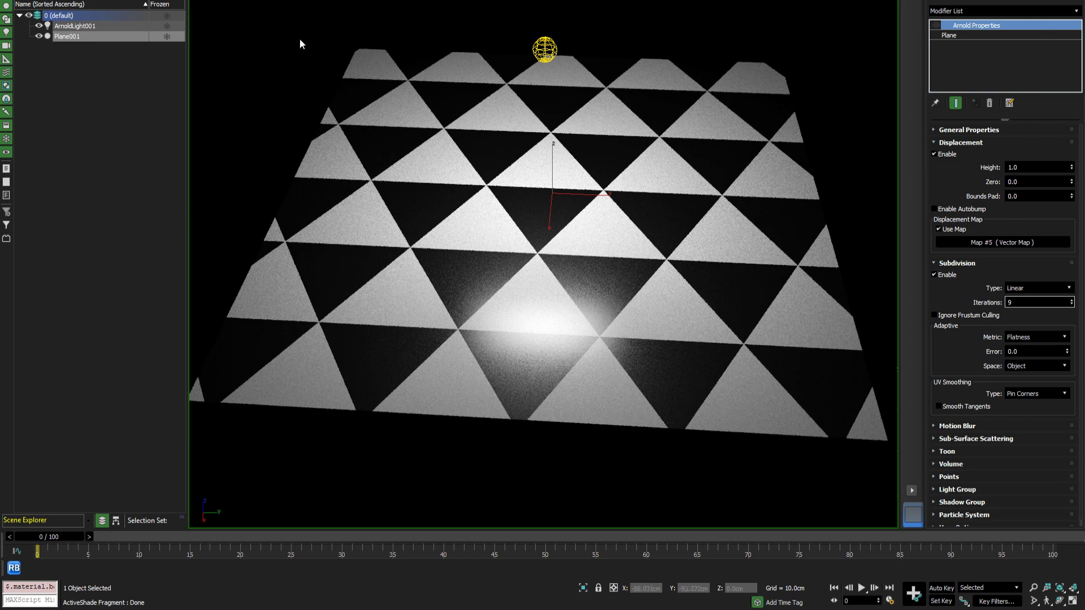
Return the viewport to Standard shading and reopen the material node graph.
click(281, 1)
click(306, 51)
key(m)
Examine the Po State Vector node at the start of the graph and confirm Po as its variable.
middle_drag(373, 179, 821, 157)
middle_drag(434, 146, 793, 129)
scroll(572, 203, down, 10)
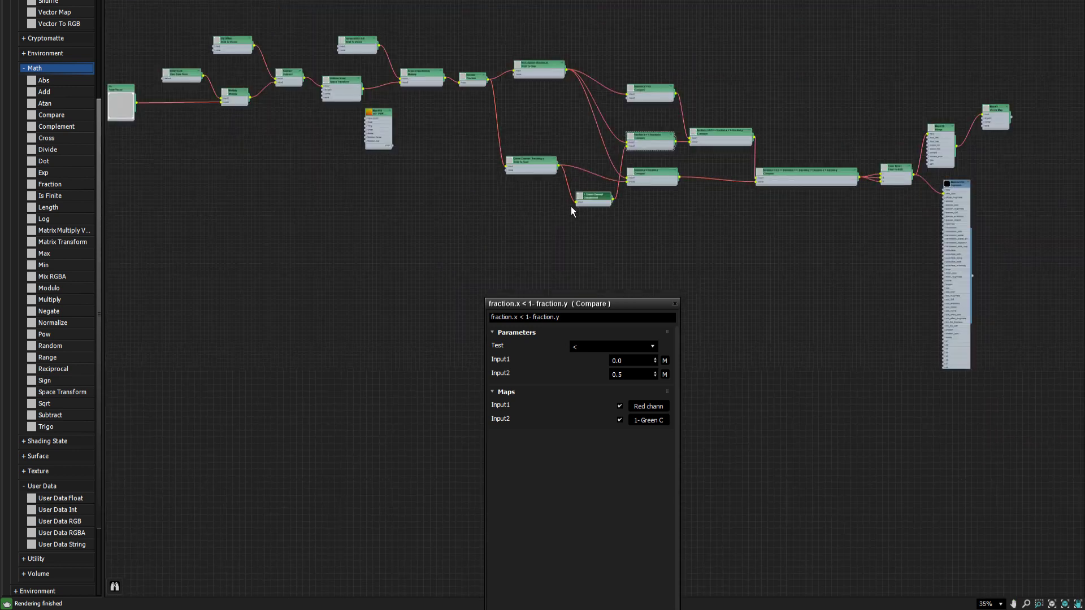
middle_drag(527, 186, 666, 210)
scroll(450, 176, up, 1)
scroll(463, 159, up, 7)
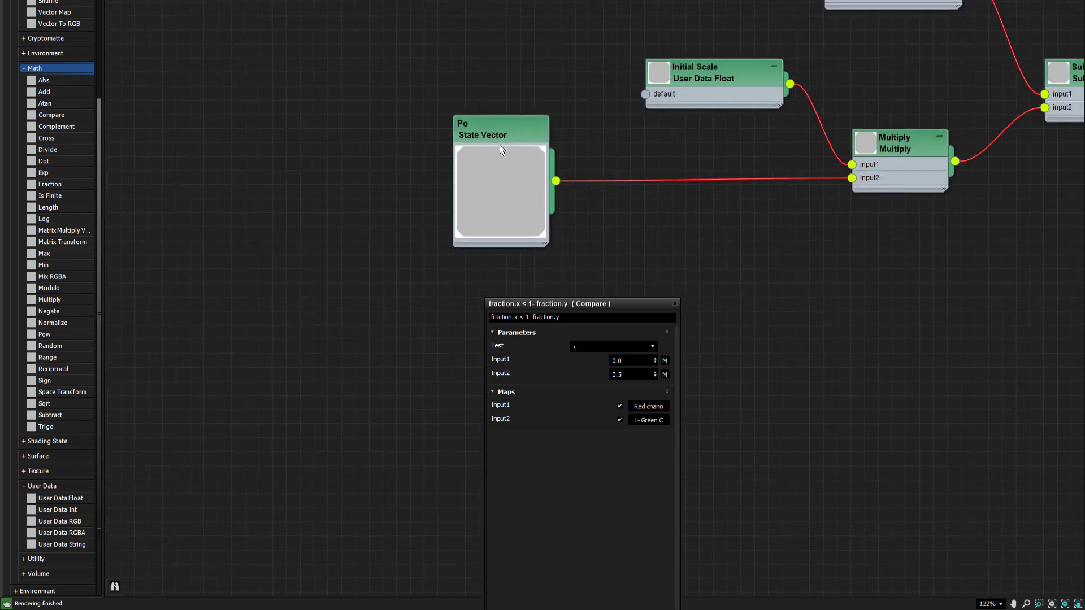
mouse_move(501, 133)
mouse_down()
mouse_move(519, 128)
mouse_move(511, 128)
mouse_up()
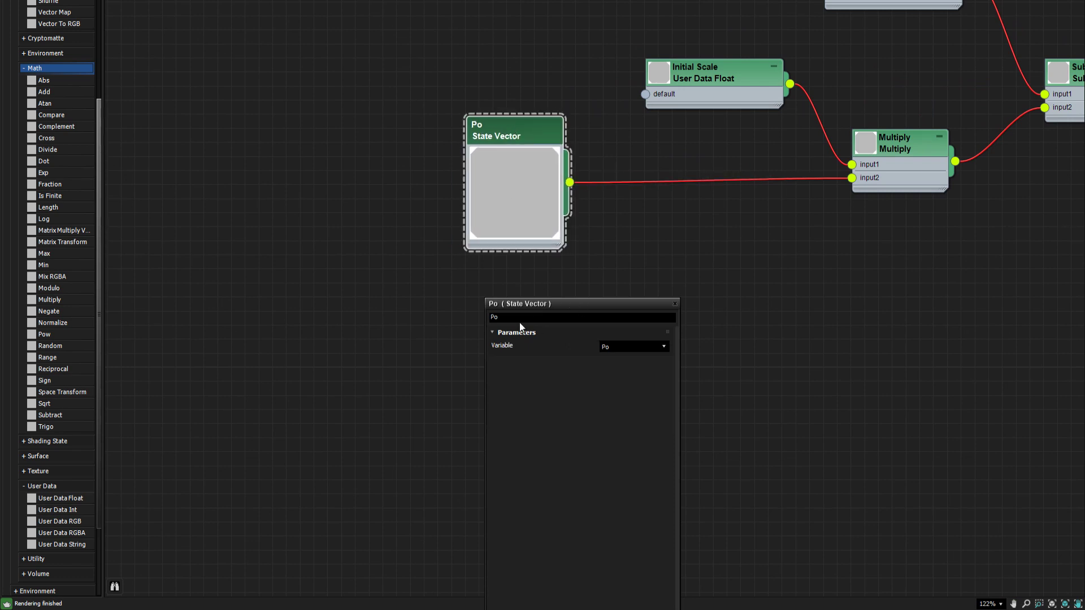
click(614, 342)
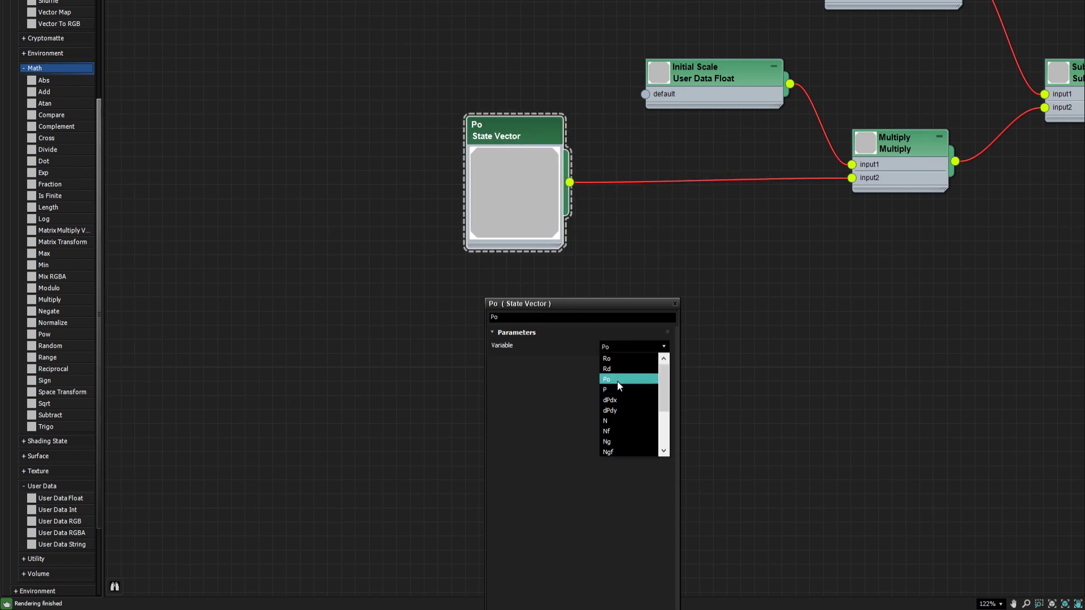
click(617, 381)
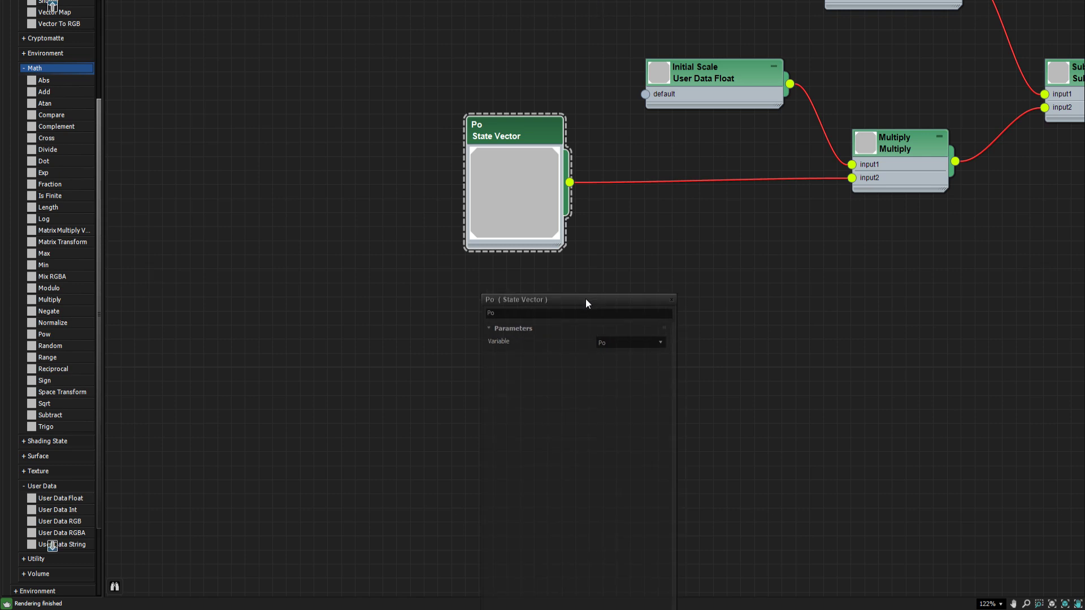
Examine the Multiply node fed by Po and the Default value of its Initial Scale input.
middle_drag(703, 206, 559, 214)
click(700, 150)
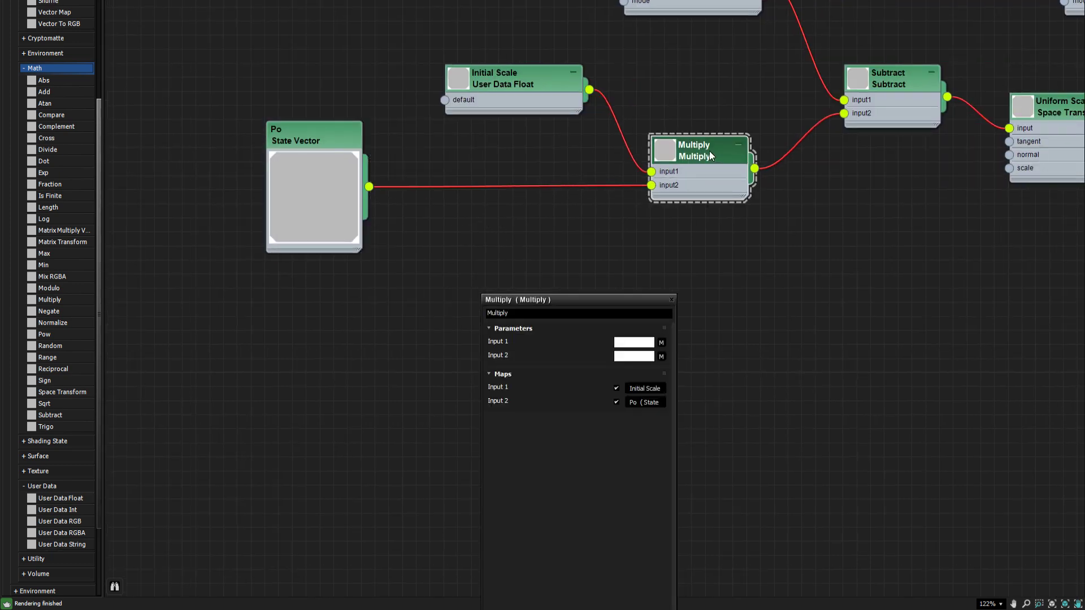
click(527, 84)
click(618, 356)
click(616, 359)
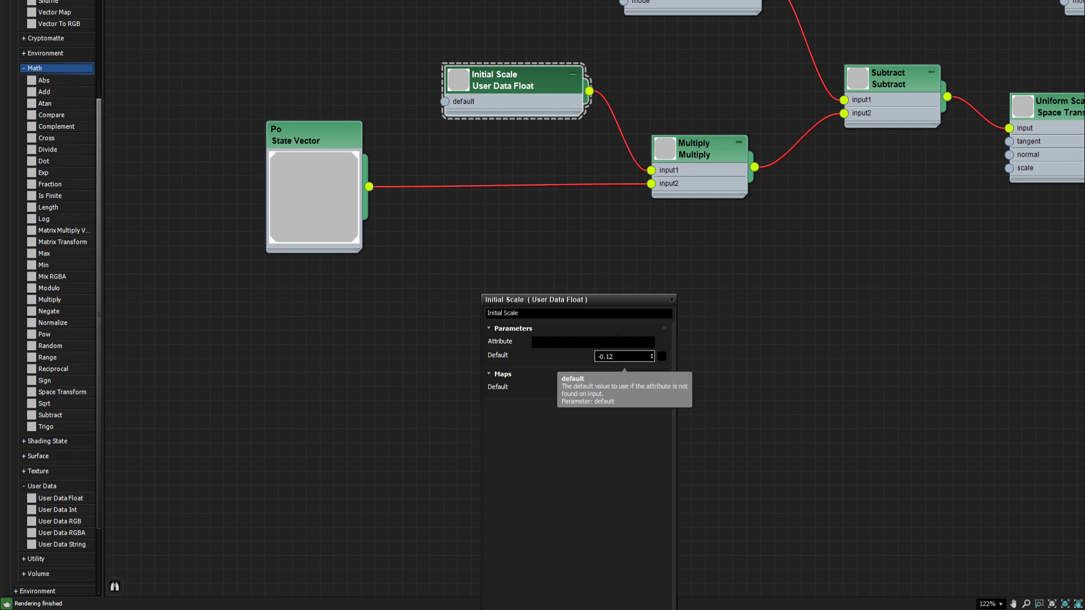
Examine the Subtract node and step through the input components of the UV Offset vector feeding it.
middle_drag(712, 94, 582, 141)
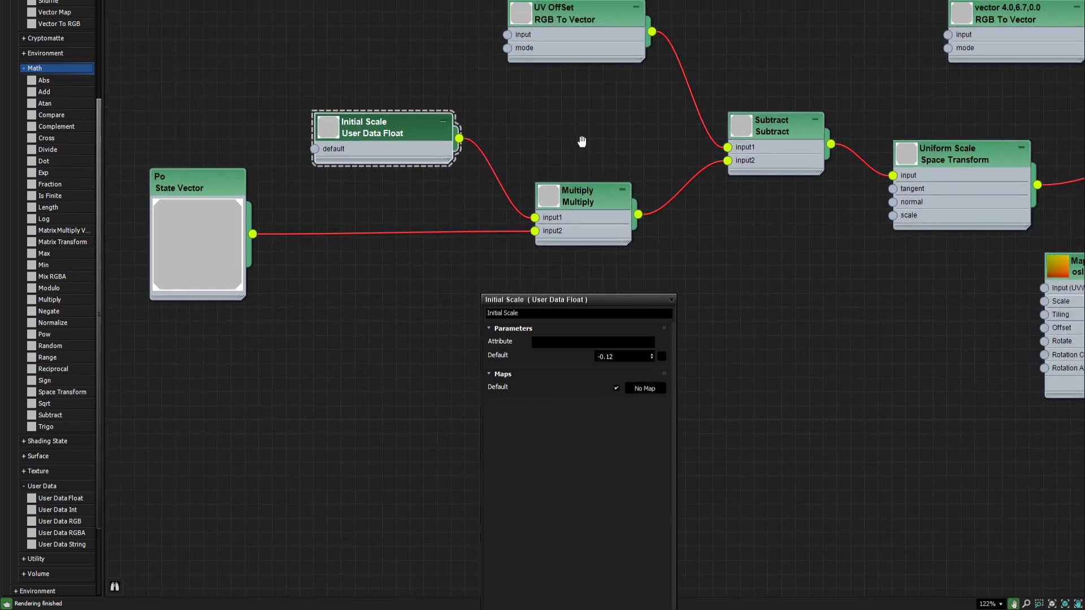
click(784, 128)
click(602, 19)
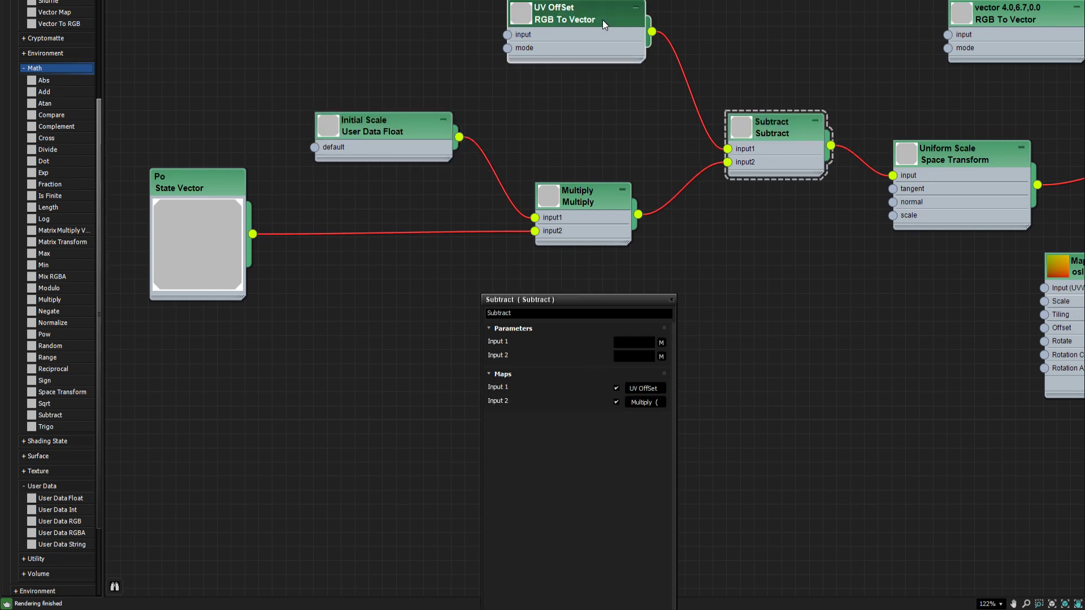
click(539, 342)
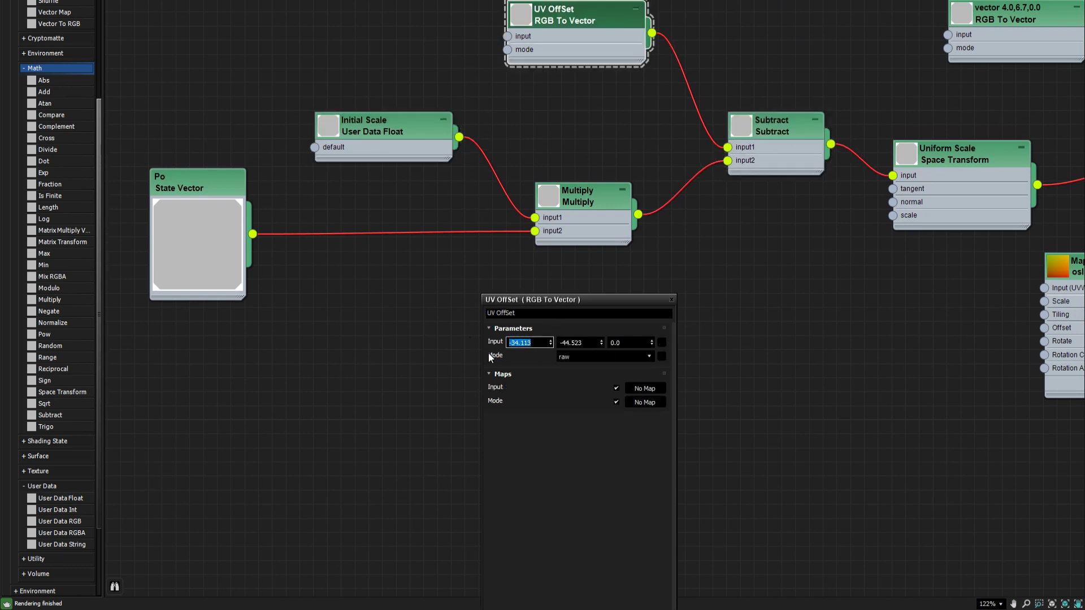
key(Tab)
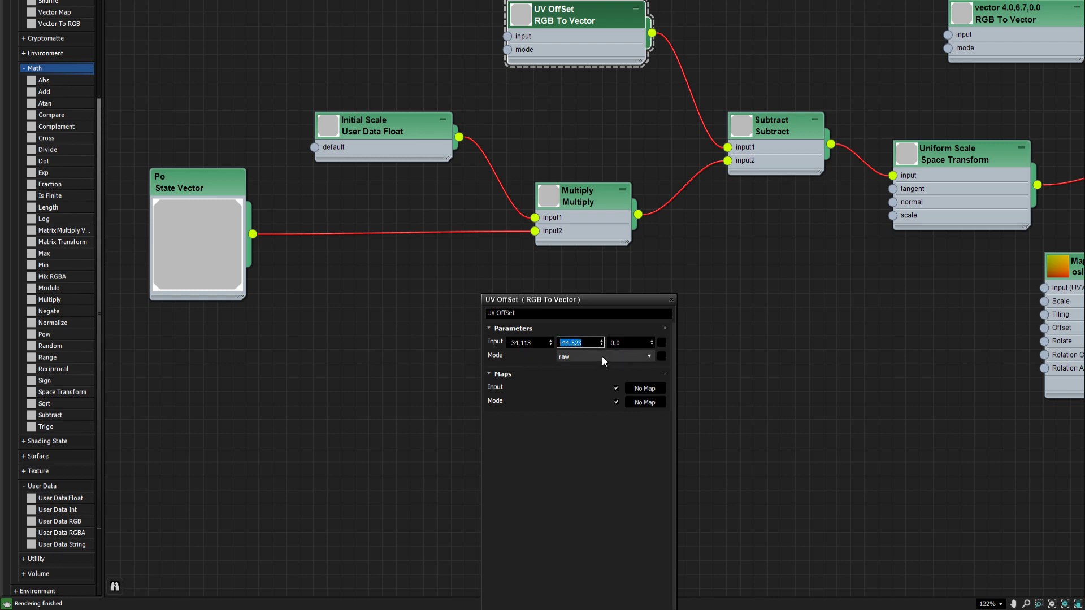
key(Tab)
key(Tab)
key(Tab)
key(Tab)
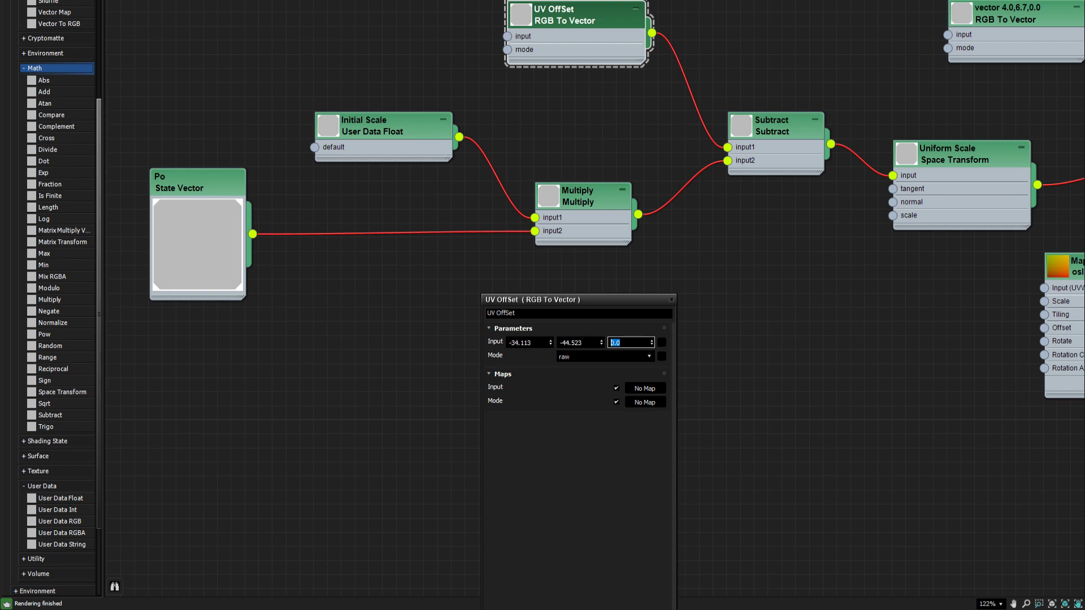
key(shift+Tab)
key(shift+Tab)
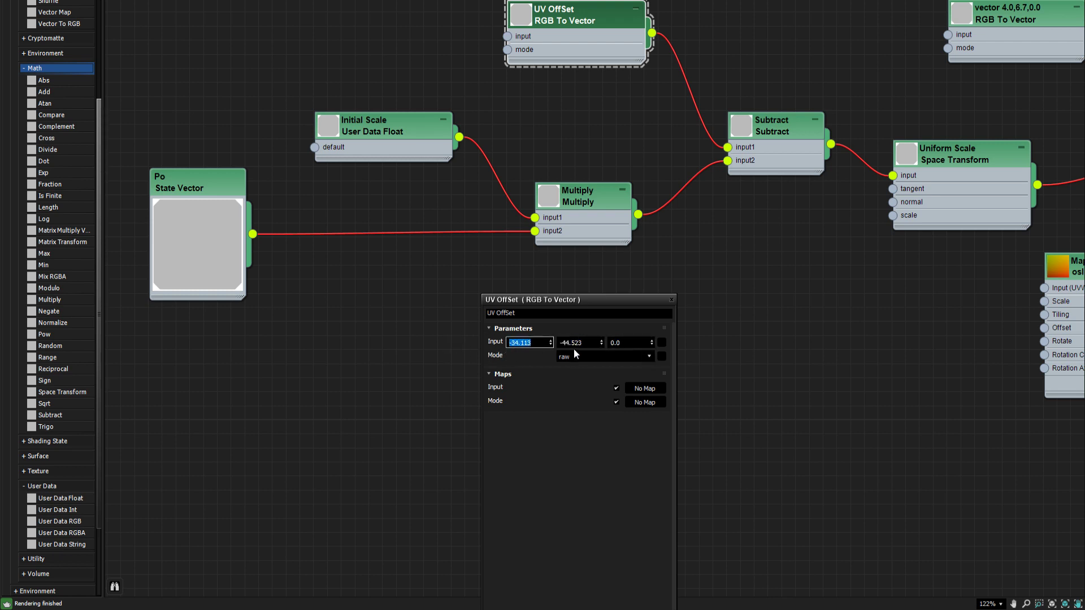
key(Tab)
key(shift+Tab)
click(579, 21)
Examine the Uniform Scale Space Transform node's parameters, especially its Scale value.
middle_drag(666, 109, 442, 111)
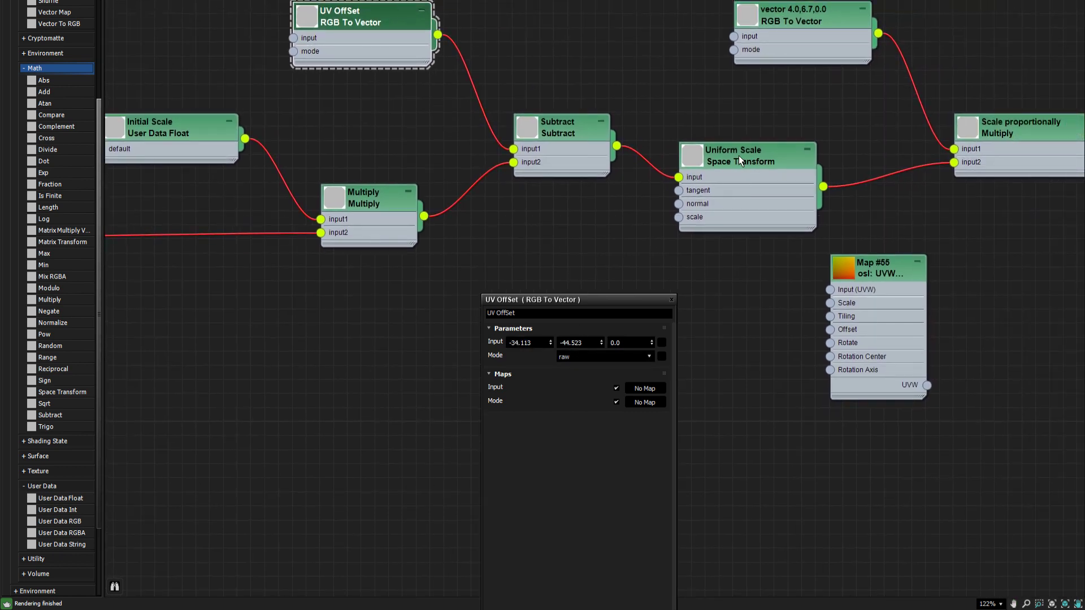
click(735, 158)
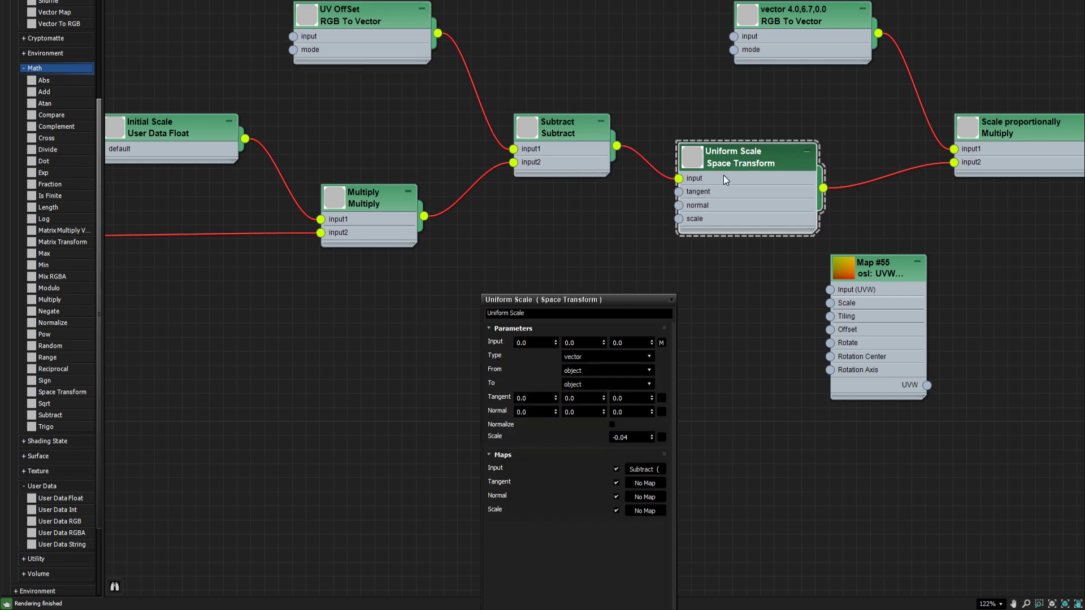
middle_drag(624, 215, 577, 196)
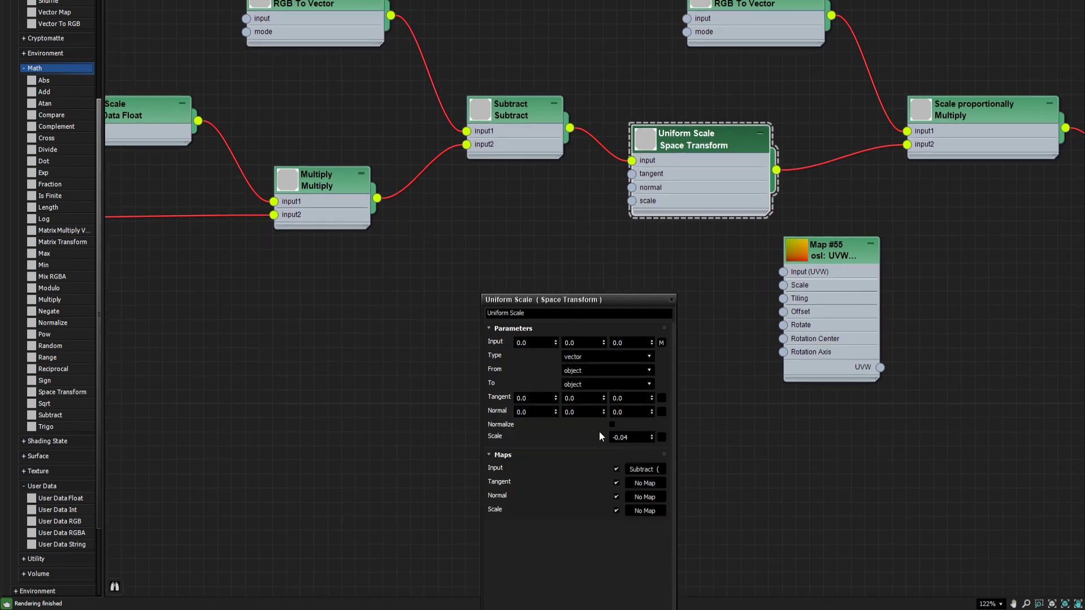
drag(631, 438, 596, 440)
click(637, 438)
Examine the Scale proportionally Multiply node and the input components of the RGB To Vector node feeding it.
middle_drag(690, 147, 562, 144)
middle_drag(663, 174, 535, 203)
double_click(694, 145)
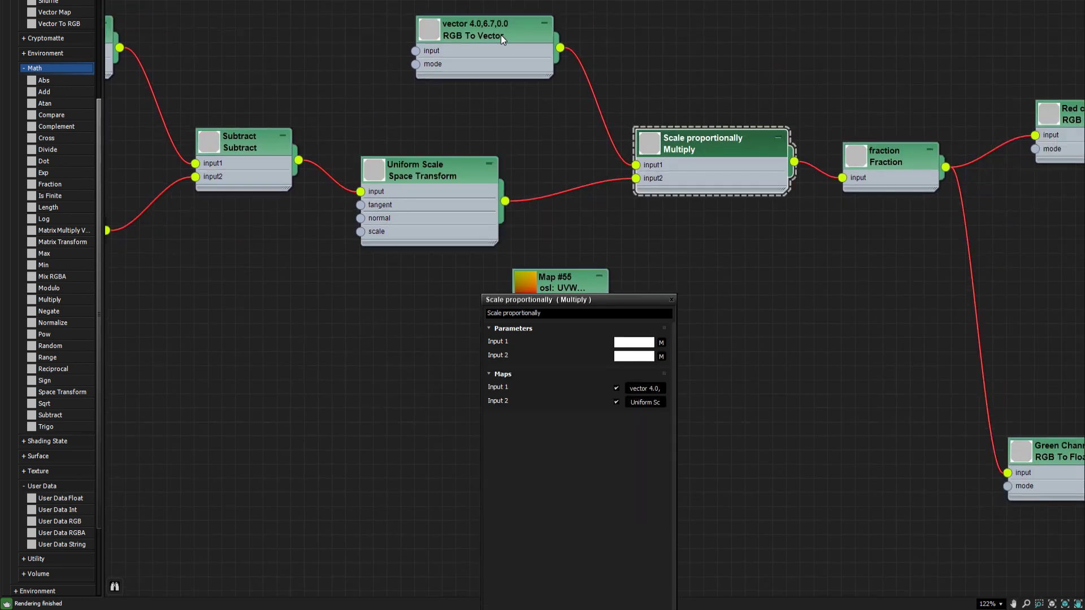
drag(496, 35, 497, 37)
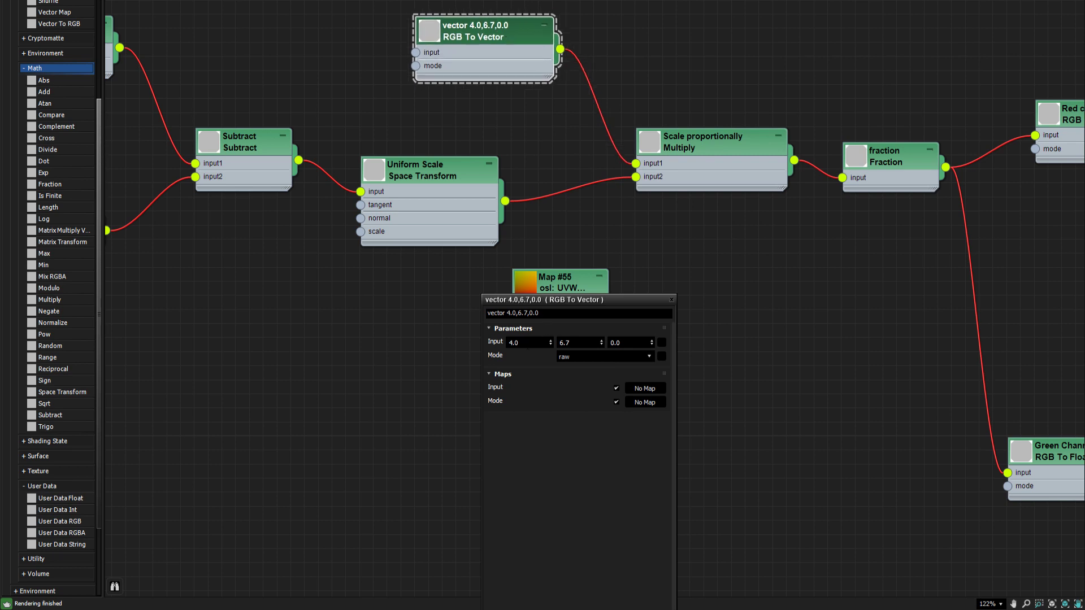
click(571, 343)
key(shift+Tab)
key(Tab)
key(Tab)
Compare the Scale proportionally and Uniform Scale nodes, and move the vector 4.0,6.7,0.0 node slightly away from them.
click(691, 140)
click(423, 178)
click(489, 32)
drag(489, 32, 461, 20)
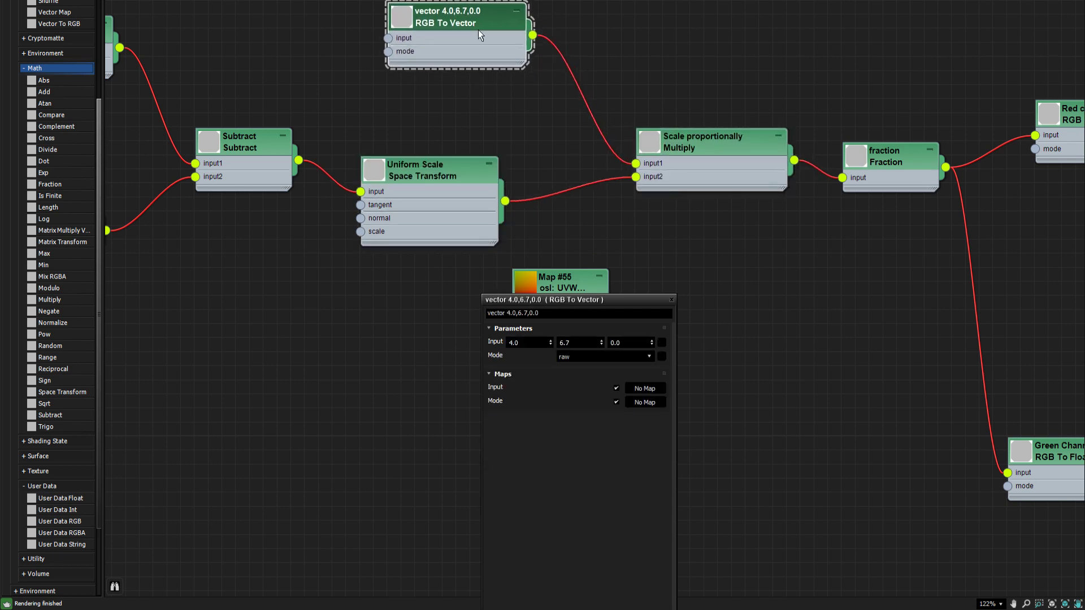
Examine the fraction node's input and move the parameter editor aside to clear the channel nodes.
scroll(695, 141, up, 1)
middle_drag(675, 142, 448, 115)
drag(675, 132, 675, 119)
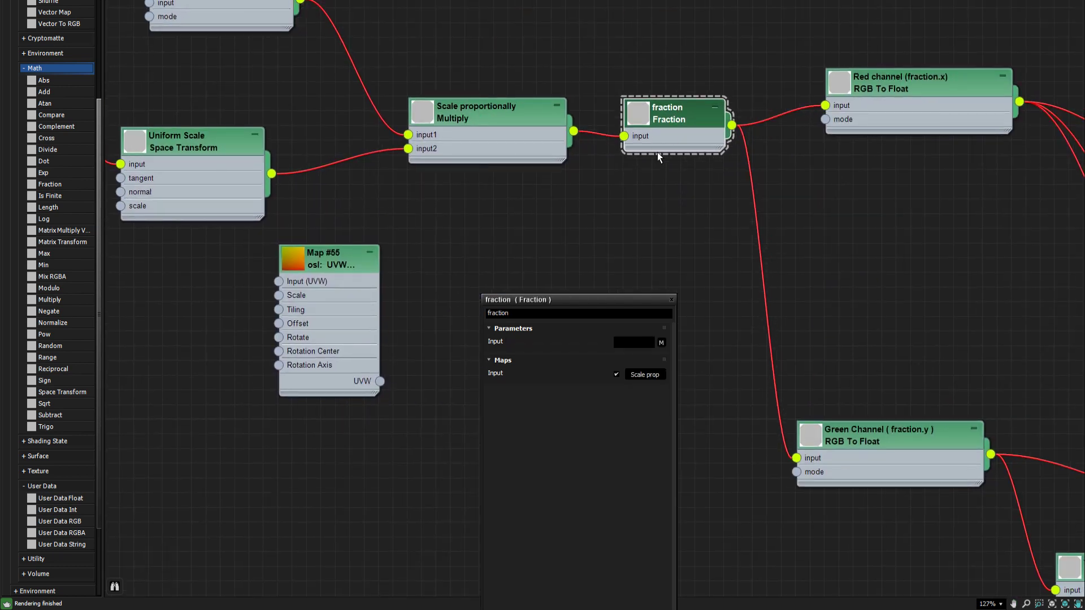
middle_drag(605, 173, 440, 172)
drag(590, 295, 452, 297)
Examine the Red channel (fraction.x) node's mode options and keep r selected.
middle_drag(739, 84, 755, 58)
mouse_move(755, 58)
mouse_down()
mouse_move(766, 29)
mouse_move(769, 43)
mouse_up()
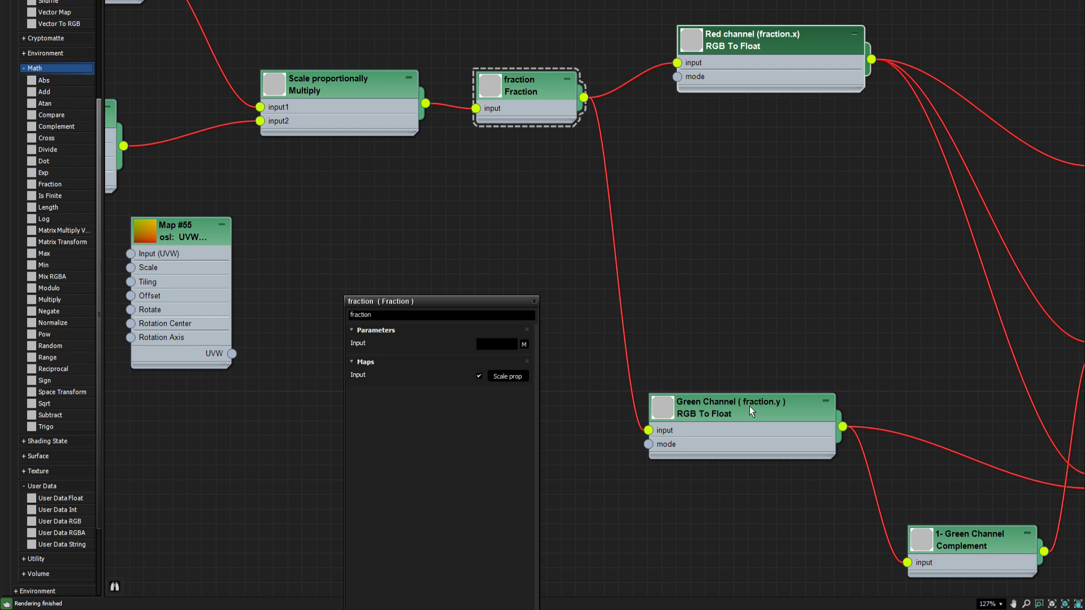
click(774, 48)
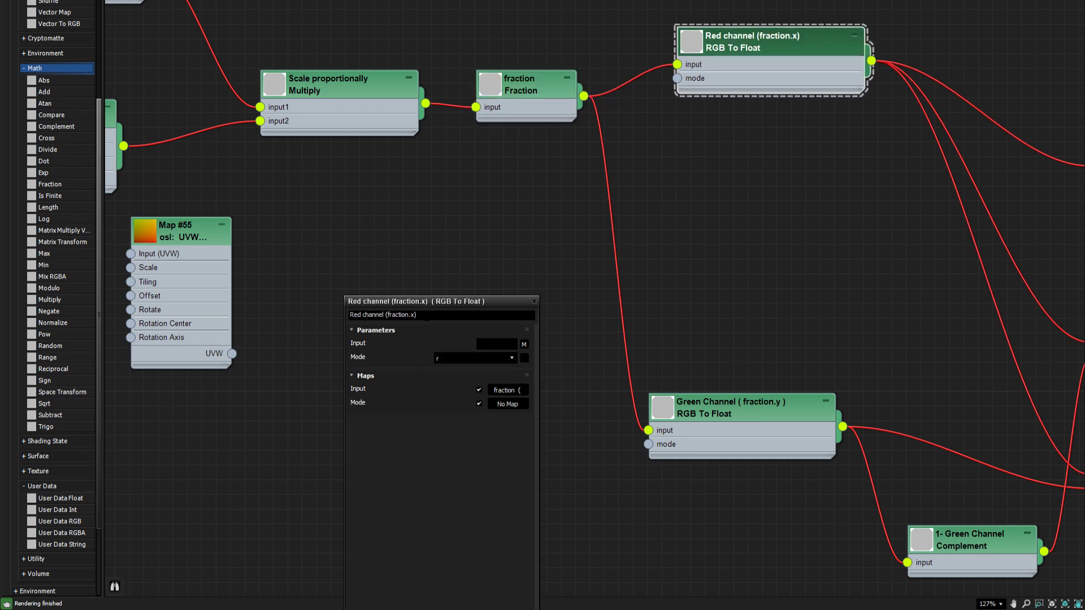
click(448, 358)
click(451, 423)
Examine the Green Channel (fraction.y) node's mode options and keep g selected.
click(703, 411)
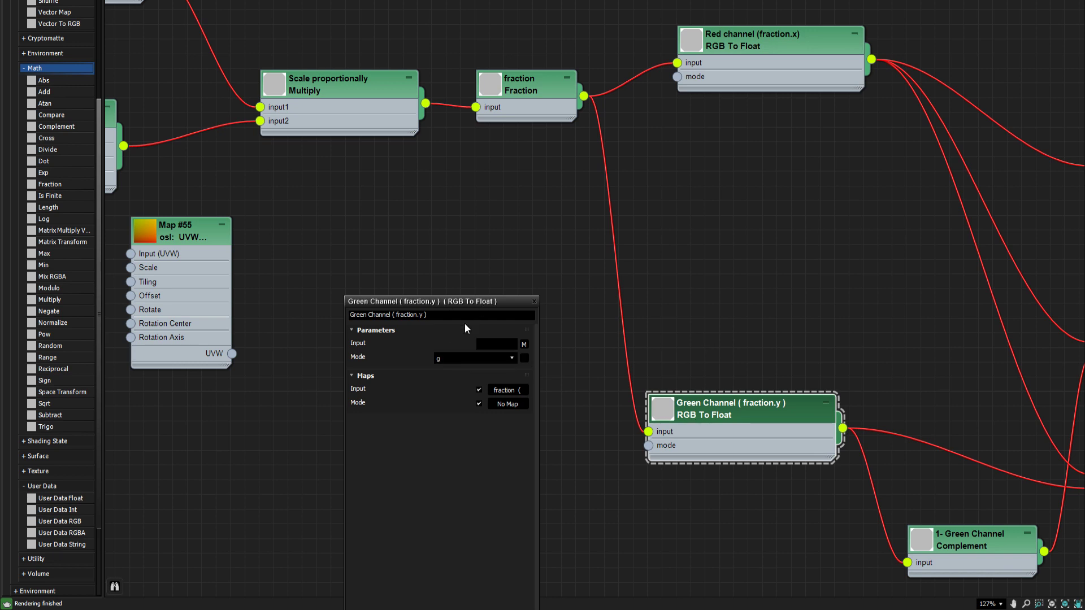
click(458, 356)
click(448, 432)
Add a trial RGB To Float node to the graph, view its mode options, and delete it.
scroll(67, 157, up, 5)
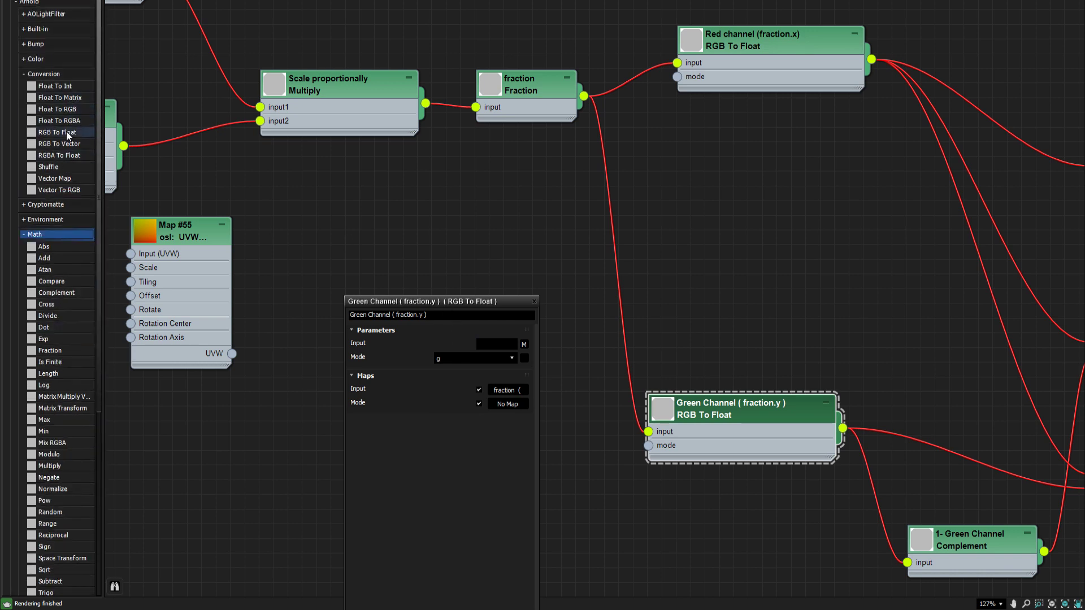
drag(66, 131, 425, 204)
click(448, 359)
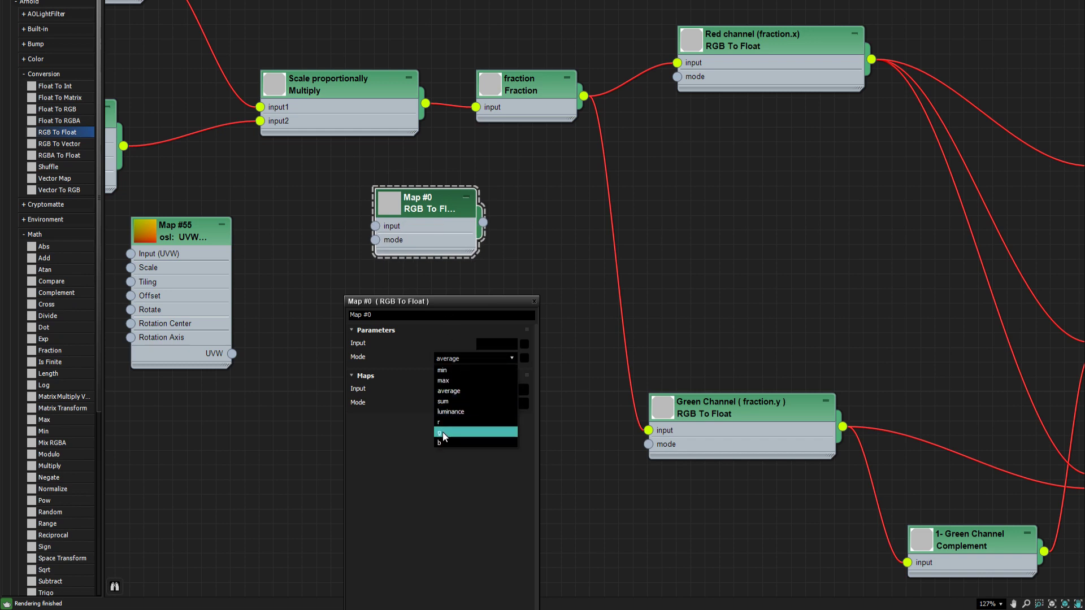
click(422, 210)
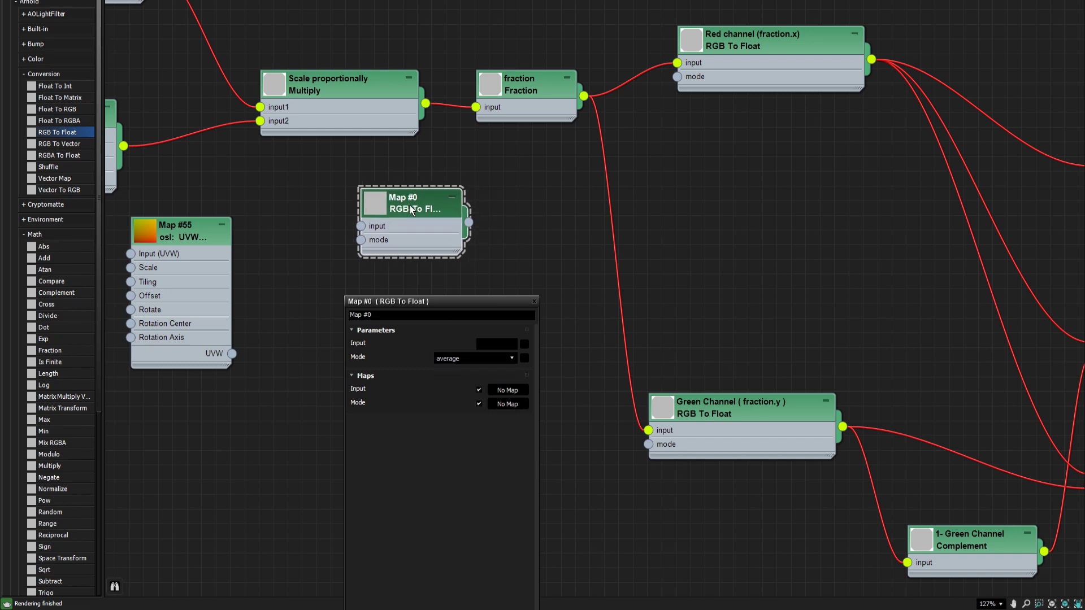
key(Delete)
Examine how the 1- Green Channel Complement node links the green channel to the Compare nodes.
scroll(686, 260, up, 1)
middle_drag(686, 260, 568, 236)
scroll(599, 269, down, 4)
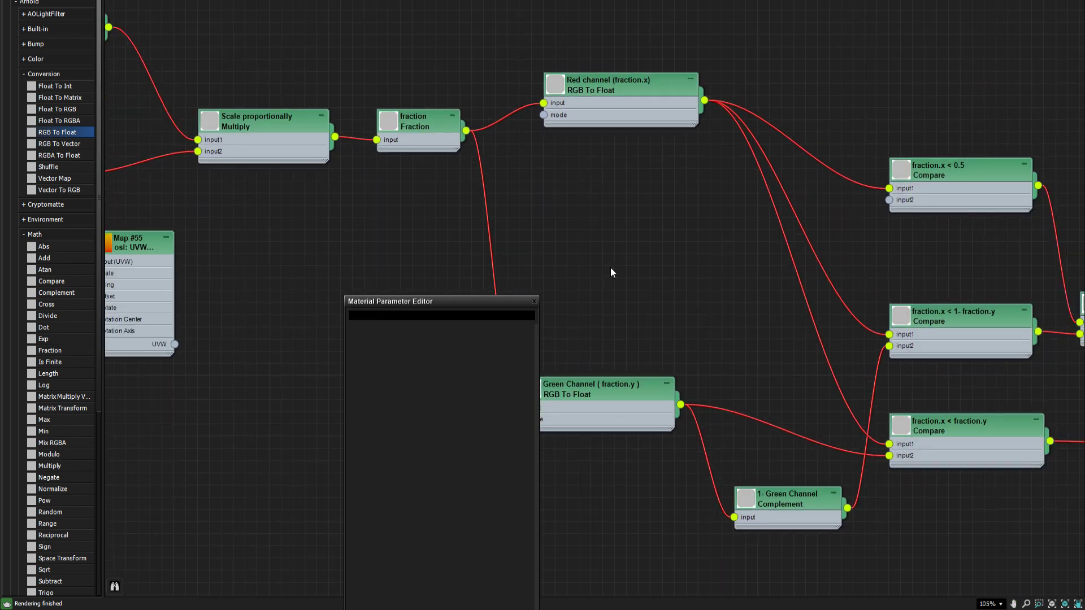
scroll(622, 270, up, 2)
mouse_move(704, 453)
mouse_down()
mouse_move(702, 463)
mouse_move(705, 440)
mouse_up()
mouse_move(650, 300)
middle_down()
mouse_move(669, 248)
mouse_move(642, 282)
middle_up()
scroll(642, 282, down, 1)
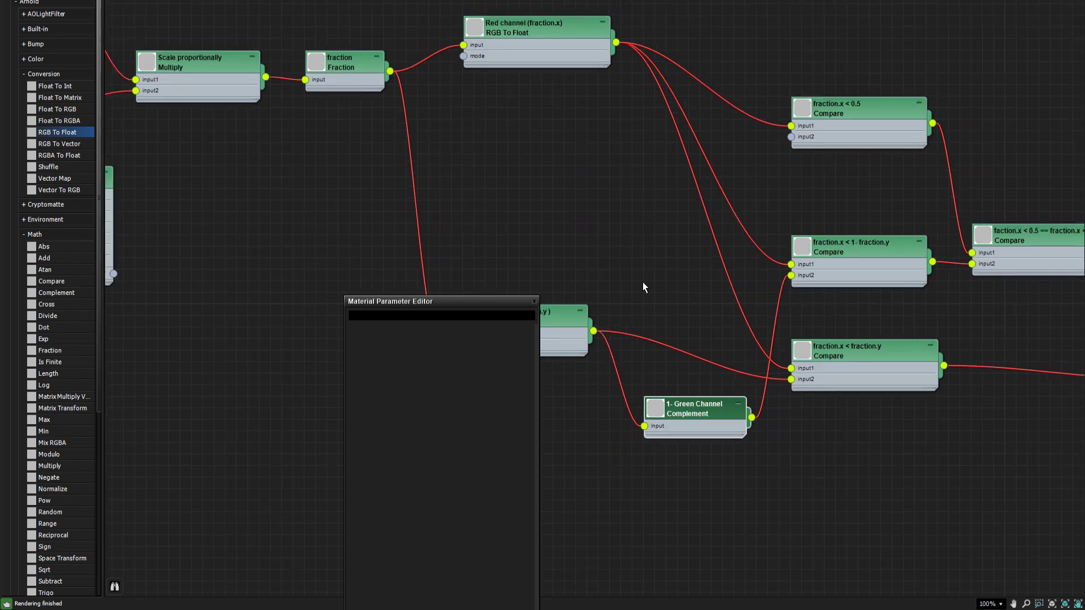
Examine the parameters of the fraction.x < 0.5 Compare node.
middle_drag(773, 184, 690, 199)
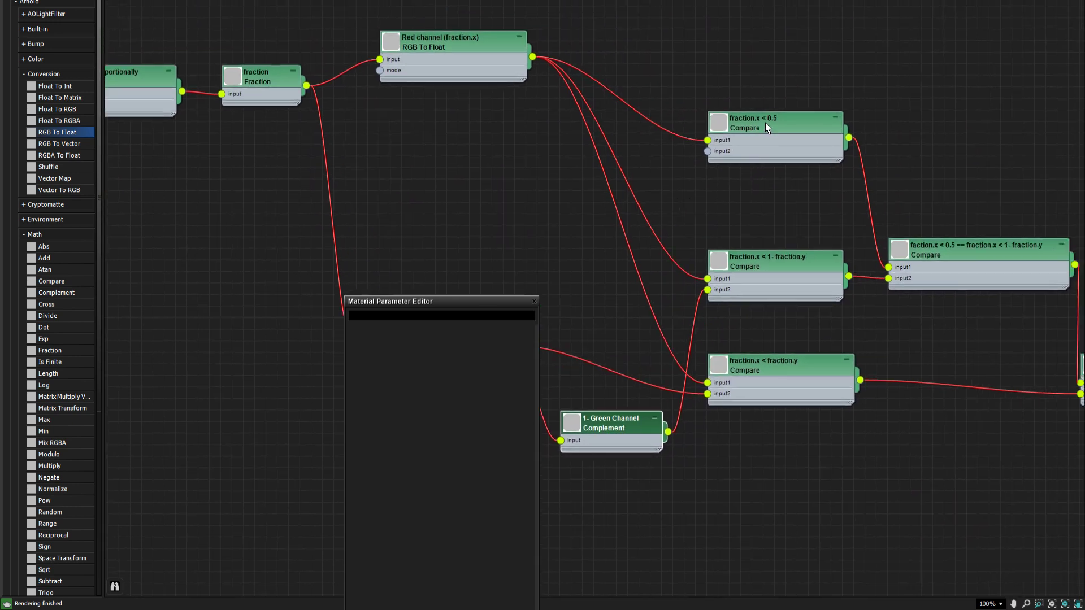
middle_drag(622, 278, 705, 232)
click(860, 73)
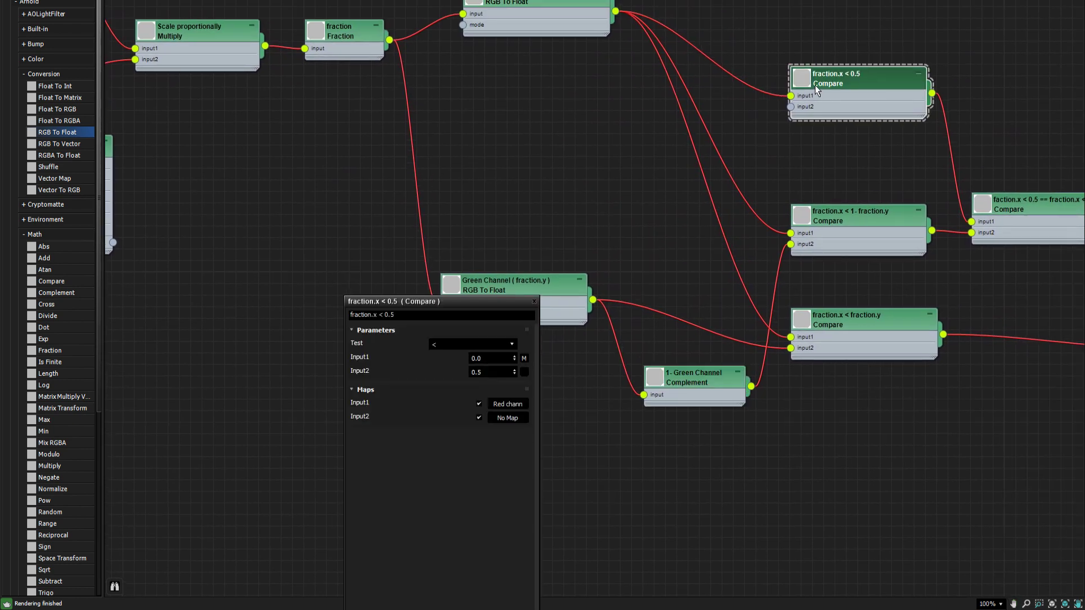
Add a trial Compare node to the graph, view its Test operator options, and delete it.
scroll(69, 319, down, 3)
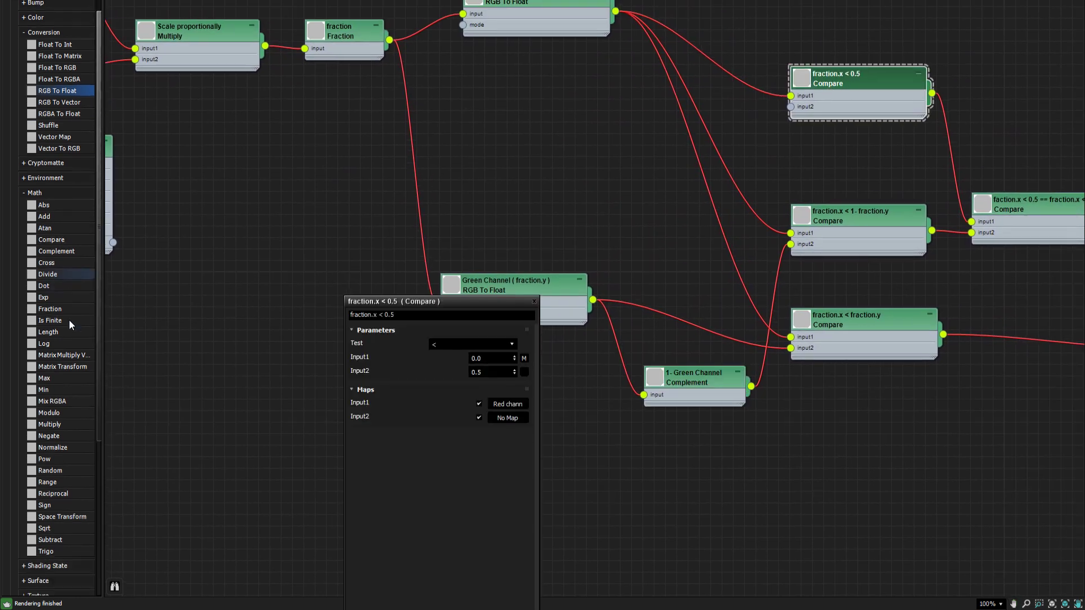
drag(60, 240, 241, 198)
click(233, 195)
click(443, 345)
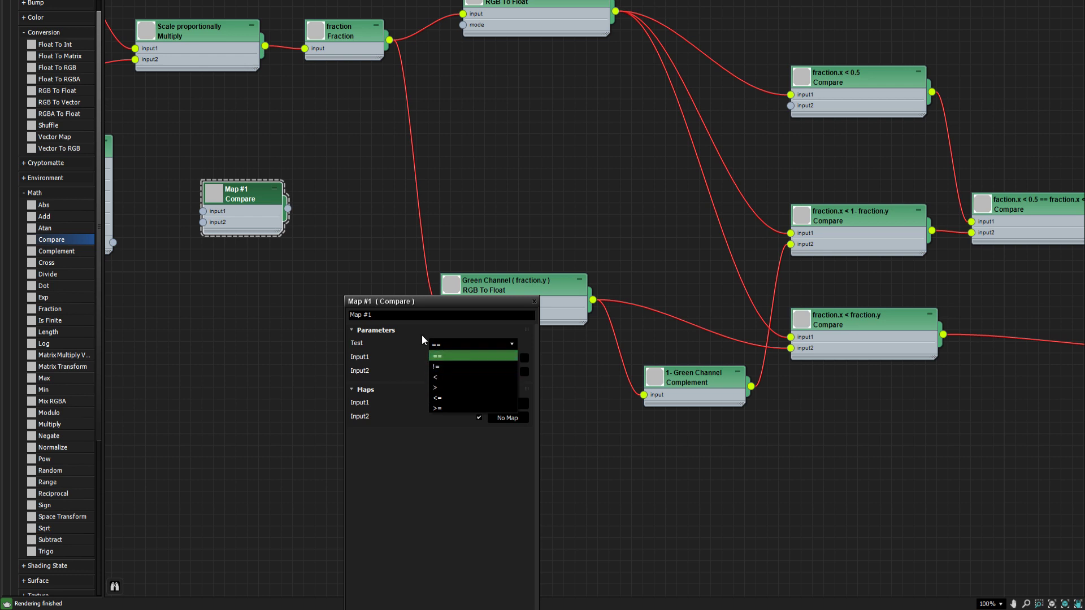
click(430, 308)
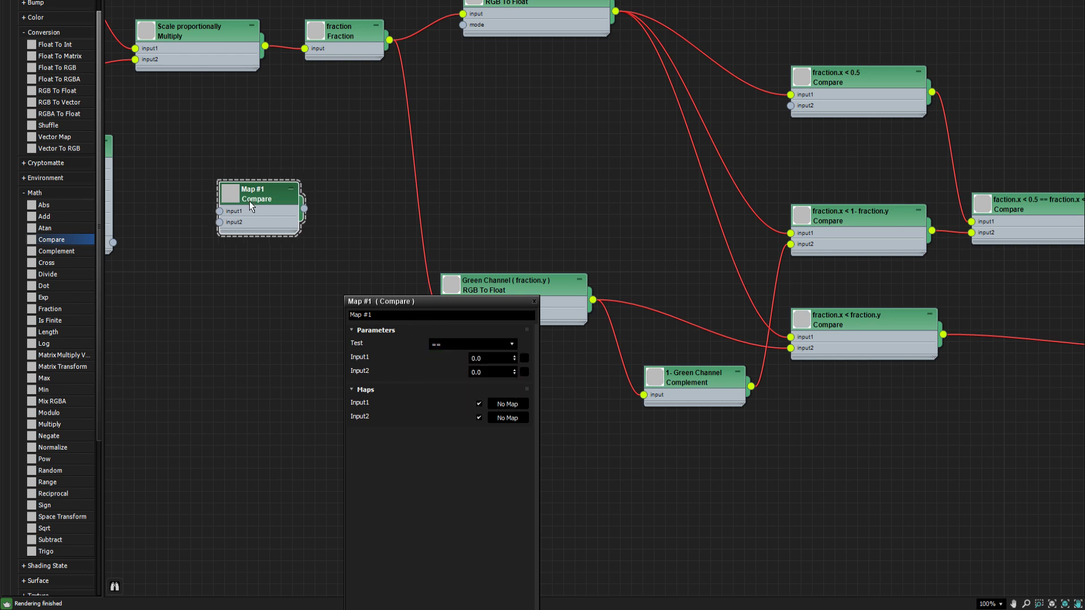
key(Delete)
Move the fraction.x < 0.5 Compare node slightly higher and examine its input2 setting.
drag(453, 306, 462, 363)
drag(855, 84, 850, 55)
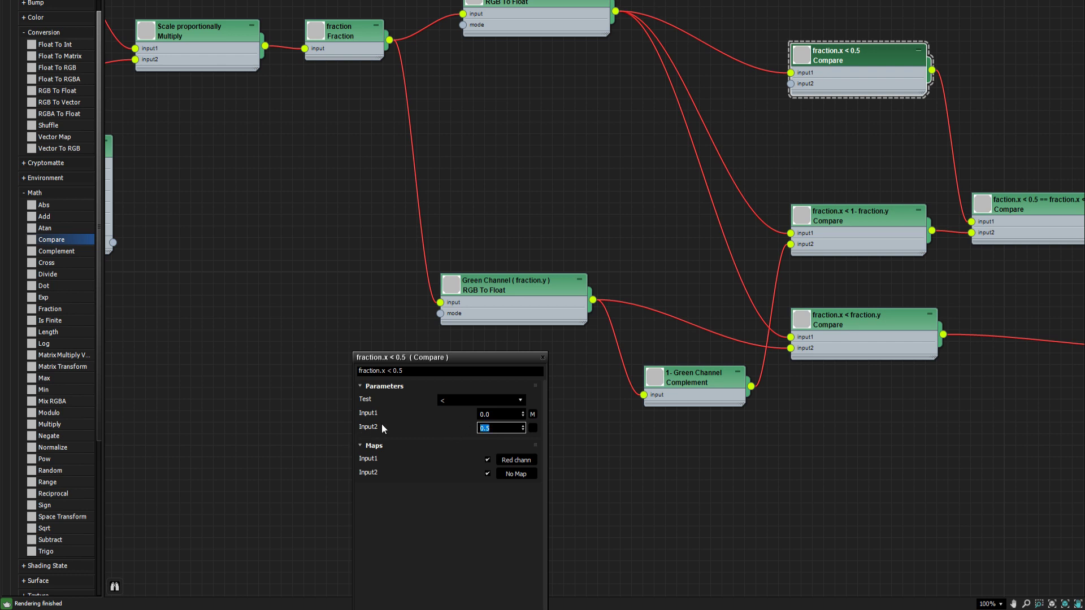
drag(790, 84, 774, 89)
drag(740, 104, 771, 94)
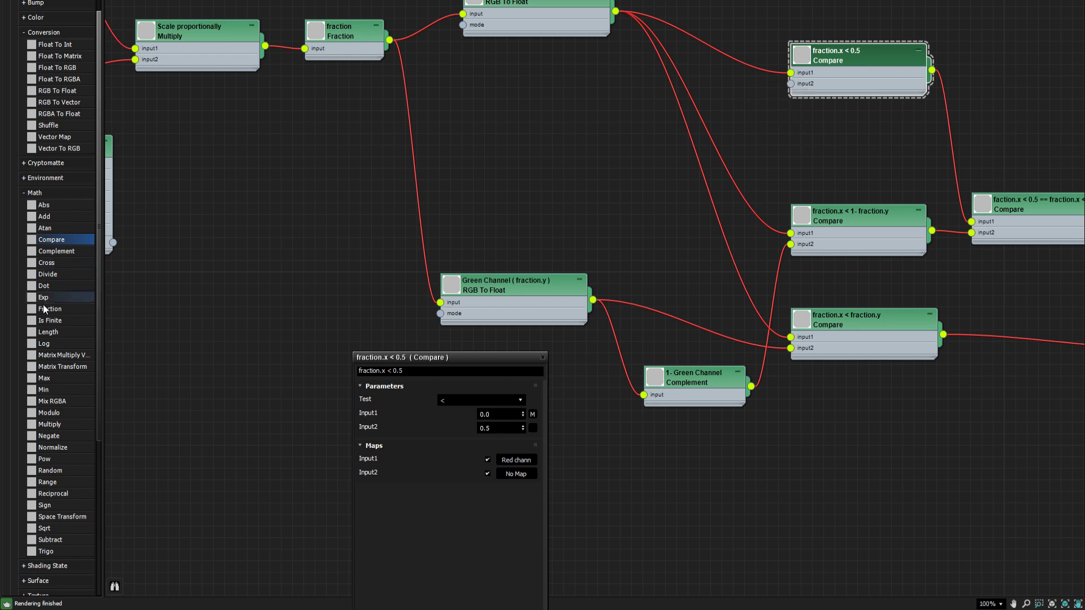
Add a User Data Float node named 0.5 and connect it to input2 of the fraction.x < 0.5 Compare node.
scroll(44, 312, down, 6)
drag(69, 404, 217, 385)
double_click(651, 125)
drag(655, 122, 583, 118)
drag(658, 141, 666, 141)
drag(390, 373, 300, 378)
text(0.5)
key(Return)
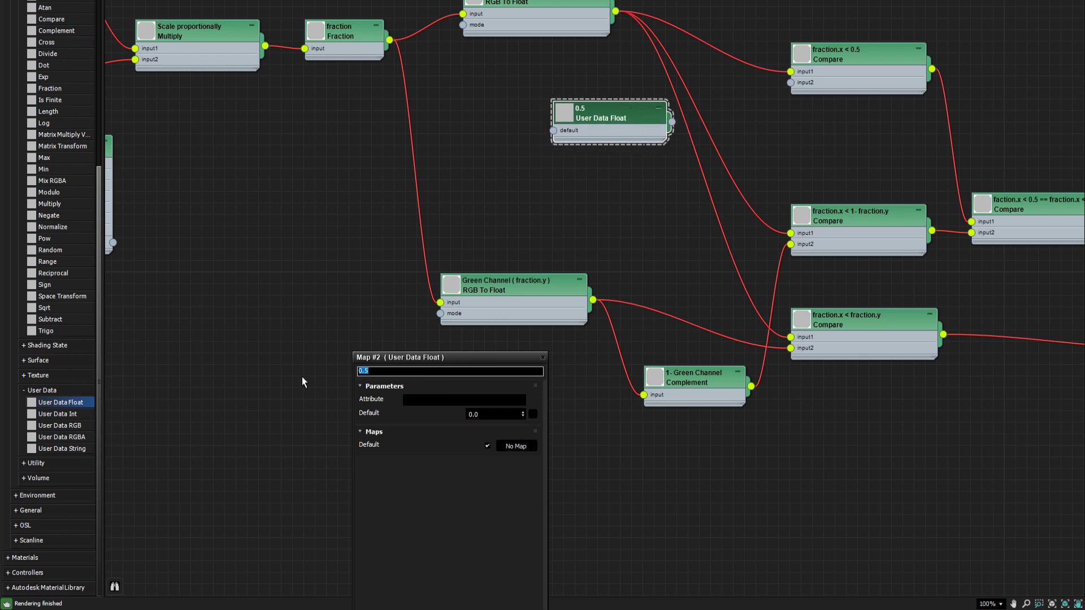
drag(601, 117, 591, 117)
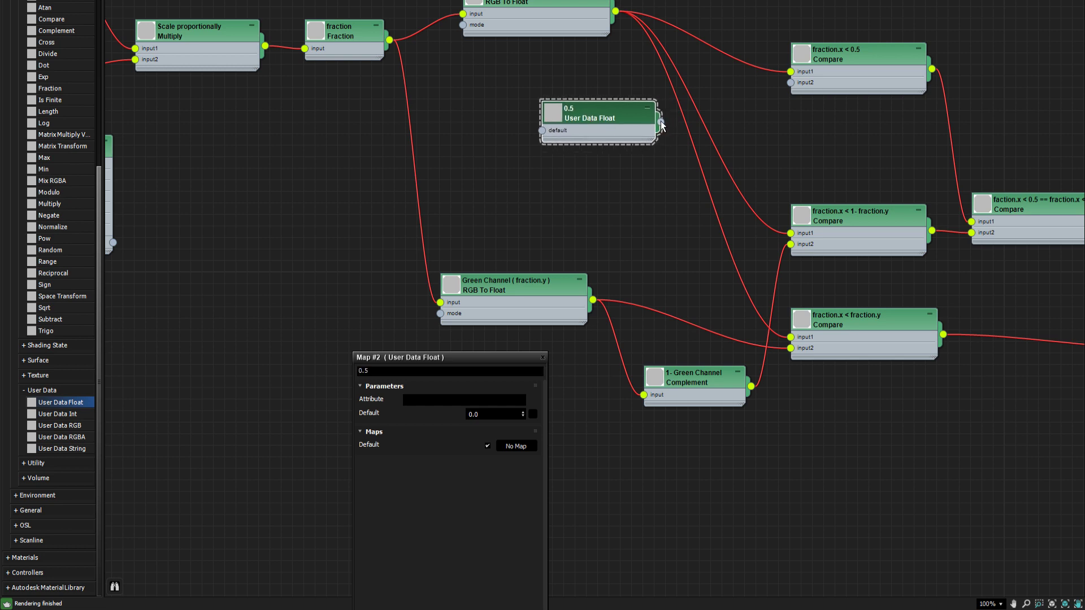
drag(660, 121, 791, 84)
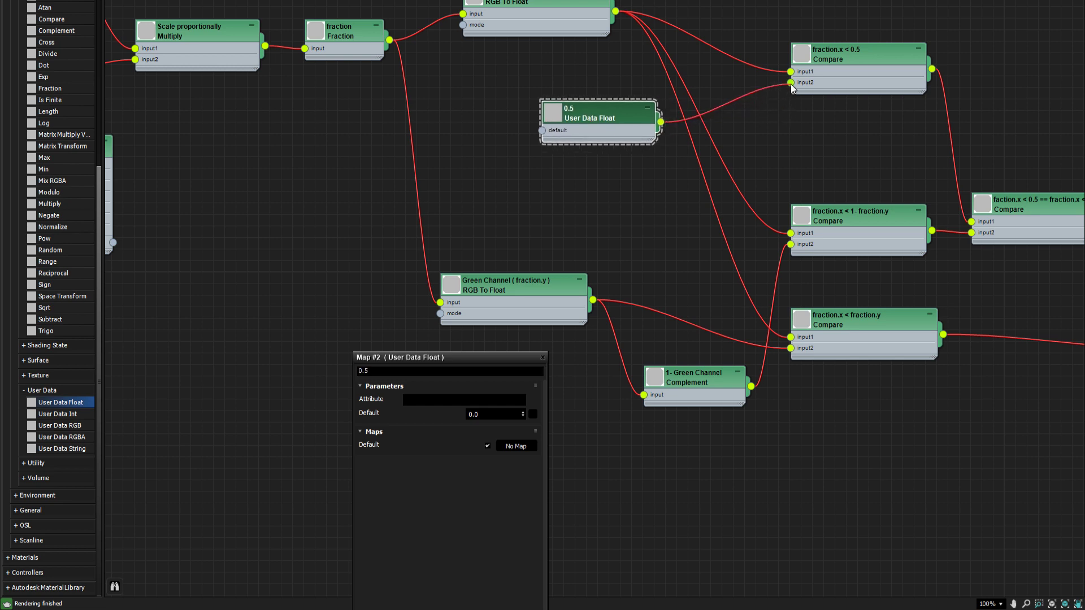
Raise Input2 of the fraction.x < 0.5 Compare node to 3.05, and reset it to 0.0.
click(844, 56)
drag(506, 430, 497, 283)
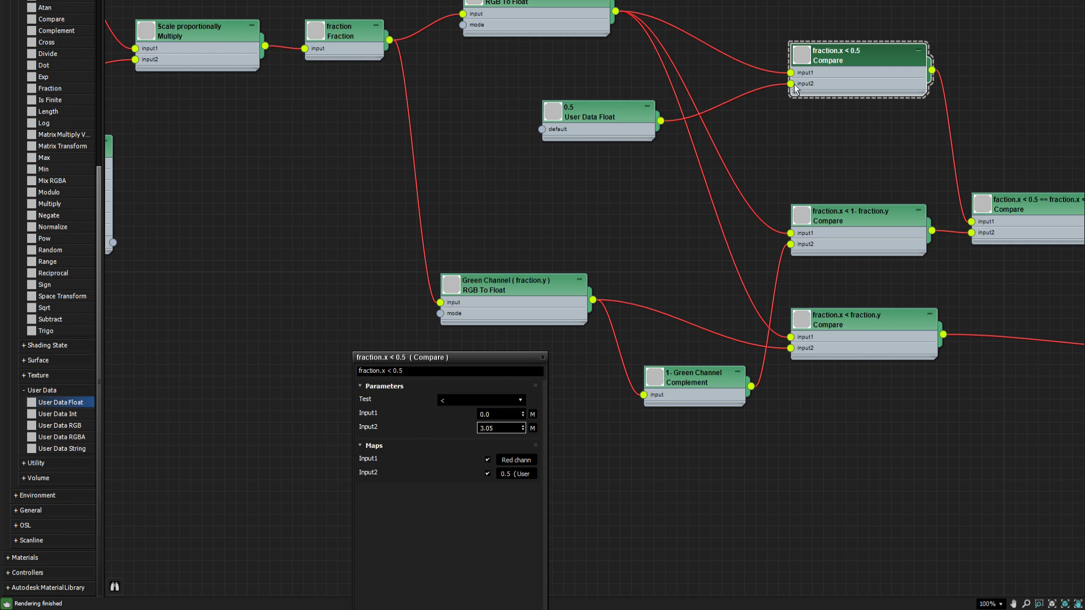
mouse_move(795, 83)
mouse_down()
mouse_move(776, 87)
mouse_move(791, 84)
mouse_up()
right_click(522, 429)
Examine the fraction.x < 1- fraction.y Compare node, the 1- Green Channel Complement feeding it, and the == Compare node it drives.
click(601, 114)
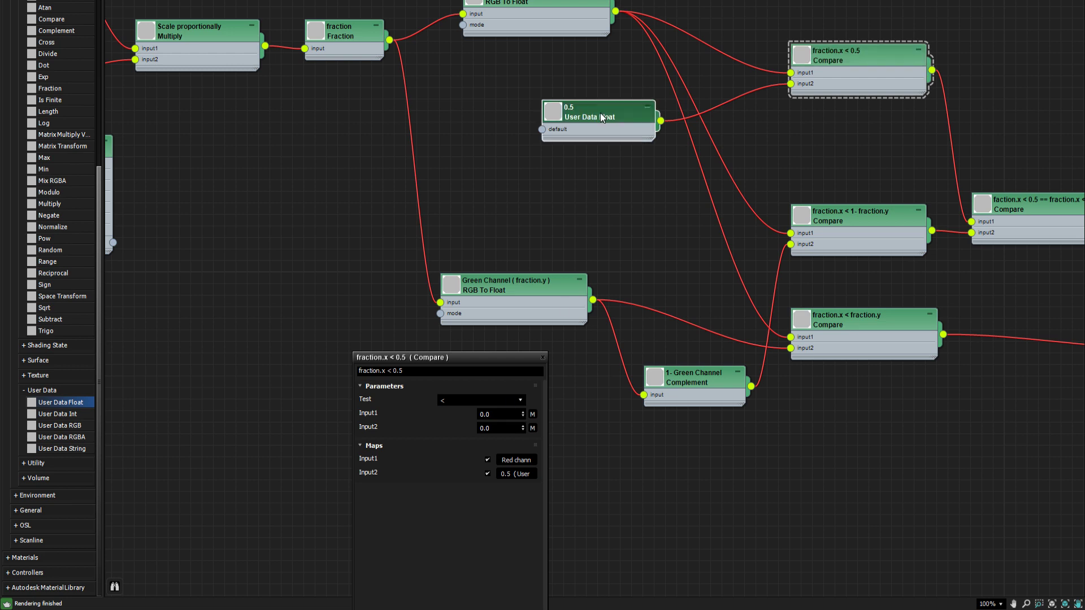
scroll(650, 133, down, 1)
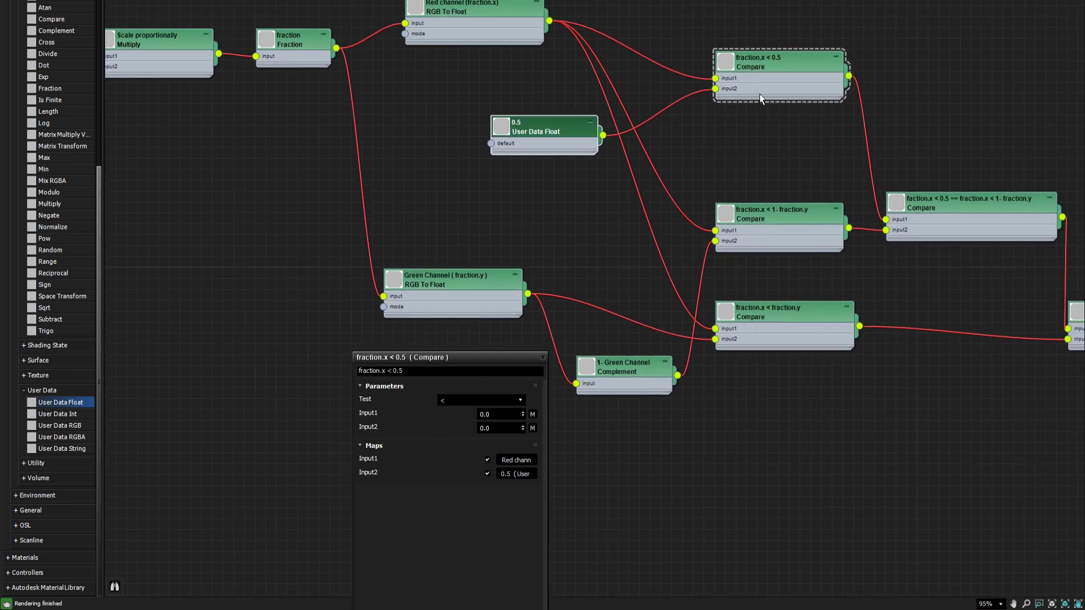
middle_drag(777, 134, 671, 136)
click(872, 180)
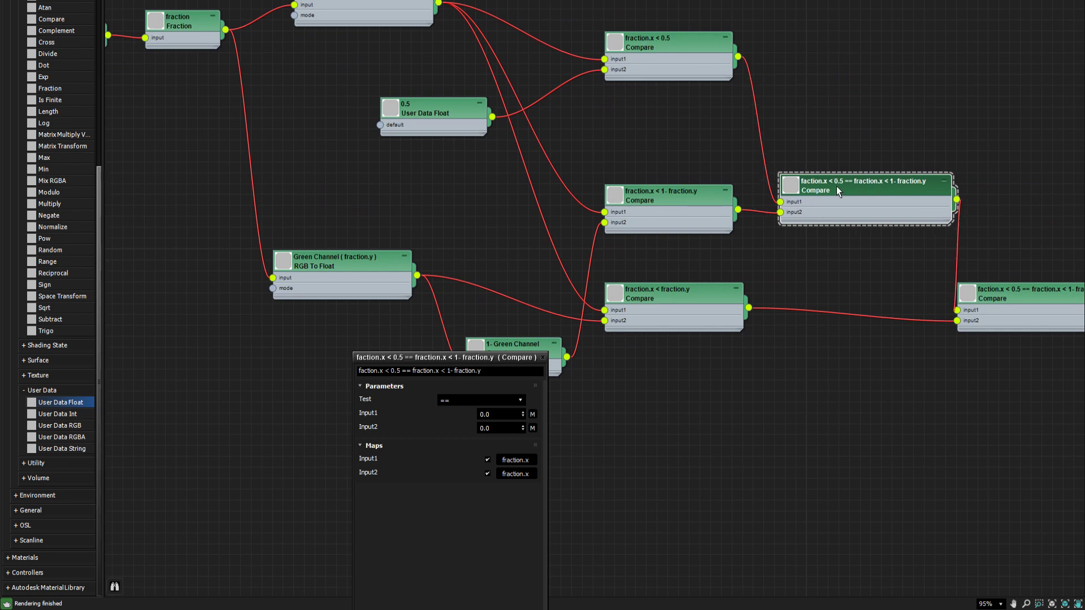
drag(690, 200, 679, 197)
double_click(641, 195)
middle_drag(624, 163, 725, 128)
drag(735, 166, 725, 168)
drag(616, 323, 604, 312)
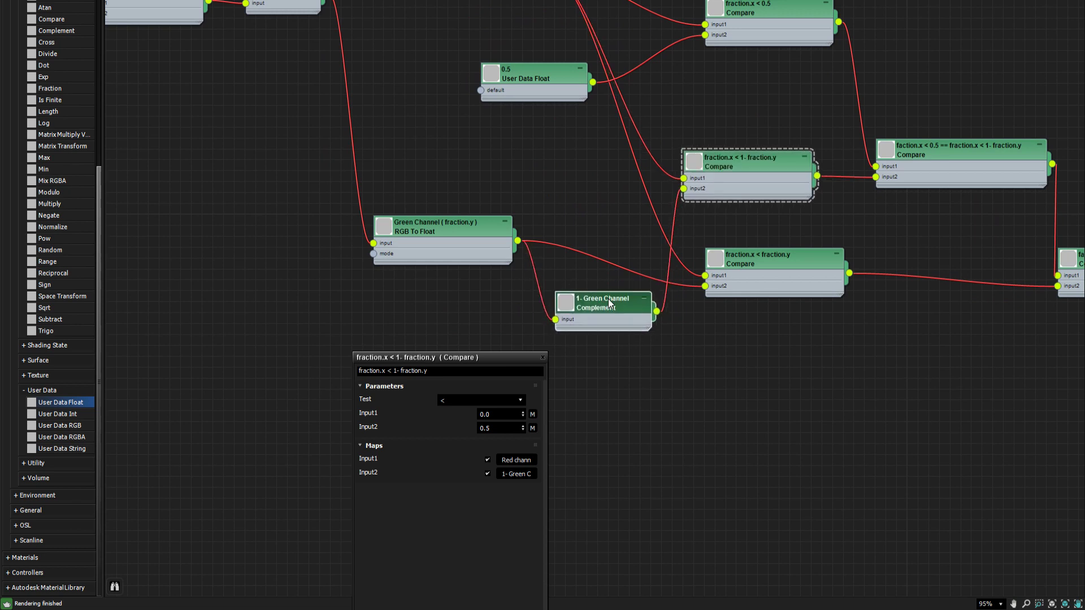
double_click(578, 301)
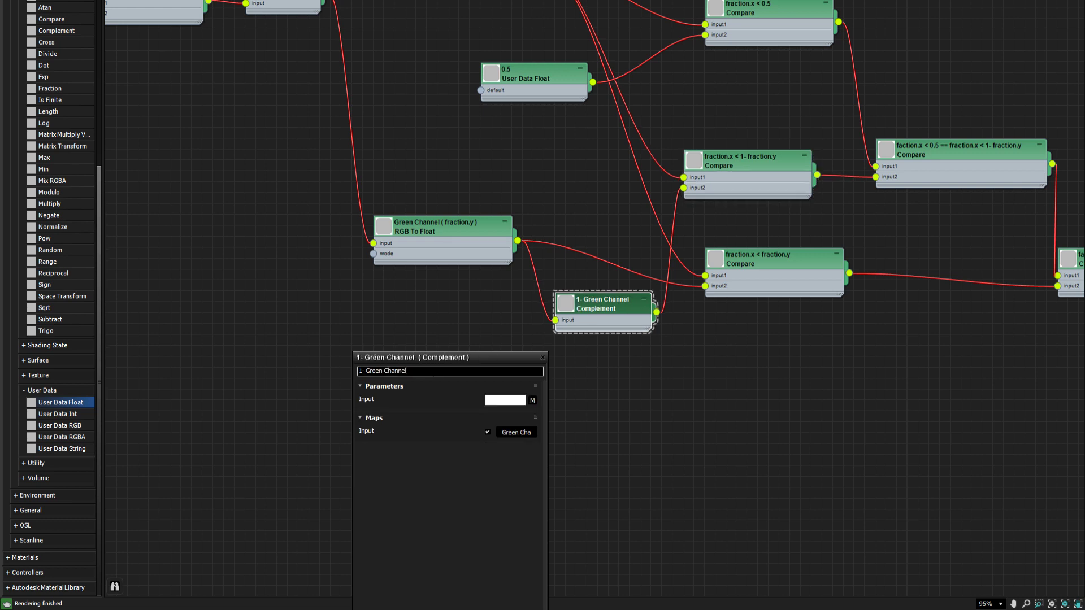
text(1- input)
key(BackSpace)
key(BackSpace)
key(BackSpace)
key(BackSpace)
key(BackSpace)
key(BackSpace)
key(BackSpace)
key(BackSpace)
Examine the Green Channel node and the Test operator of the faction.x < 0.5 == fraction.x < 1- fraction.y Compare node.
click(470, 223)
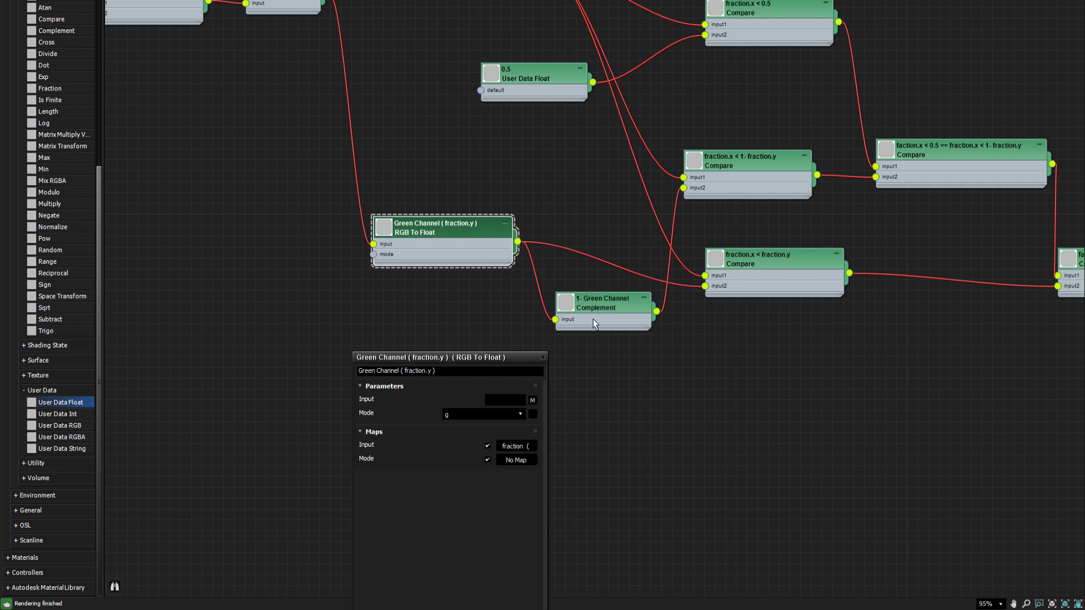
drag(730, 163, 729, 152)
middle_drag(702, 111, 741, 188)
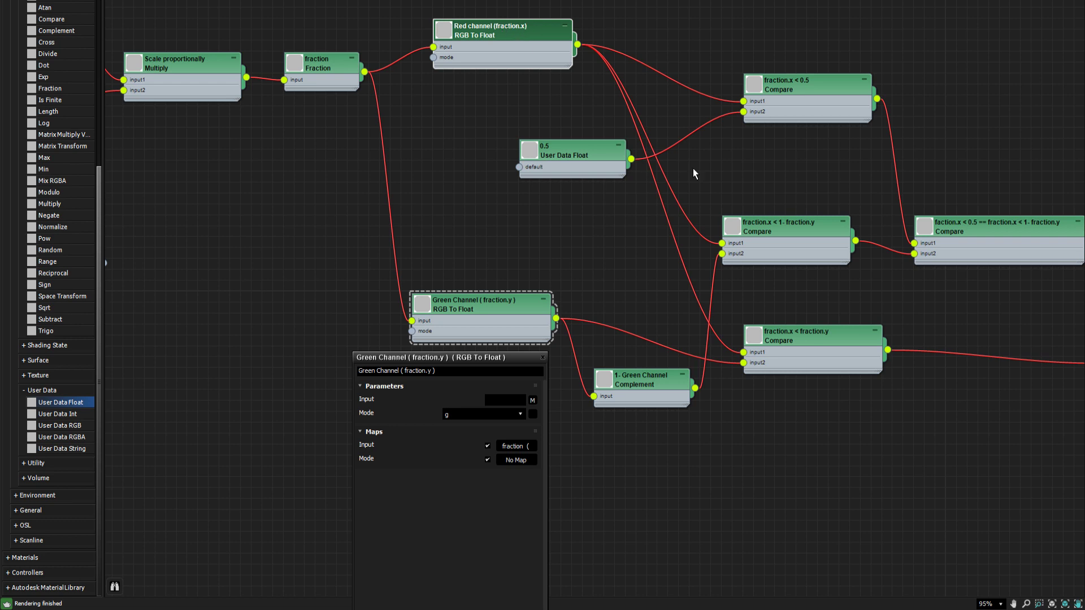
middle_drag(704, 166, 620, 137)
drag(923, 202, 885, 190)
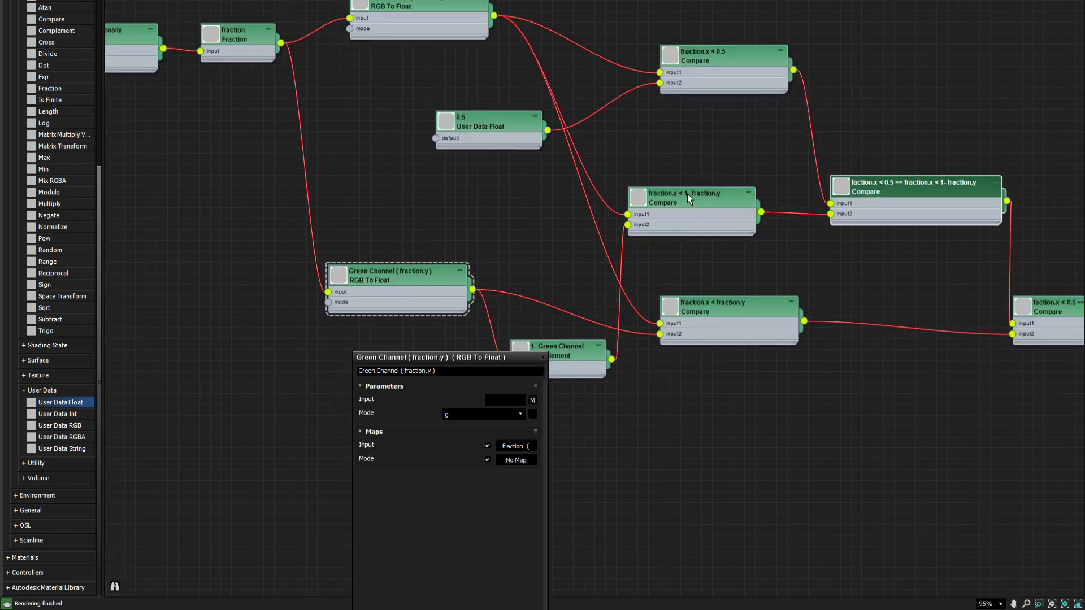
click(886, 188)
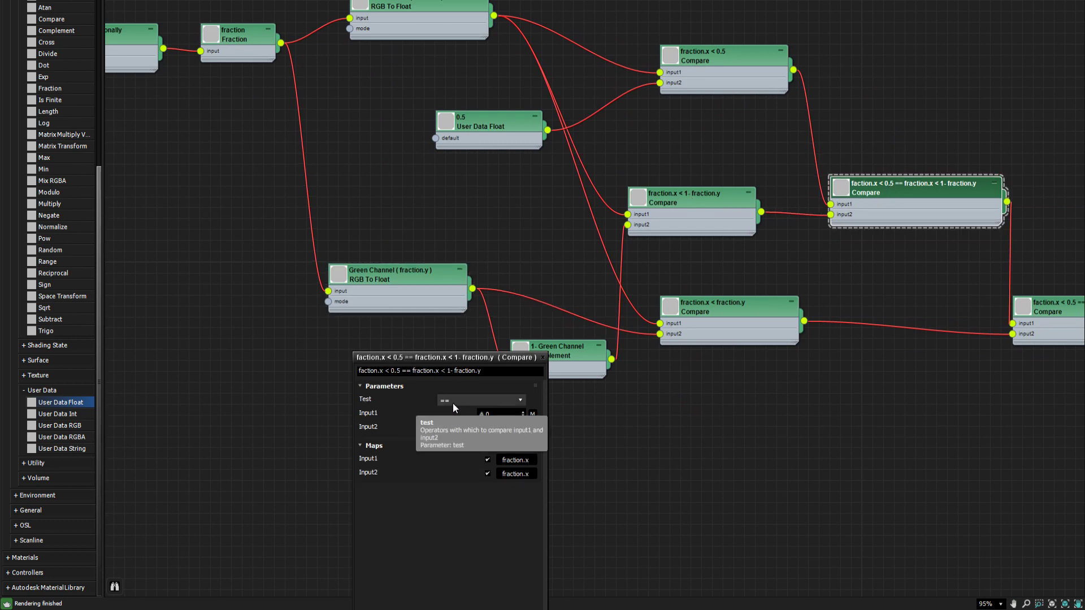
Align the fraction.x < 1- fraction.y and fraction.x < fraction.y Compare nodes in one column, closer together.
click(691, 199)
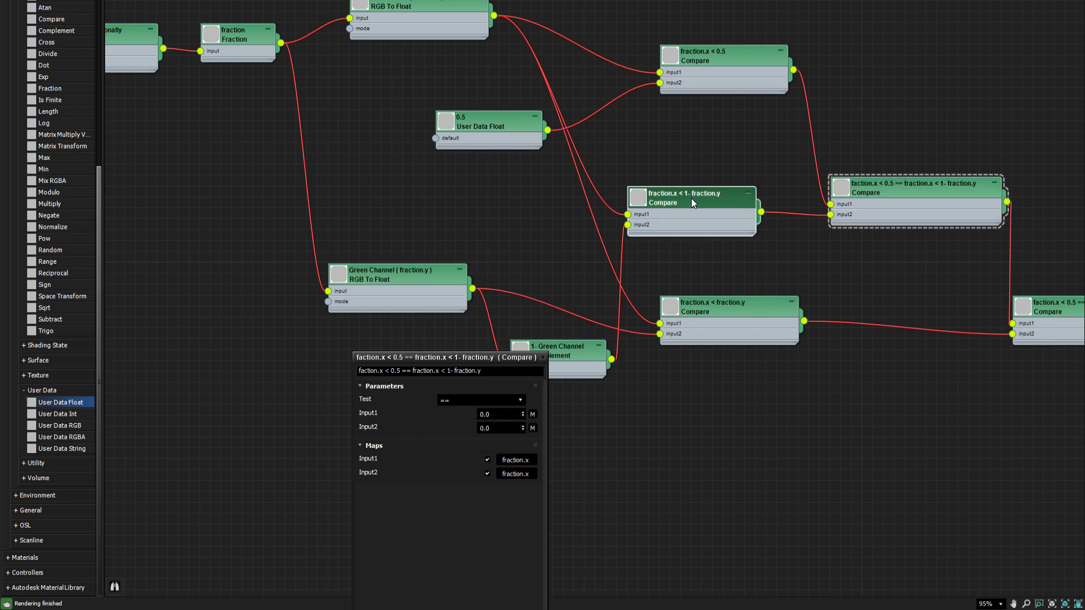
mouse_move(692, 198)
mouse_down()
mouse_move(705, 199)
mouse_move(696, 202)
mouse_up()
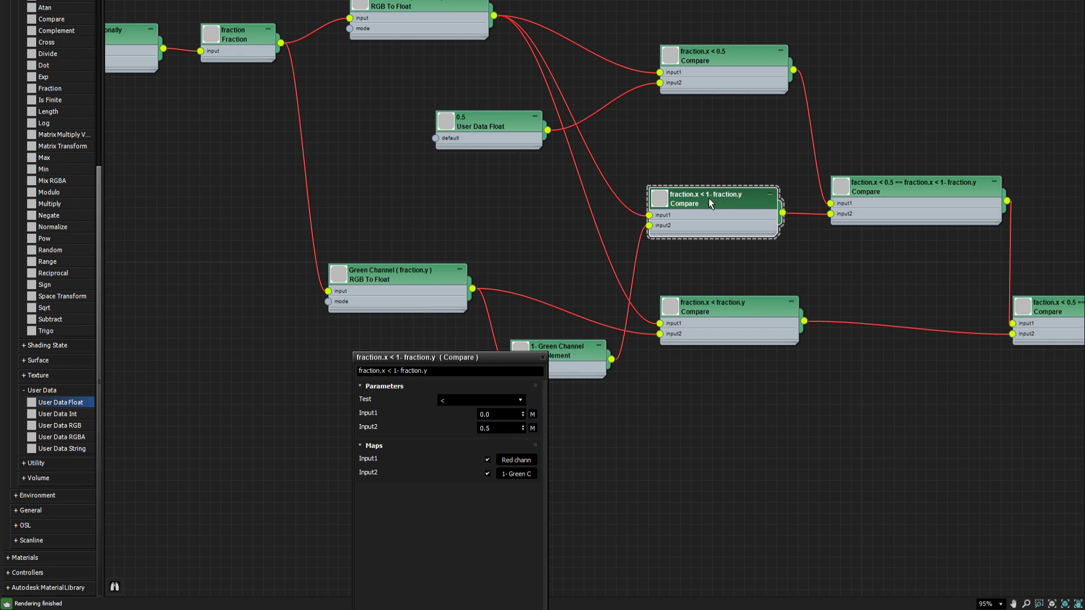
click(710, 310)
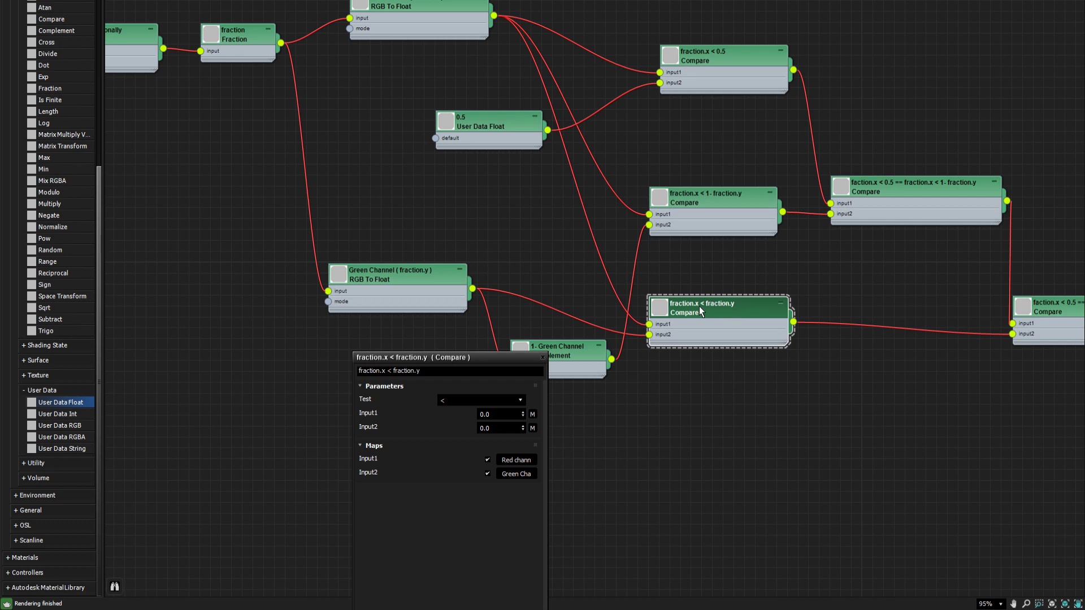
drag(699, 307, 703, 297)
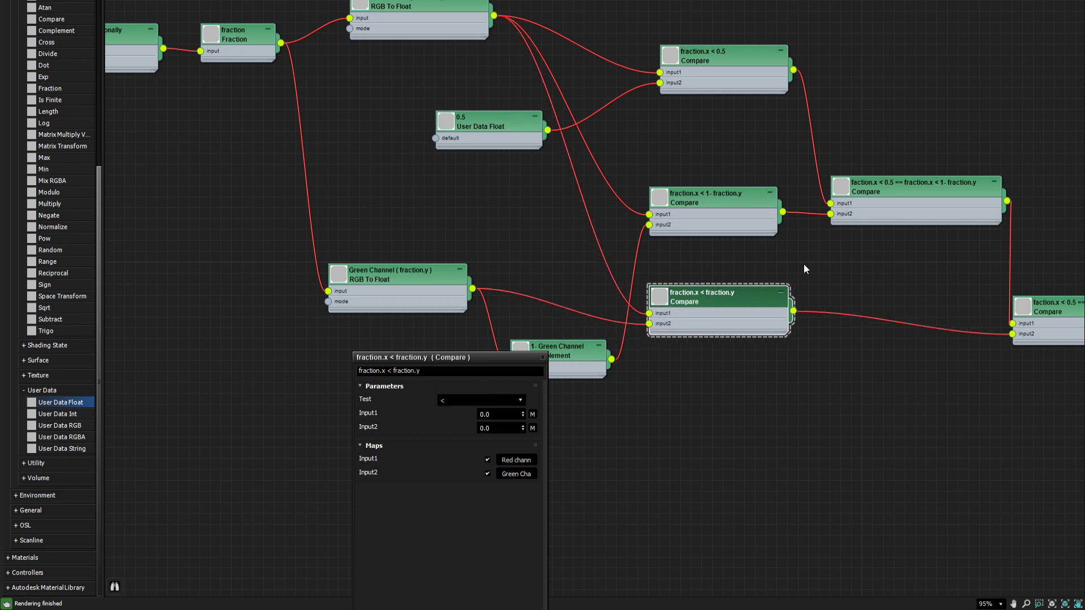
Examine the final Compare node that combines the previous comparisons, including its inputs and Test operator, keeping ==.
middle_drag(808, 269, 560, 238)
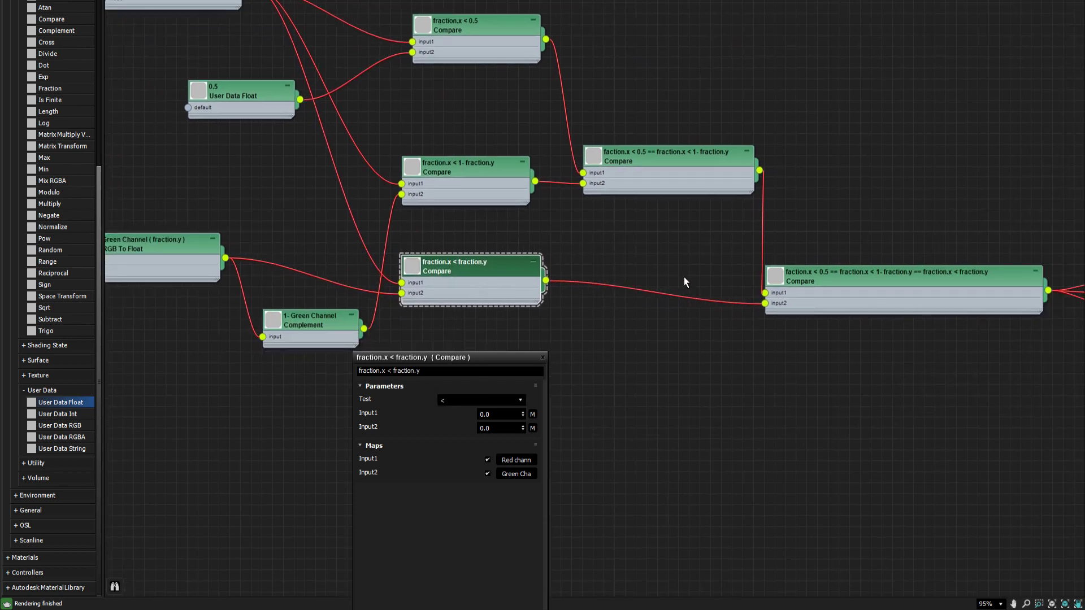
middle_drag(703, 270, 496, 184)
scroll(609, 217, up, 1)
double_click(585, 124)
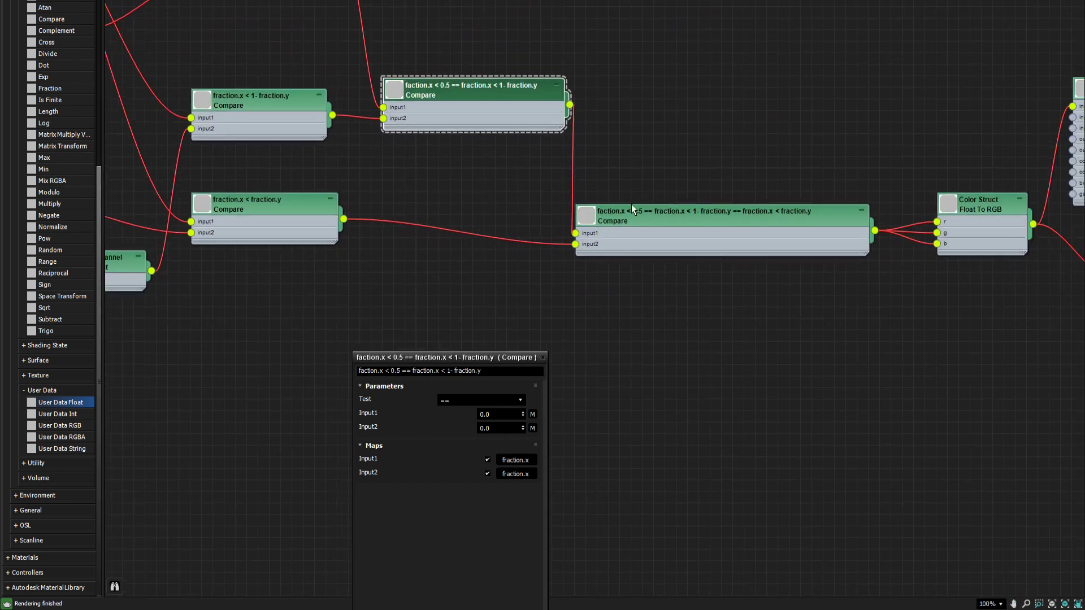
click(654, 215)
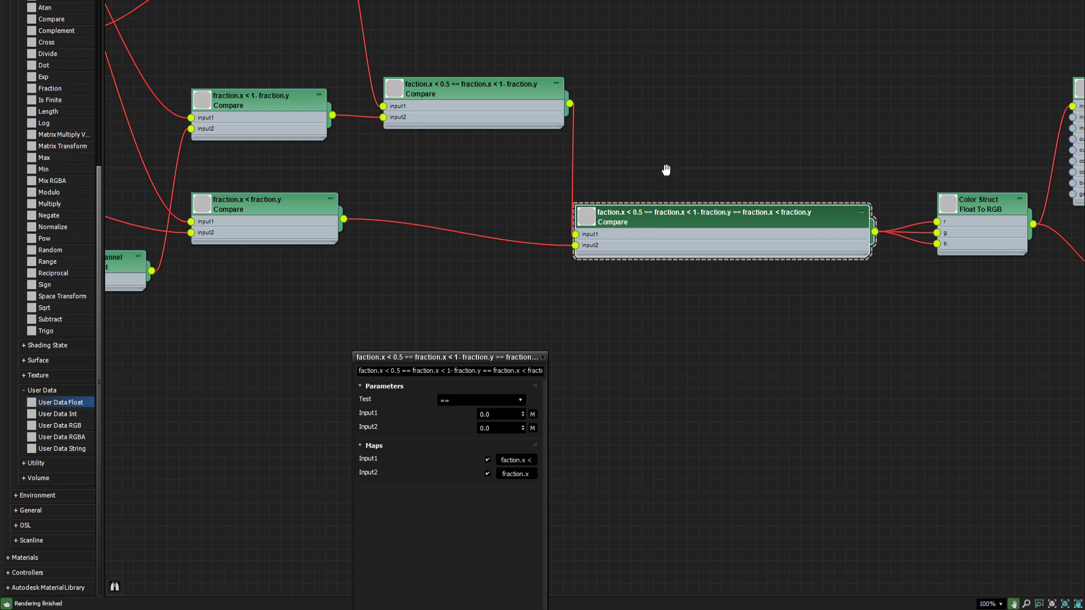
middle_drag(666, 170, 656, 160)
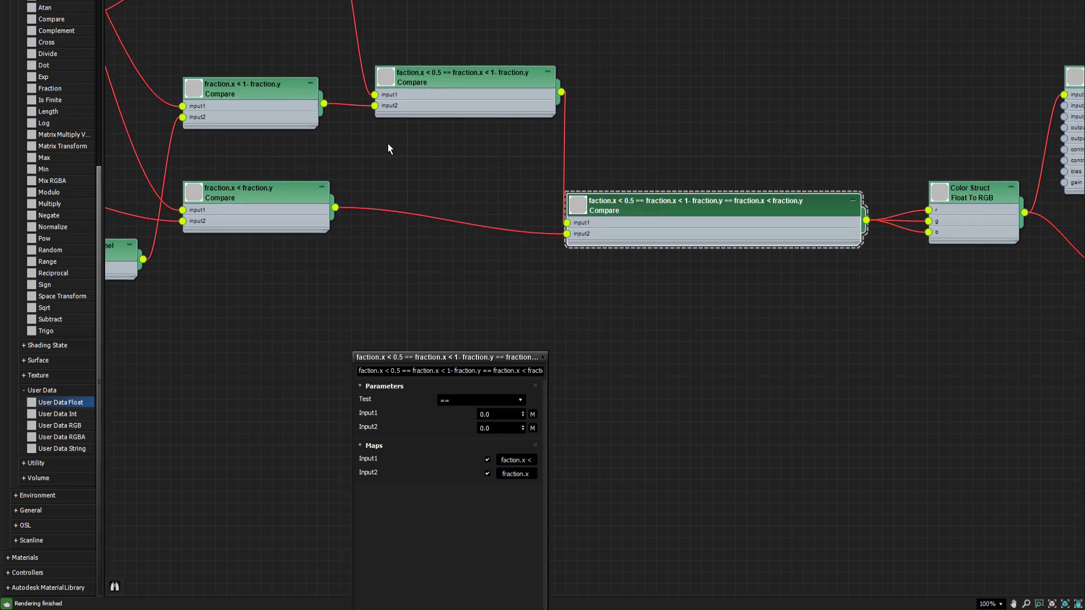
middle_drag(387, 143, 623, 167)
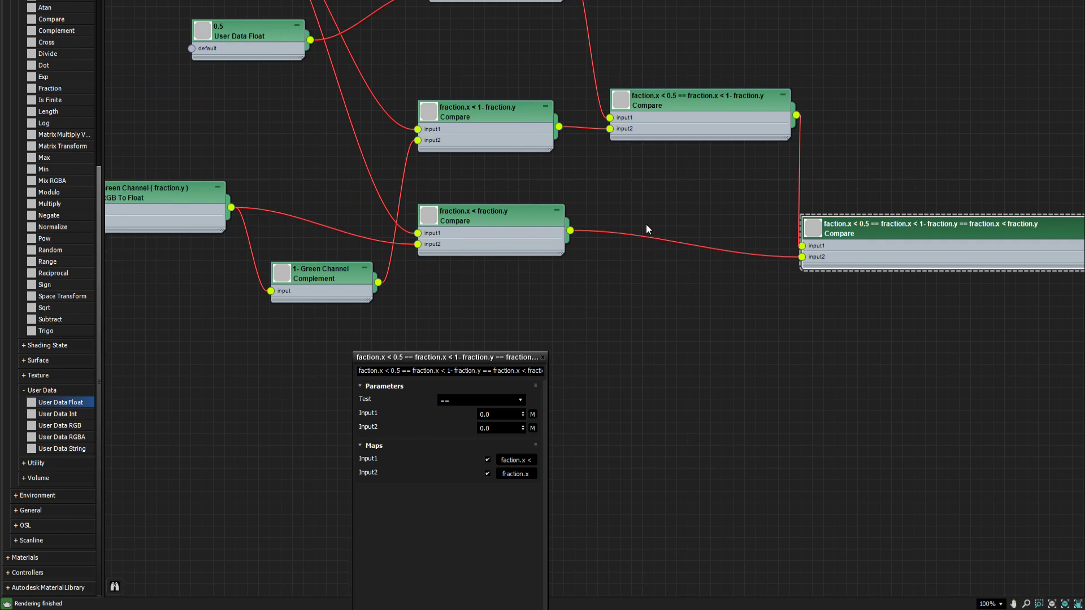
scroll(689, 209, down, 1)
middle_drag(690, 208, 456, 170)
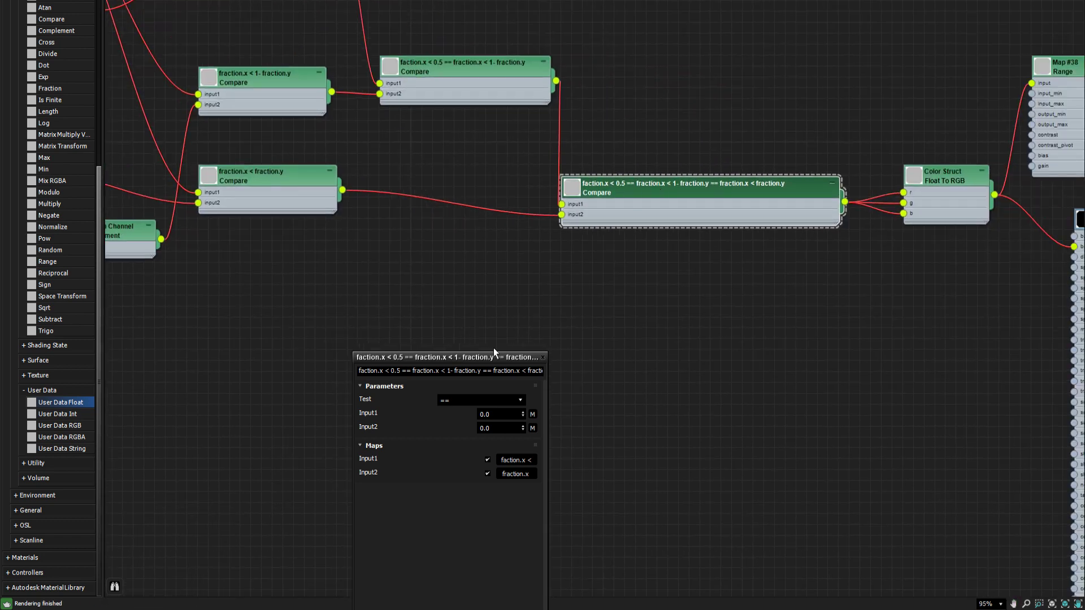
click(453, 399)
click(452, 411)
Review the settings of the three < Compare nodes and the 0.5 User Data Float node.
middle_drag(371, 225, 558, 235)
scroll(551, 248, down, 1)
middle_drag(656, 262, 647, 302)
middle_drag(569, 201, 667, 216)
middle_drag(371, 199, 403, 159)
click(570, 214)
middle_drag(595, 171, 547, 183)
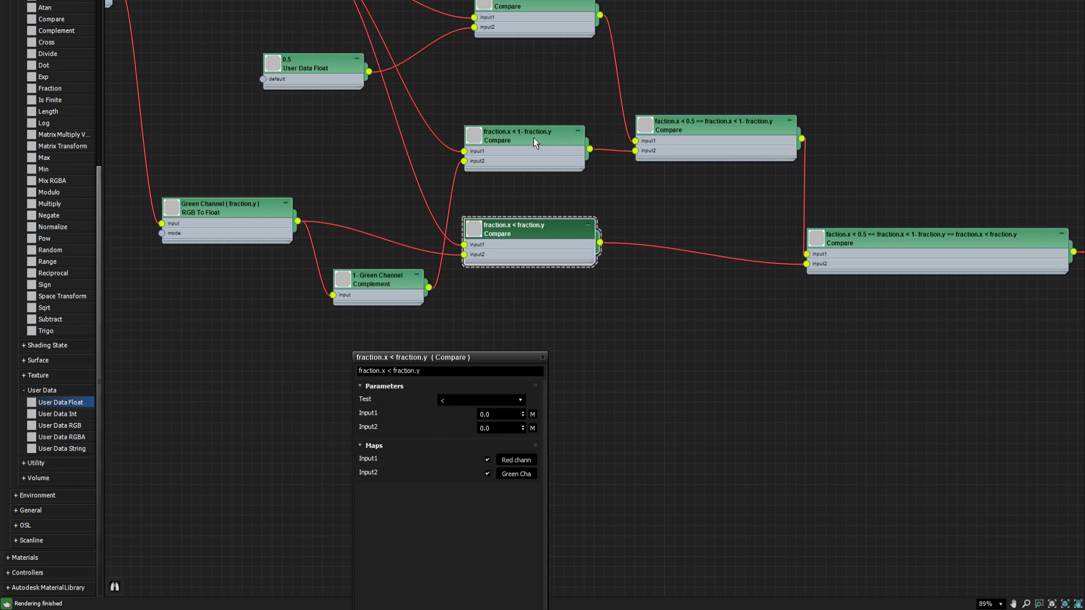
click(534, 138)
click(521, 7)
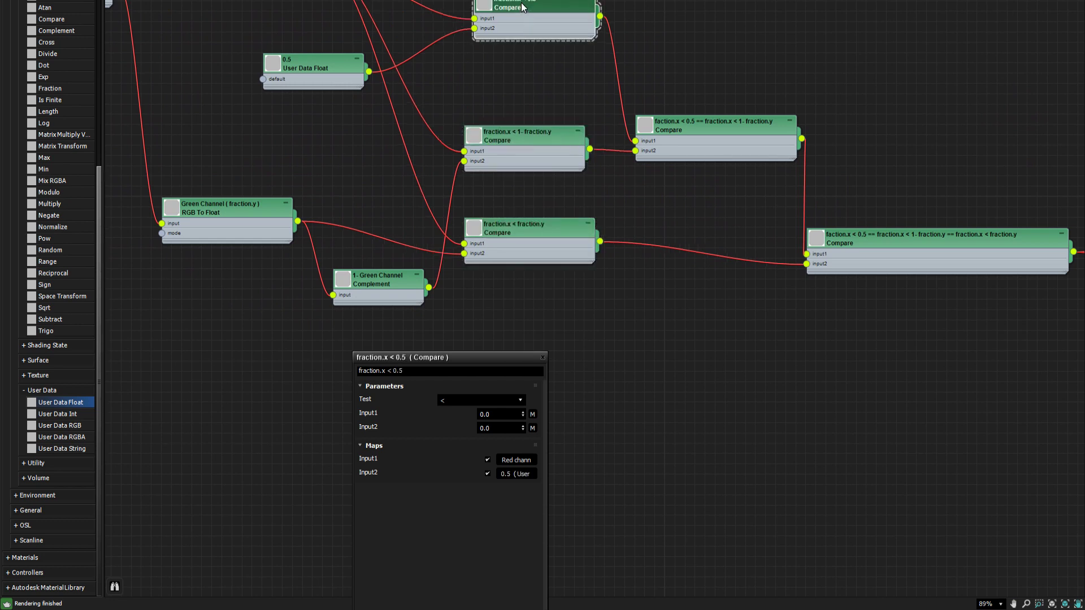
click(308, 68)
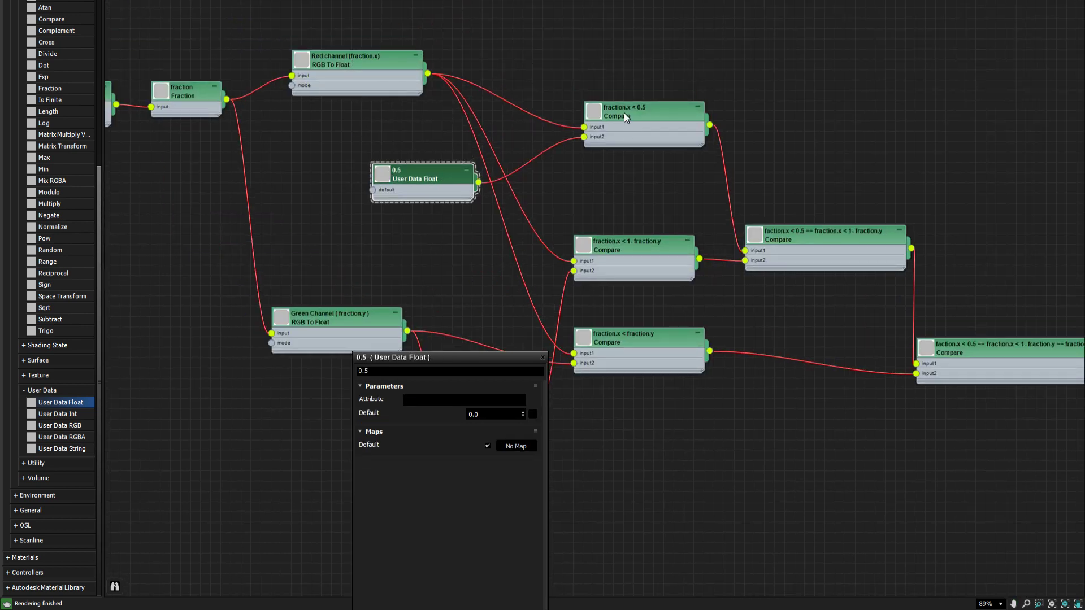
Examine how the final Compare node feeds the r, g and b inputs of the Color Struct Float To RGB node.
middle_drag(466, 232, 319, 194)
middle_drag(594, 210, 560, 207)
click(470, 235)
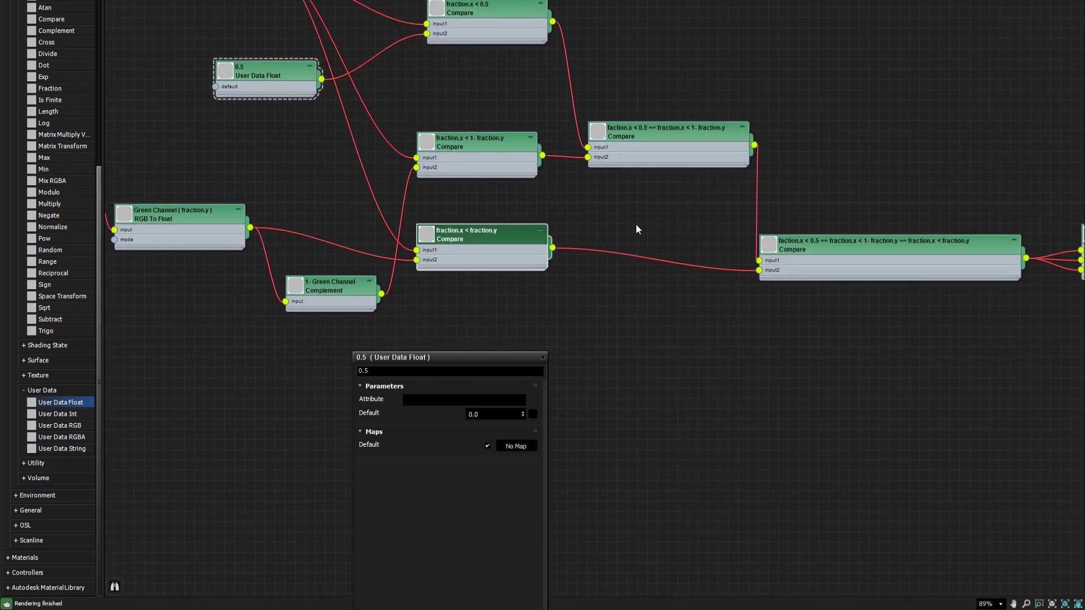
middle_drag(646, 222, 421, 193)
middle_drag(765, 150, 410, 139)
click(632, 203)
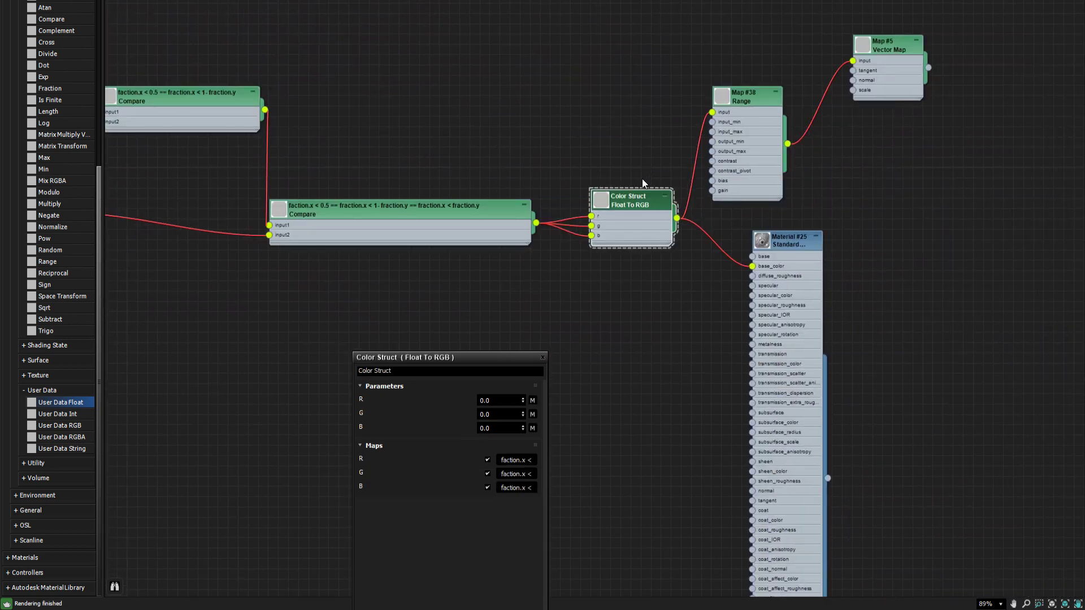
Examine how the Color Struct output feeds both the Range node's input and the Standard Surface material's base_color.
drag(627, 202, 618, 202)
scroll(557, 225, up, 4)
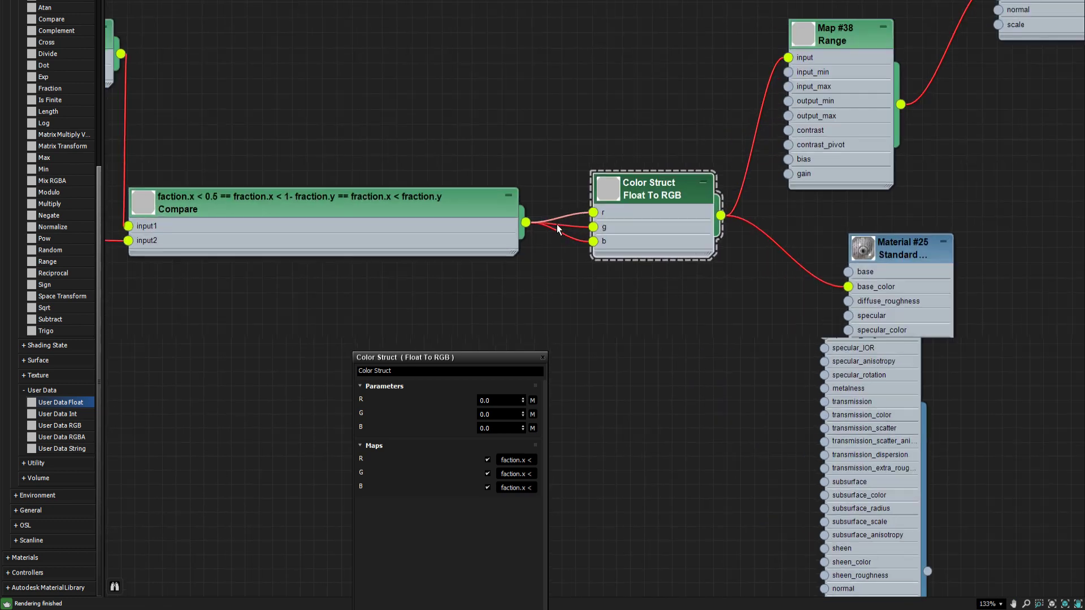
scroll(557, 225, down, 2)
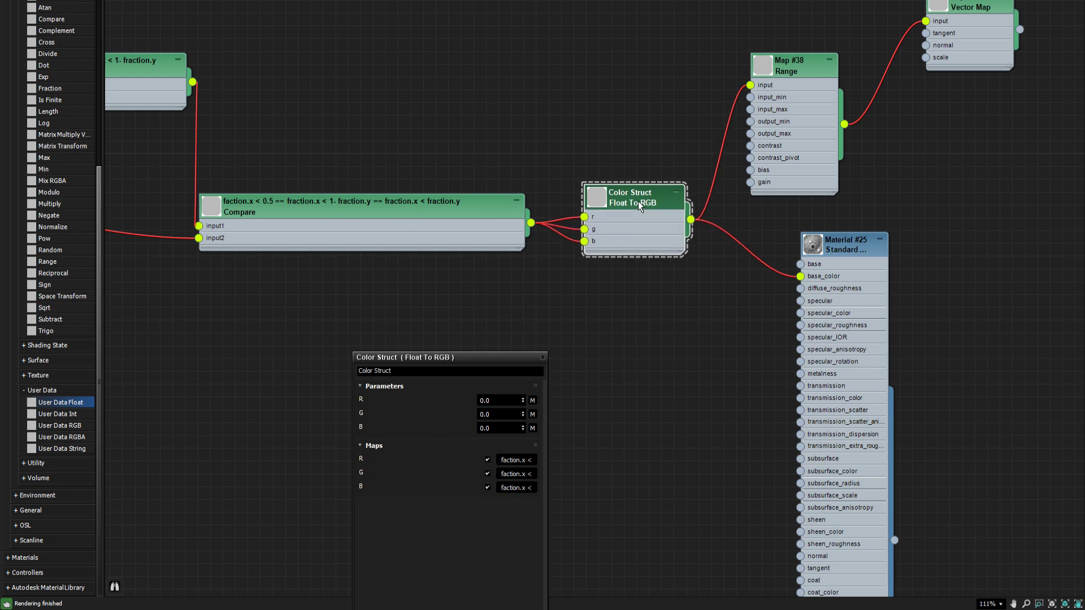
middle_drag(741, 273, 690, 240)
drag(804, 215, 785, 208)
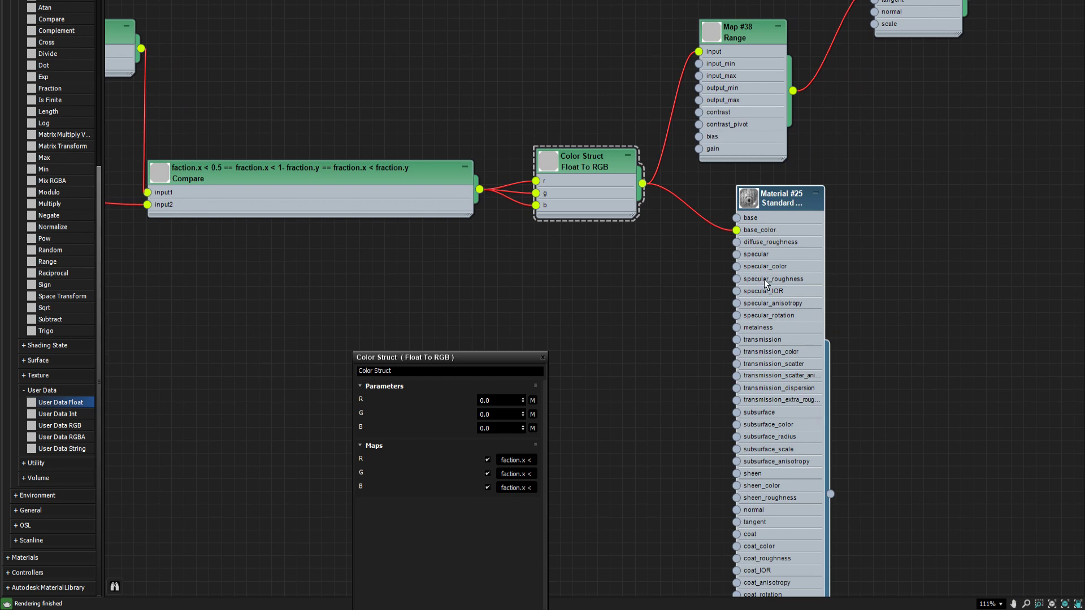
scroll(713, 248, down, 4)
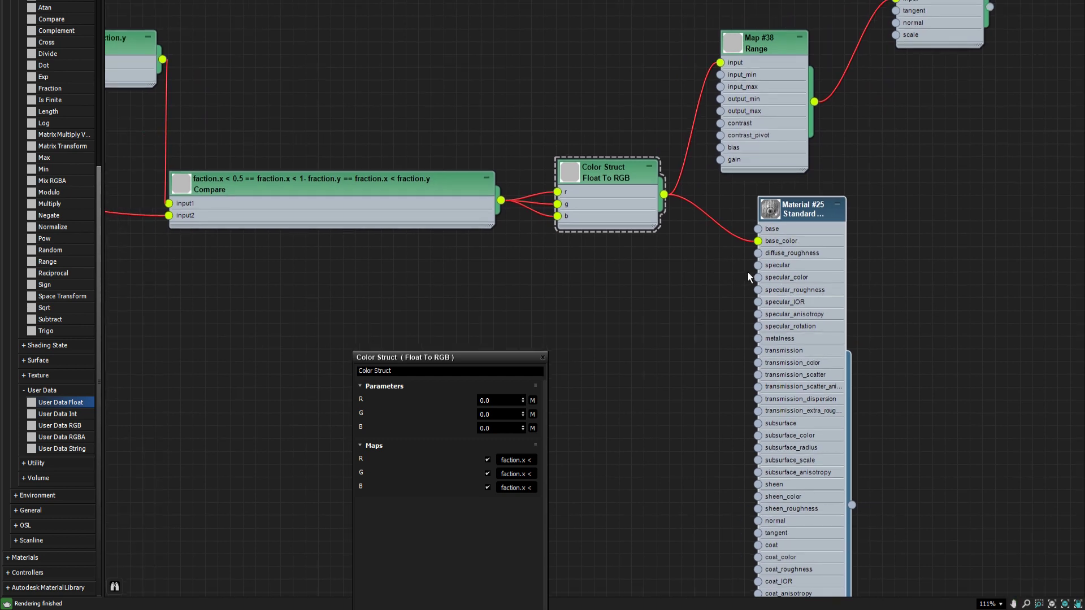
scroll(744, 300, down, 3)
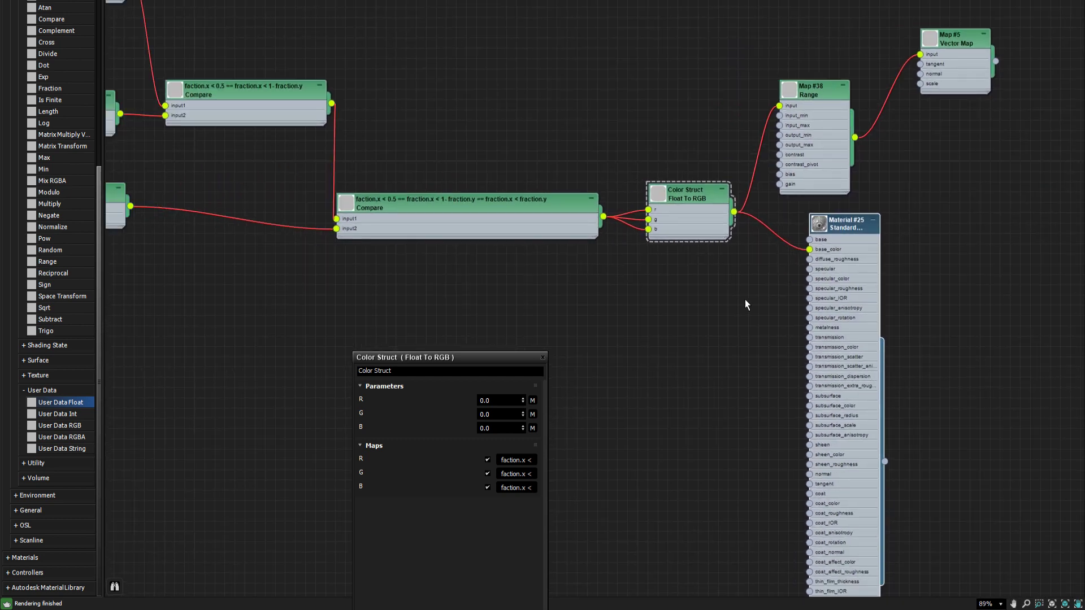
scroll(762, 275, up, 2)
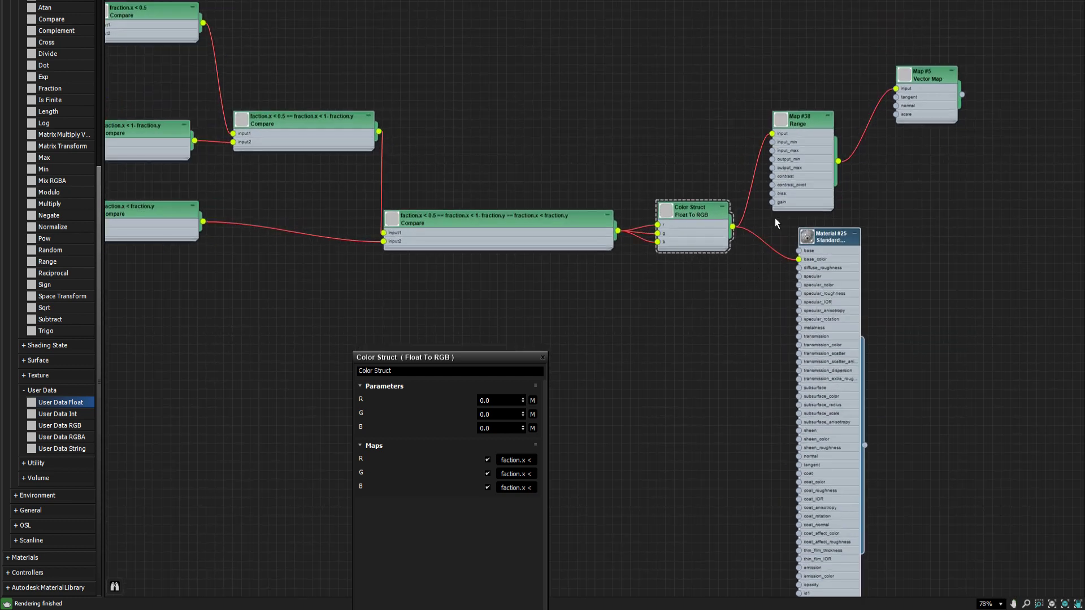
Review the input, output, smoothstep, contrast, bias and gain settings of the Map #38 Range node.
click(808, 125)
middle_drag(808, 130, 739, 133)
drag(470, 357, 520, 279)
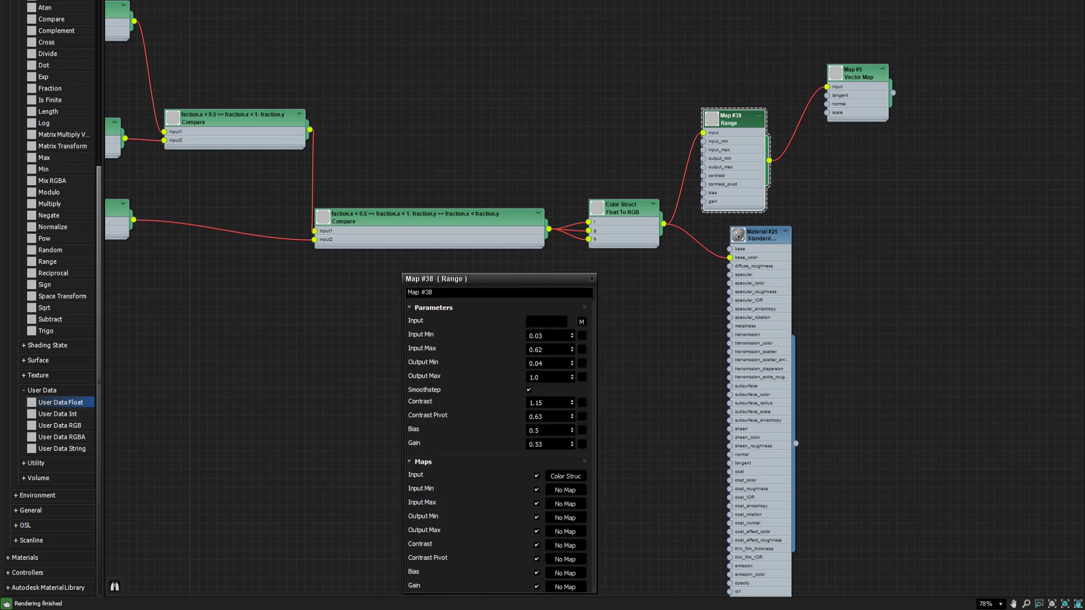
drag(745, 132, 731, 112)
scroll(725, 111, up, 3)
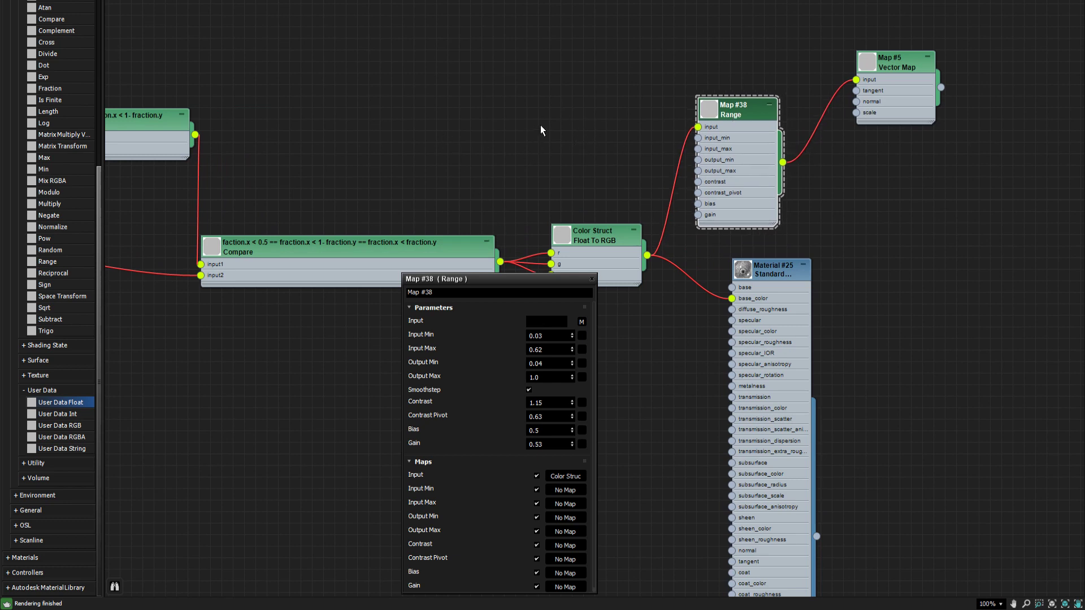
mouse_move(733, 105)
mouse_down()
mouse_move(748, 114)
mouse_move(740, 104)
mouse_move(726, 112)
mouse_up()
click(534, 376)
drag(544, 279, 590, 309)
Move the Map #5 Vector Map node closer to the Range node and review its parameters.
click(901, 61)
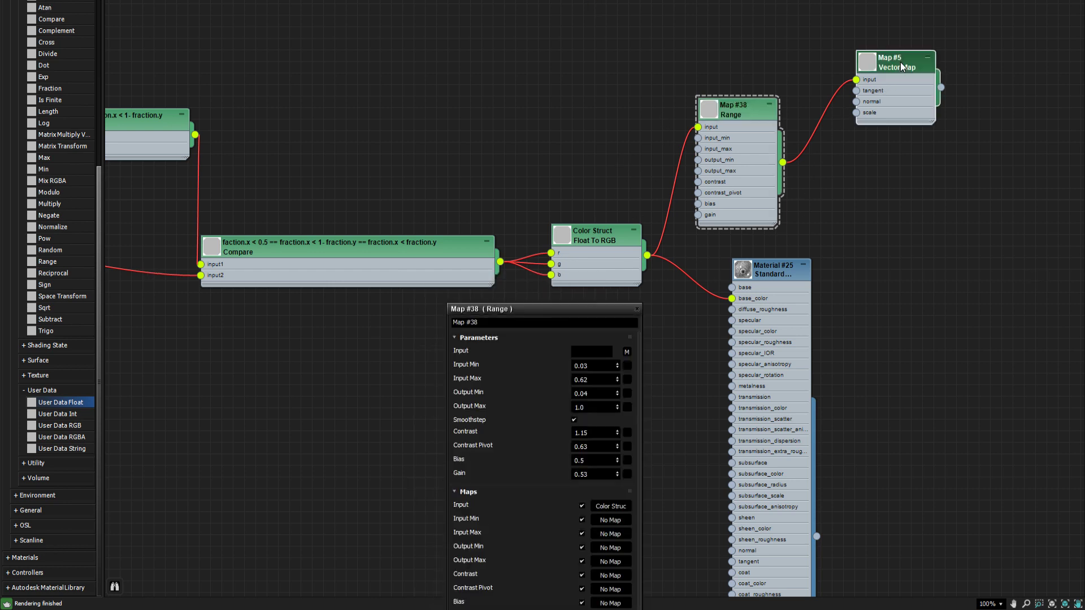
drag(898, 67, 886, 88)
double_click(872, 85)
click(593, 390)
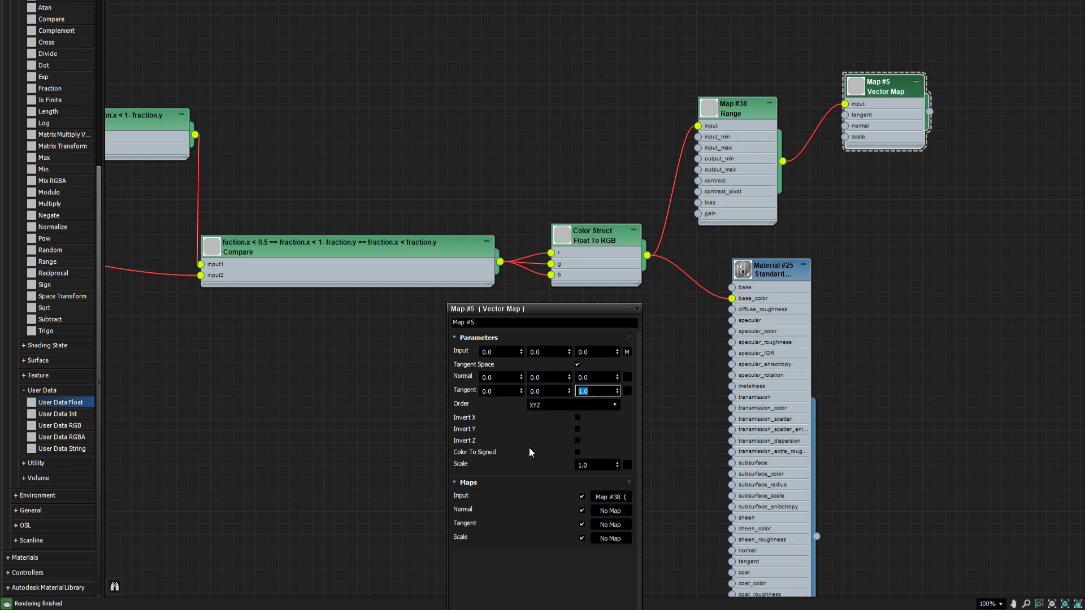
click(897, 71)
scroll(744, 228, down, 2)
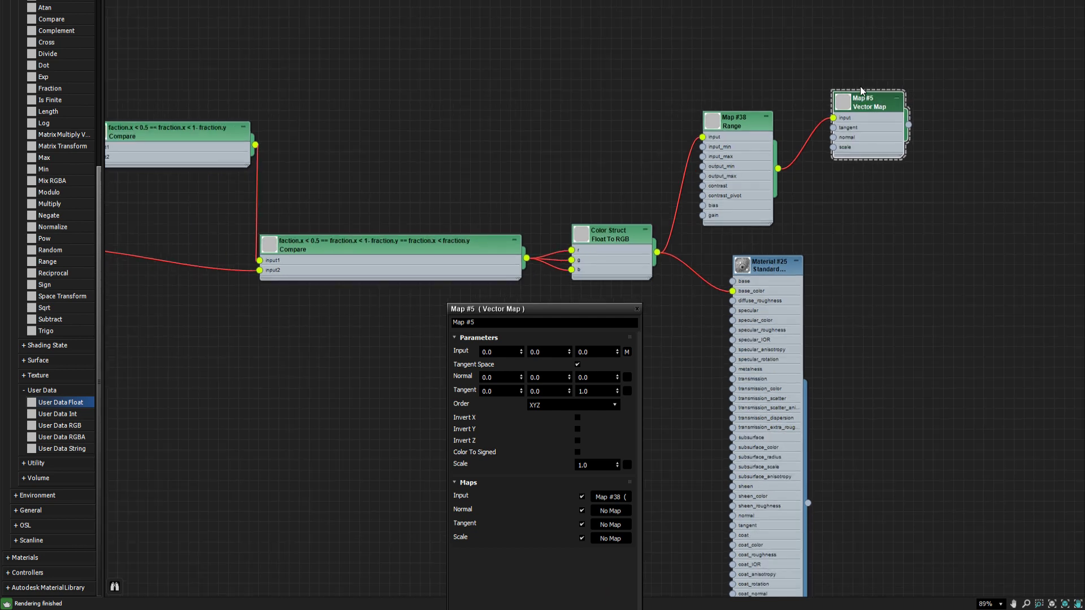
Return to the start of the node graph and restore the Slate Material Editor as a smaller window below the plane.
scroll(819, 94, down, 5)
middle_drag(594, 112, 776, 122)
mouse_move(443, 97)
middle_down()
mouse_move(690, 120)
mouse_move(744, 158)
middle_up()
middle_drag(528, 138, 756, 148)
middle_drag(567, 159, 502, 244)
drag(638, 0, 567, 238)
drag(559, 310, 858, 392)
drag(670, 233, 661, 294)
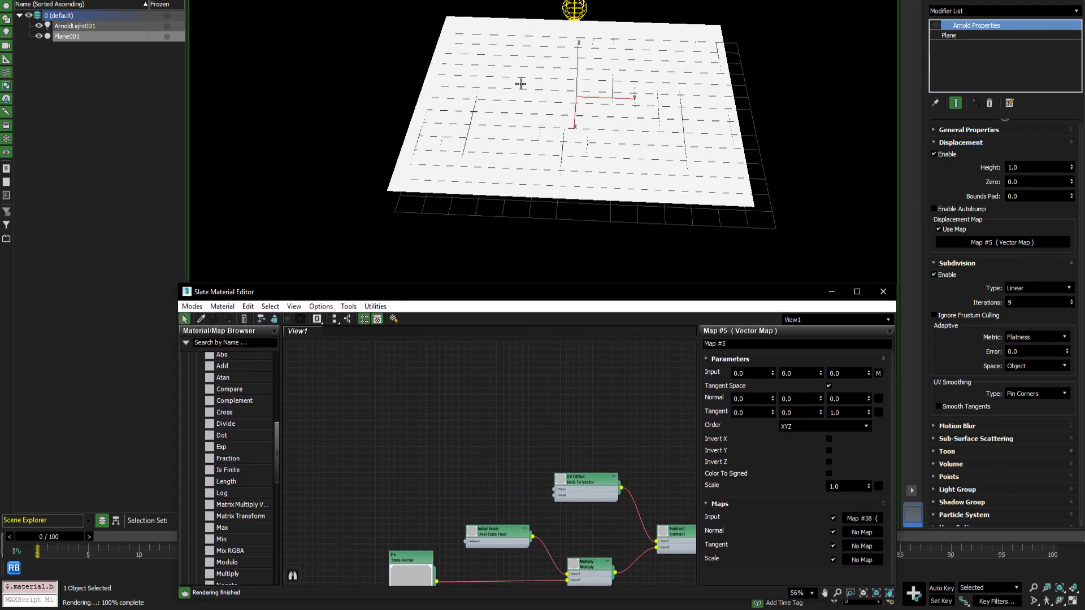
Render the plane with ActiveShade in the viewport and inspect its displaced pattern.
click(263, 2)
click(316, 7)
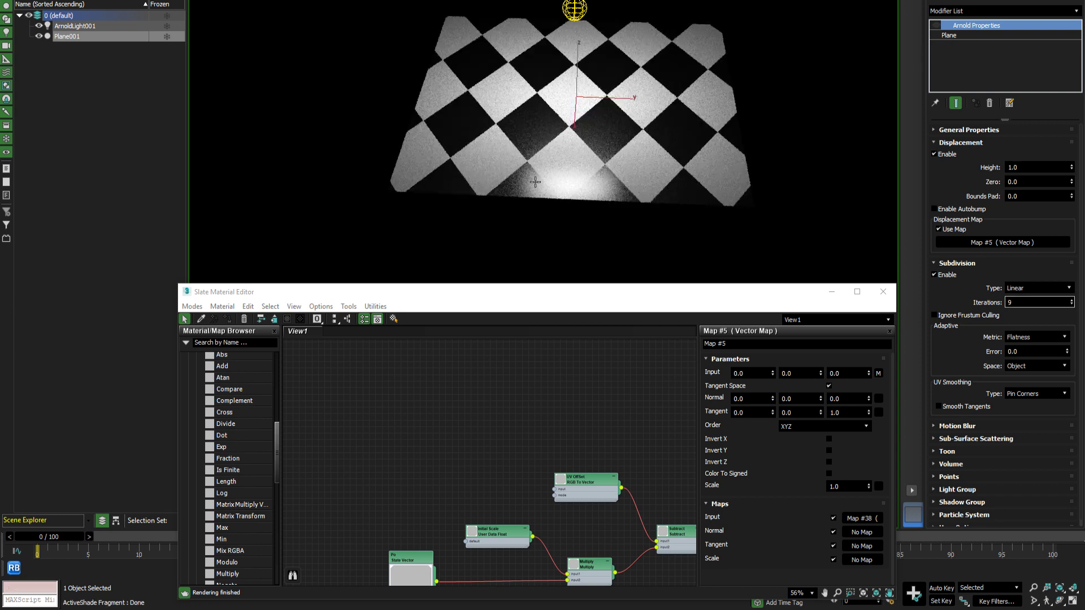
scroll(562, 156, down, 3)
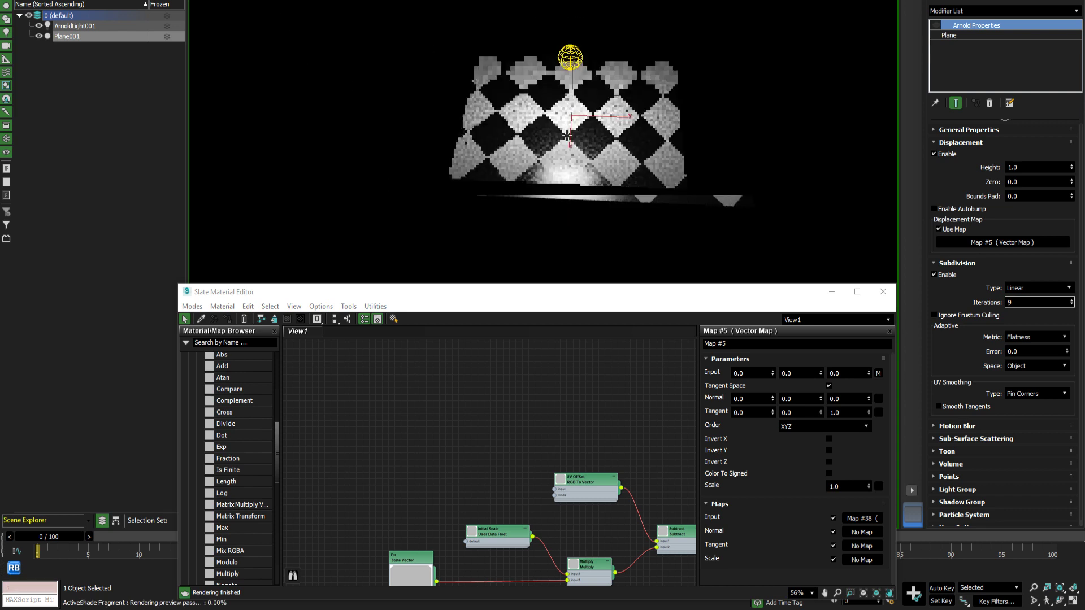
scroll(567, 118, up, 3)
Vary Input2 of the fraction.x < 0.5 Compare node to see its effect, and set it to 0.5.
drag(643, 296, 625, 153)
scroll(443, 271, down, 9)
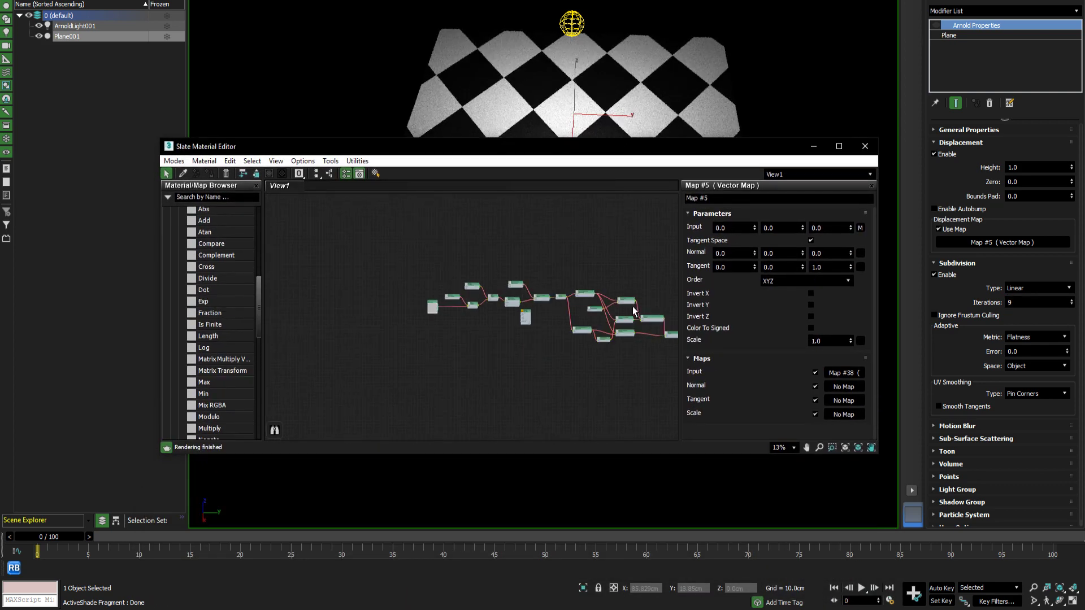
scroll(595, 296, up, 8)
drag(585, 298, 576, 300)
click(608, 283)
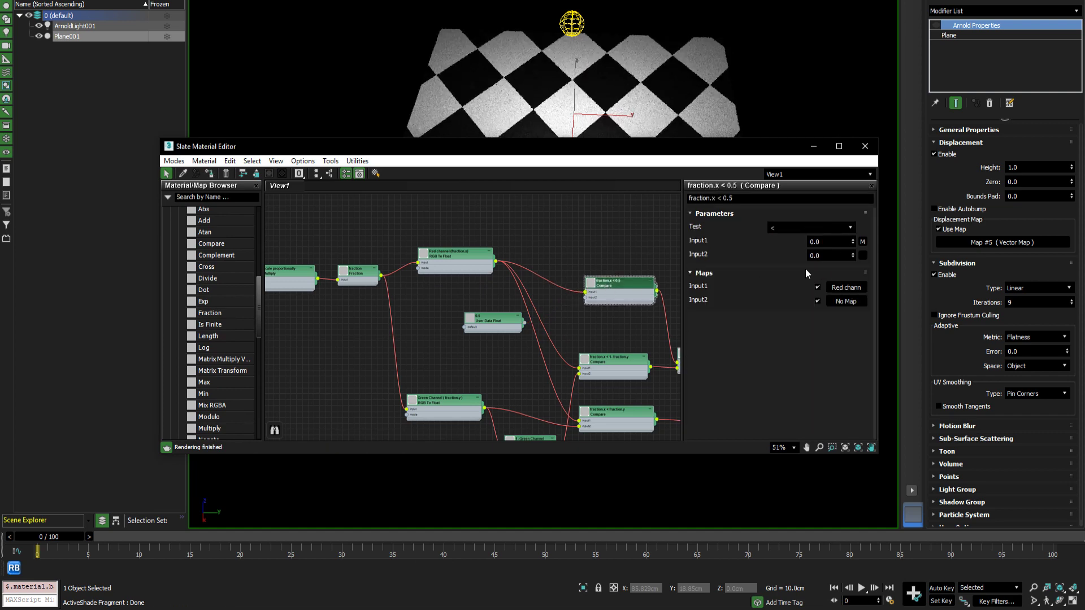
drag(853, 256, 854, 239)
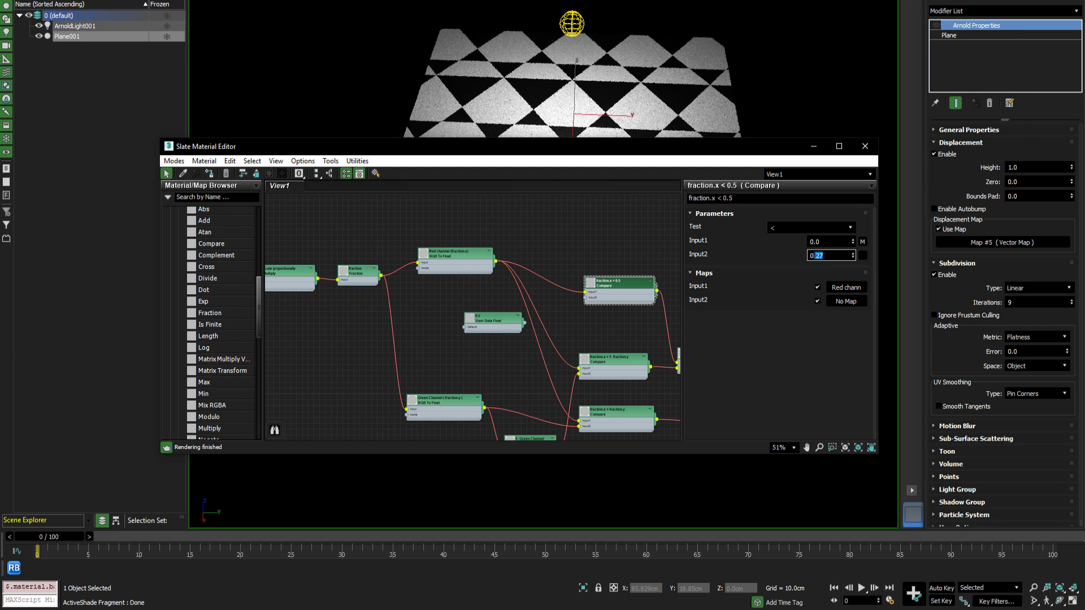
text(0.5)
key(Return)
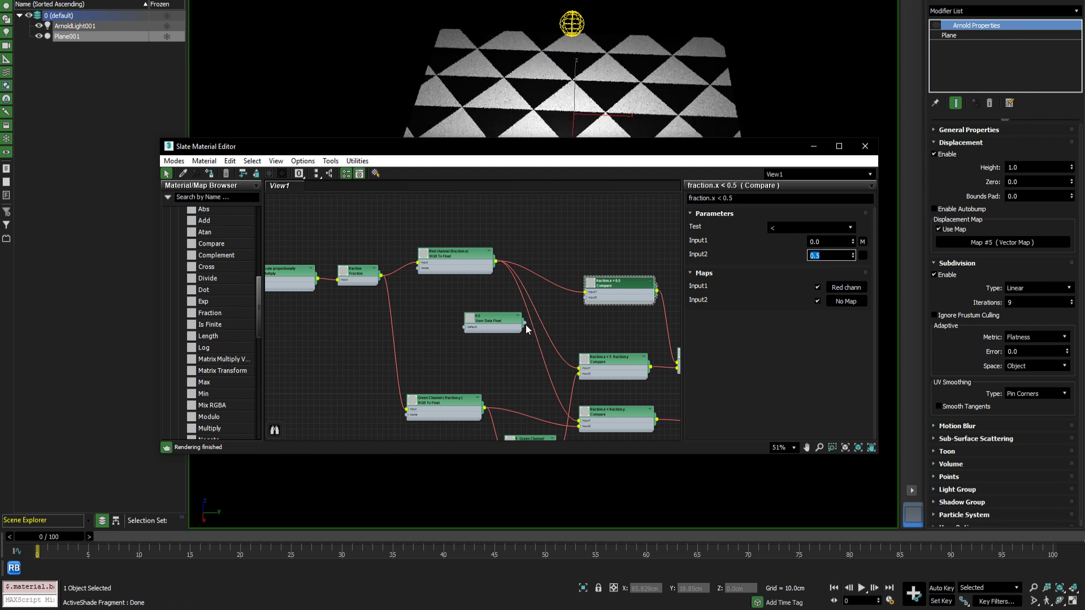
Set the User Data Float node's default to 0.5 and connect it to input2 of the fraction.x < 0.5 Compare node.
drag(503, 319, 497, 319)
click(824, 241)
key(BackSpace)
text(5)
key(Return)
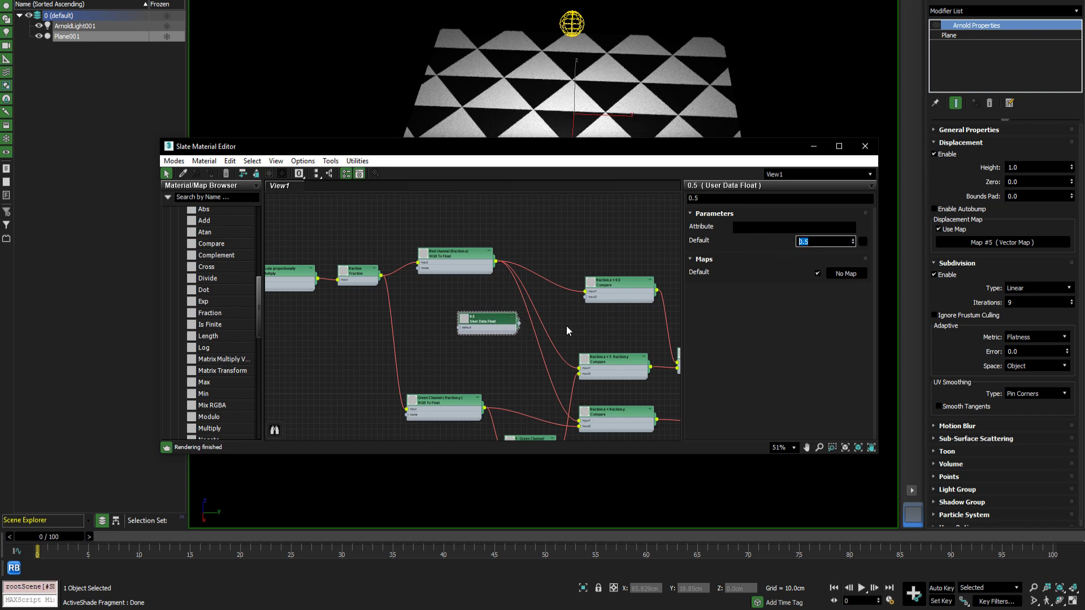
drag(519, 325, 587, 306)
click(608, 284)
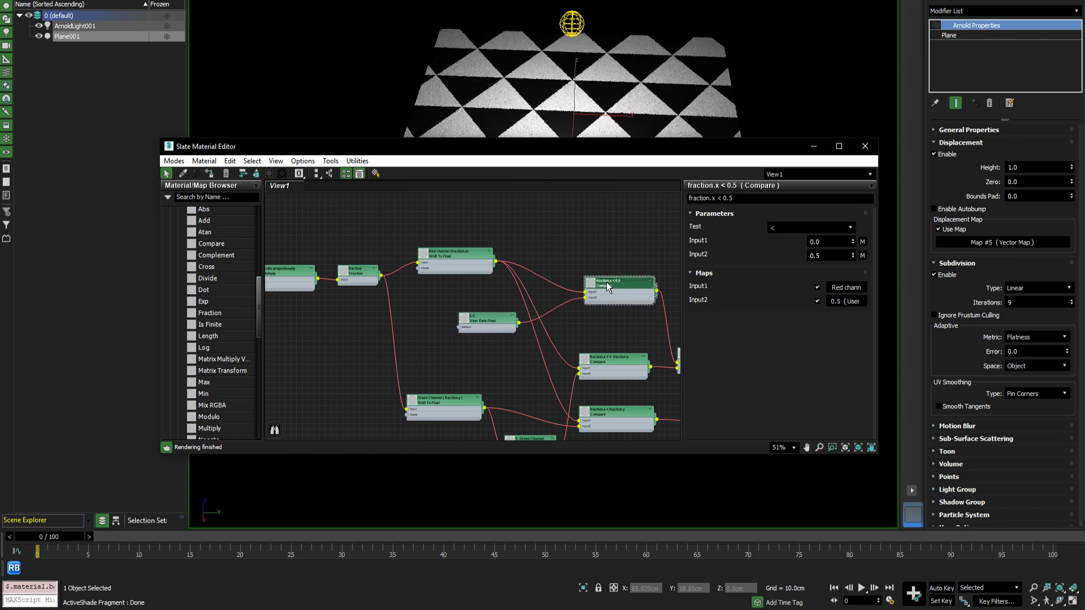
scroll(559, 299, up, 2)
scroll(558, 300, down, 2)
middle_drag(569, 303, 568, 300)
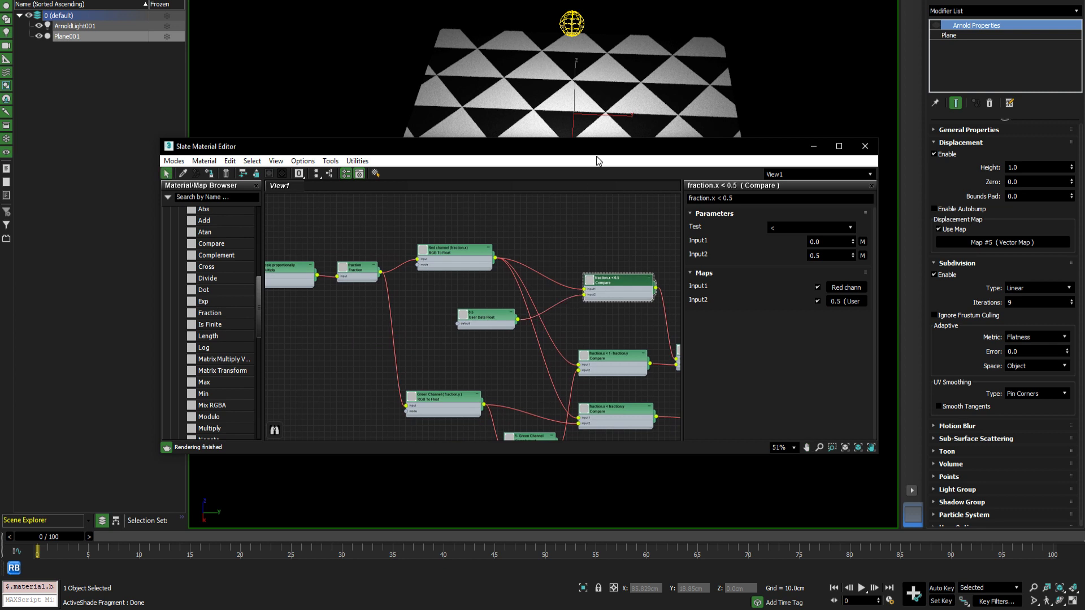
Uncover the rendered plane and shift its pattern by changing the first two input values of the UV Offset node.
drag(598, 156, 624, 289)
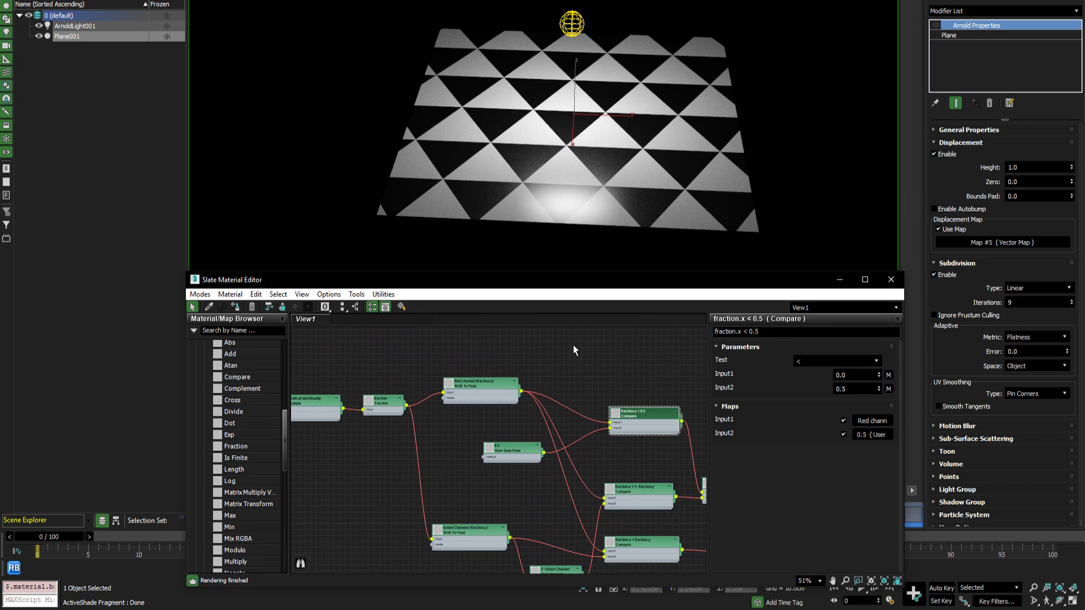
drag(585, 274, 593, 248)
scroll(599, 335, down, 2)
scroll(432, 370, up, 1)
scroll(433, 372, up, 2)
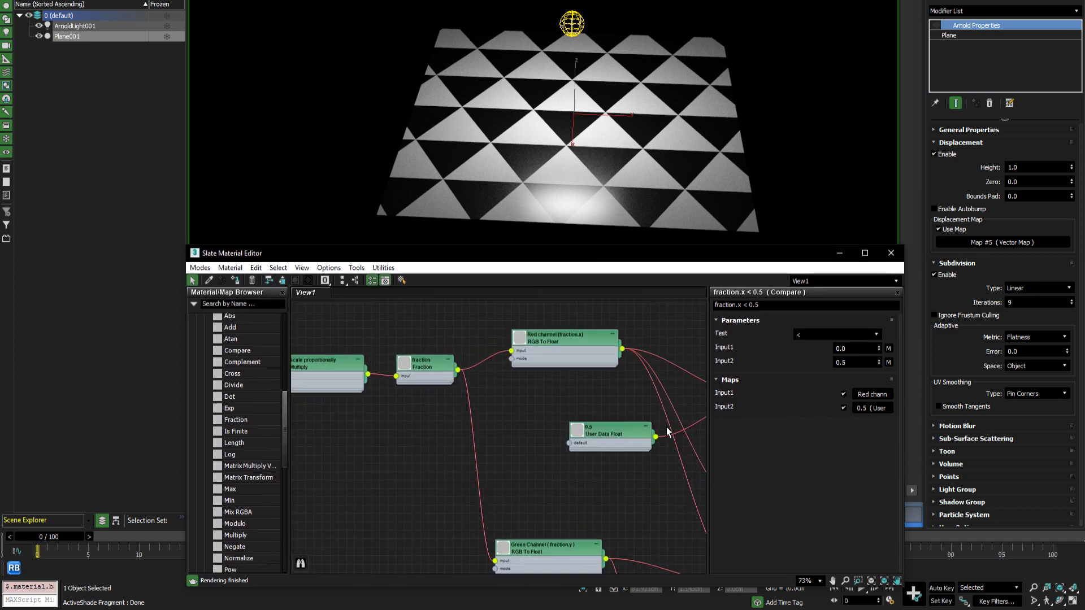
scroll(433, 373, up, 2)
middle_drag(432, 373, 611, 411)
middle_drag(412, 412, 586, 449)
middle_drag(565, 387, 704, 392)
click(507, 356)
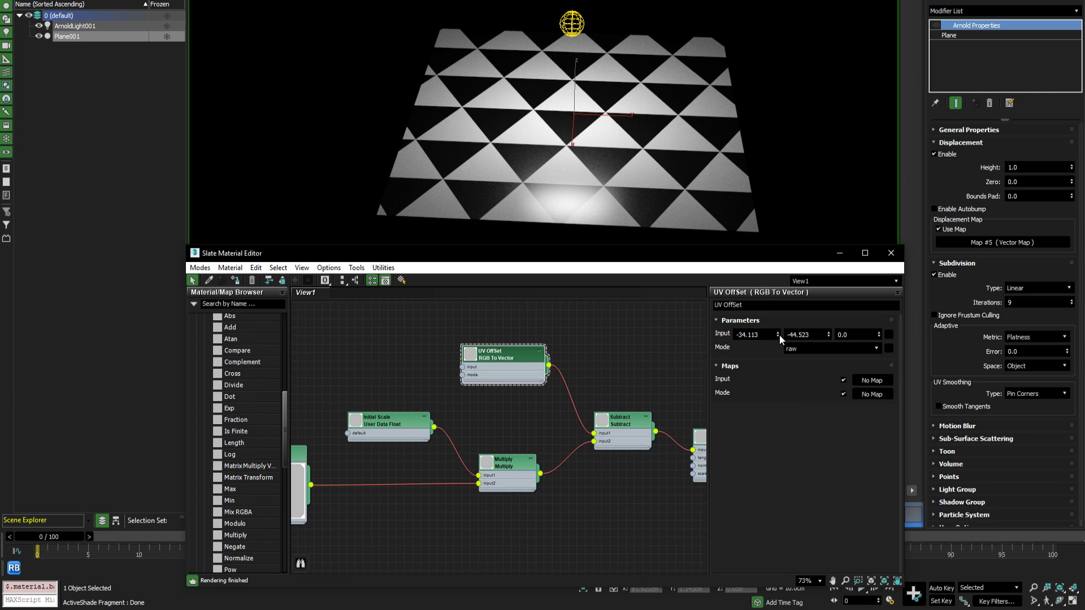
drag(778, 335, 829, 335)
Try proportional scale inputs of about 3.814 and 7.421 in the vector 4.0,6.7,0.0 node.
middle_drag(648, 373, 444, 347)
middle_drag(575, 363, 527, 359)
click(514, 320)
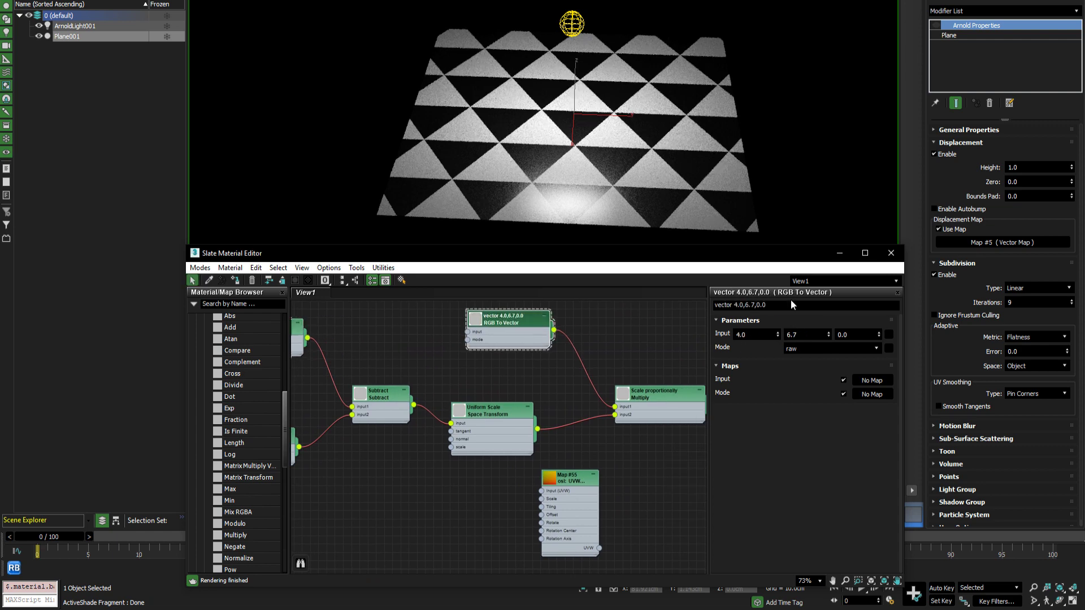
drag(784, 257, 783, 264)
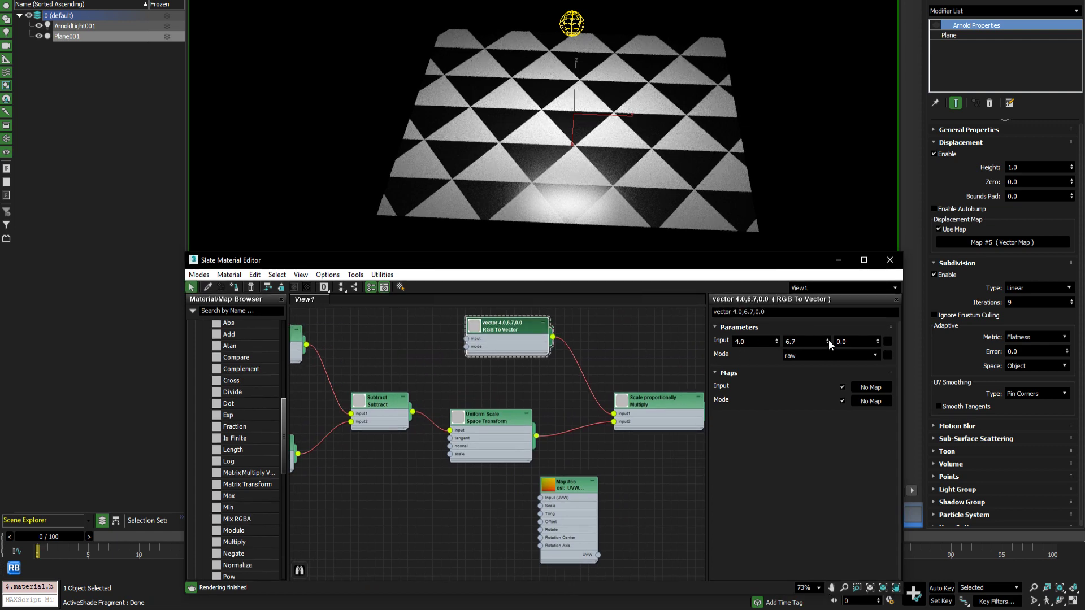
drag(829, 340, 778, 342)
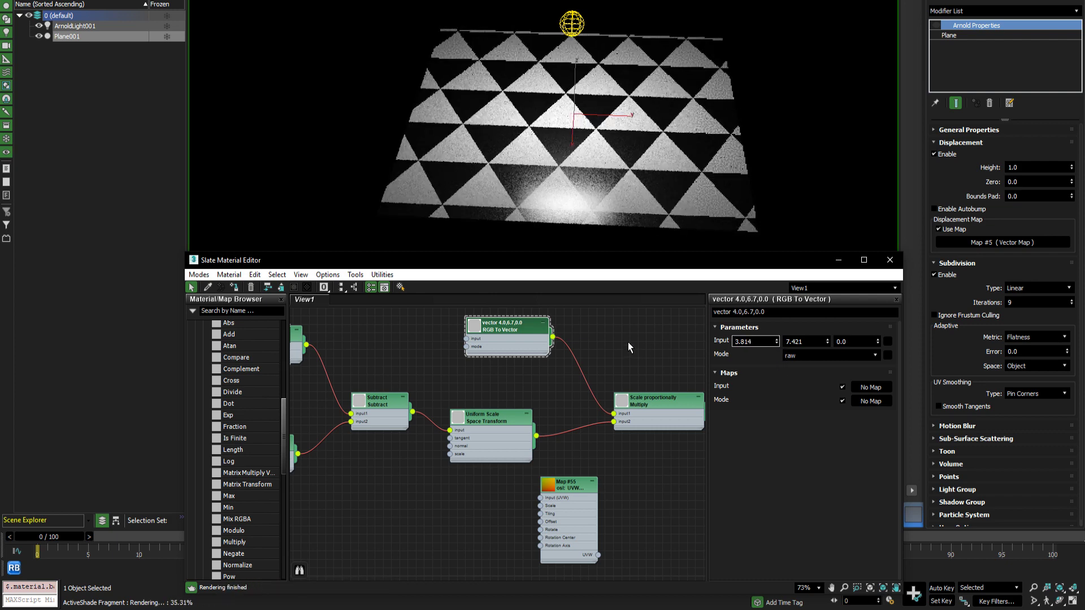
Set the first two inputs of the vector 4.0,6.7,0.0 node to 4.0 and 6.7.
text(4.0)
key(Tab)
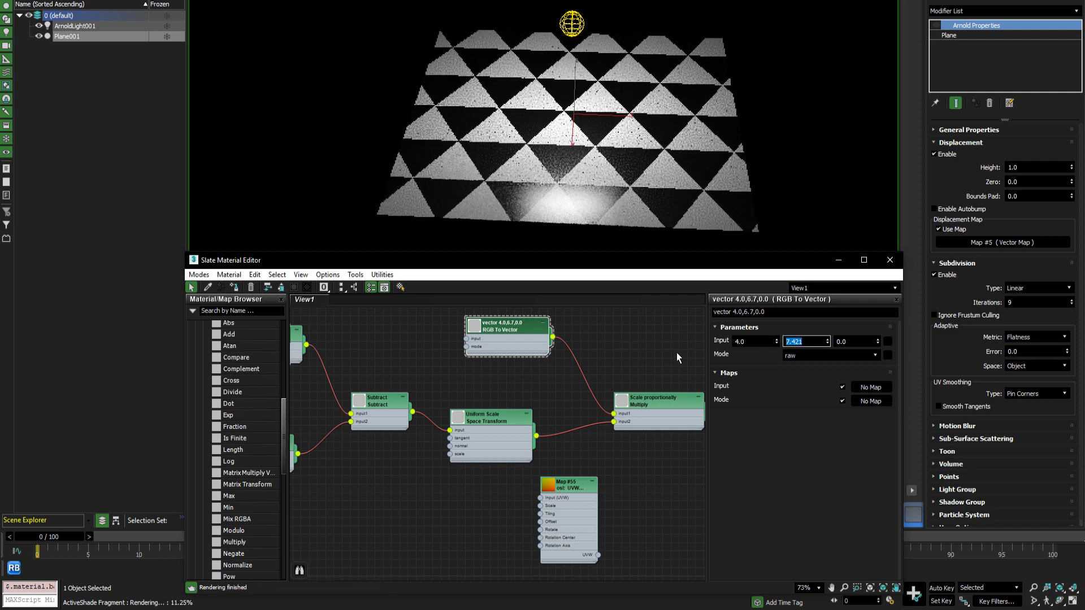
text(6.7)
key(Return)
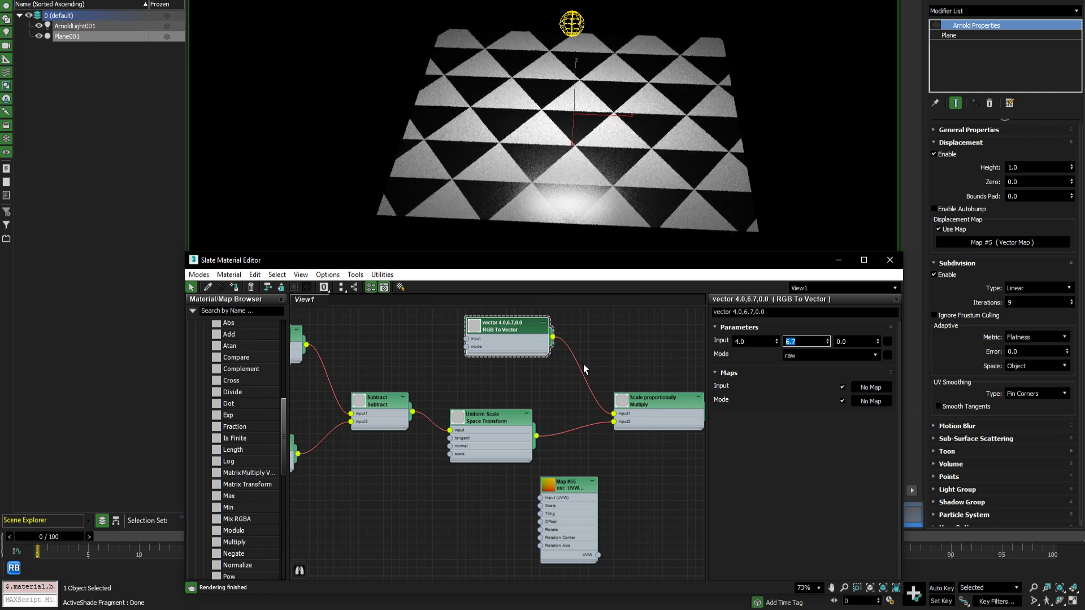
Review the Uniform Scale Space Transform node's settings and the nodes feeding it.
click(491, 421)
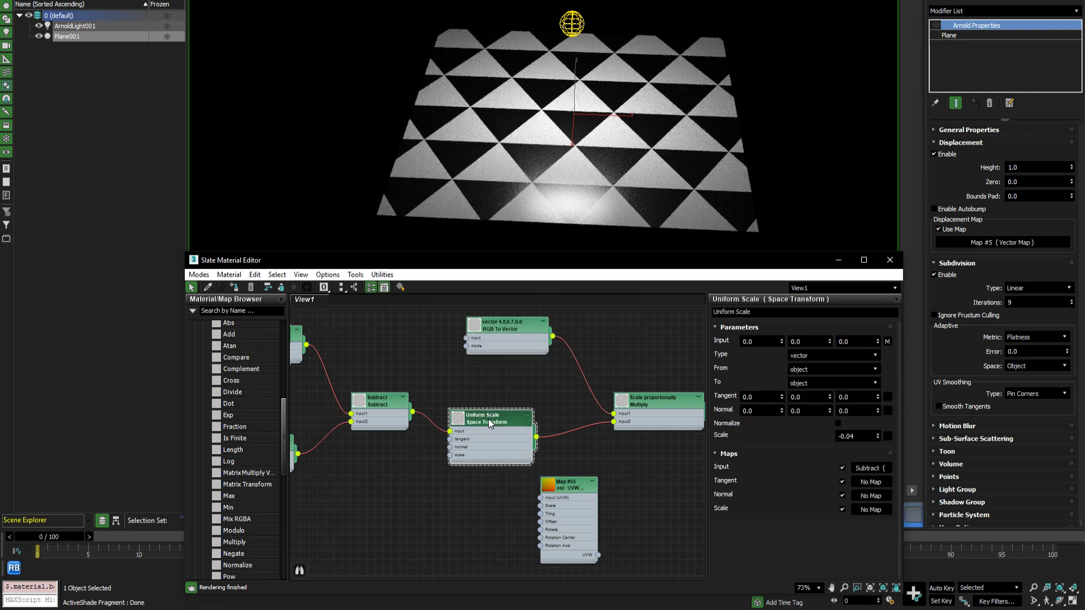
middle_drag(496, 389, 591, 391)
scroll(591, 391, down, 2)
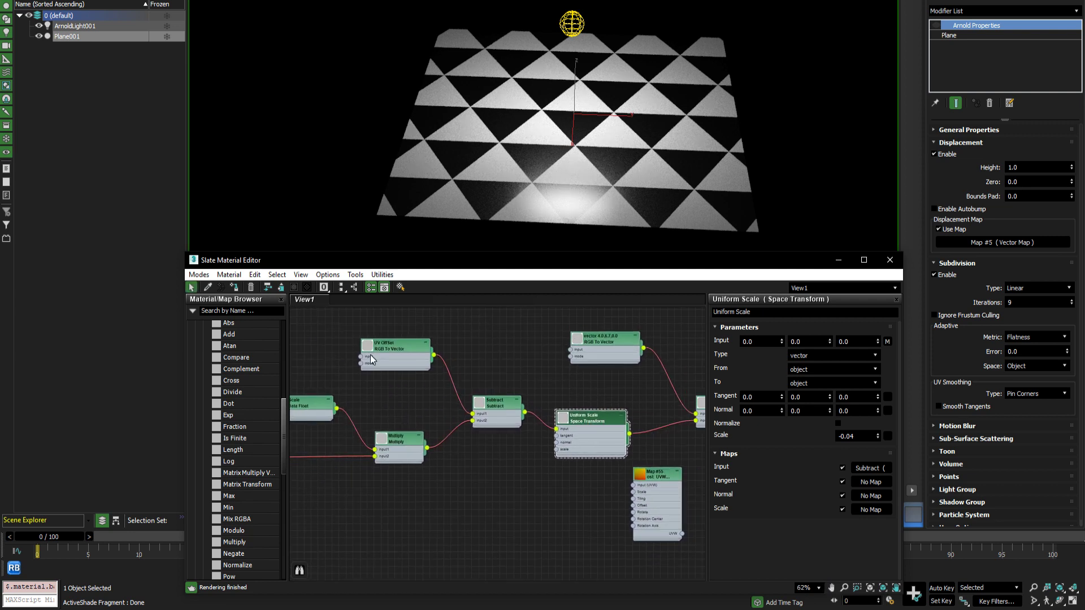
Locate the unconnected ControlBoard OSL node near the material and maximize the Slate Material Editor.
middle_drag(562, 400, 436, 365)
scroll(436, 365, down, 5)
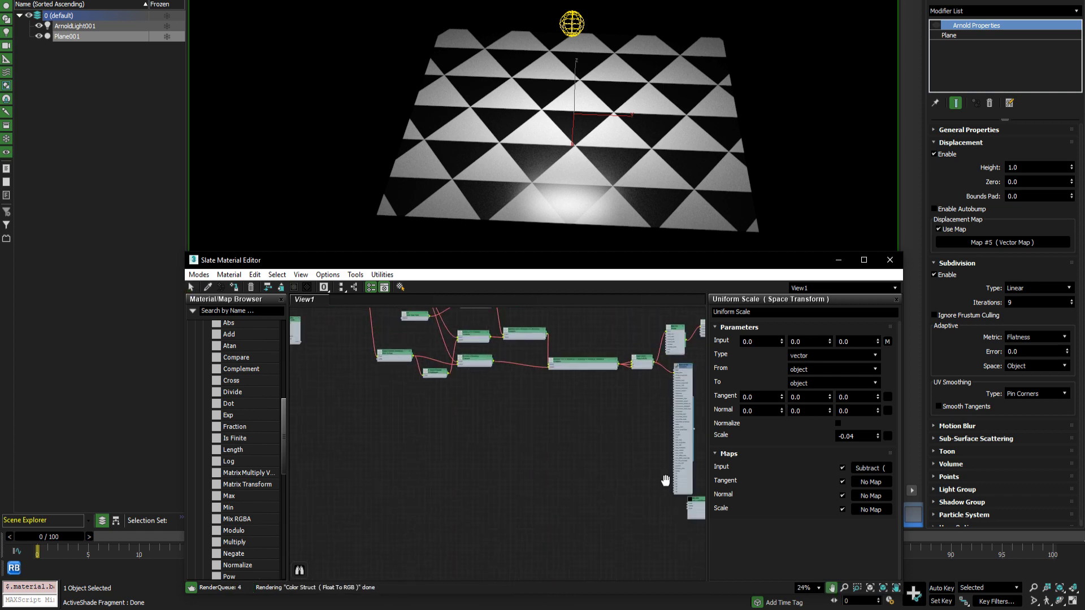
scroll(565, 442, up, 5)
drag(587, 446, 405, 364)
double_click(451, 259)
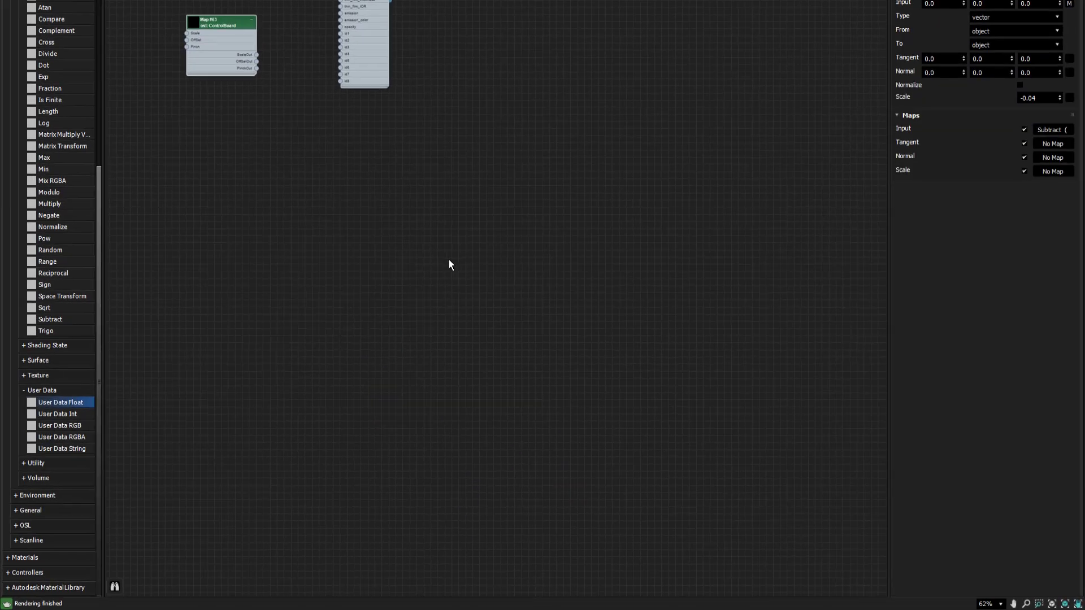
Move the Map #63 ControlBoard OSL node beneath the Multiply and Subtract nodes near the graph's start.
middle_drag(281, 140, 705, 339)
drag(641, 220, 441, 89)
middle_drag(441, 89, 795, 327)
drag(807, 329, 211, 105)
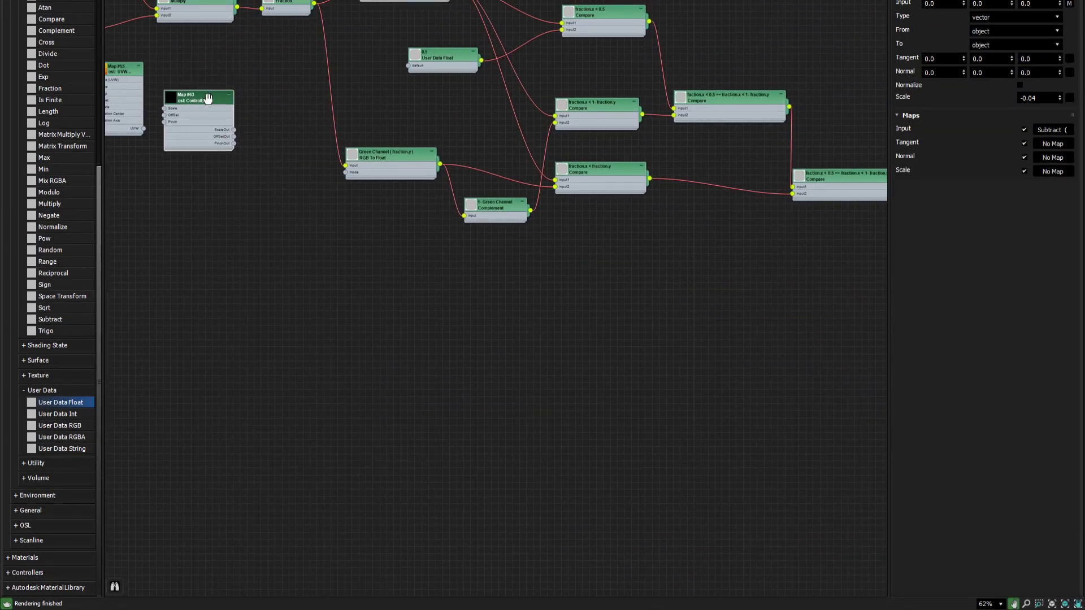
middle_drag(210, 105, 686, 278)
drag(686, 278, 434, 264)
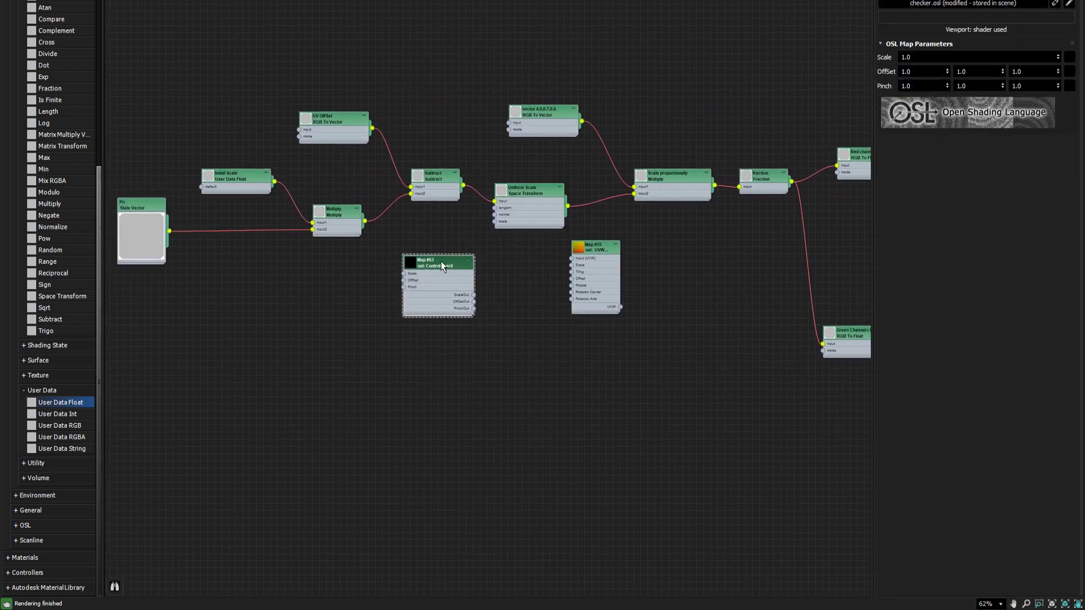
Open the OSL source code of the Map #63 ControlBoard node for editing.
scroll(469, 322, up, 10)
drag(465, 223, 537, 223)
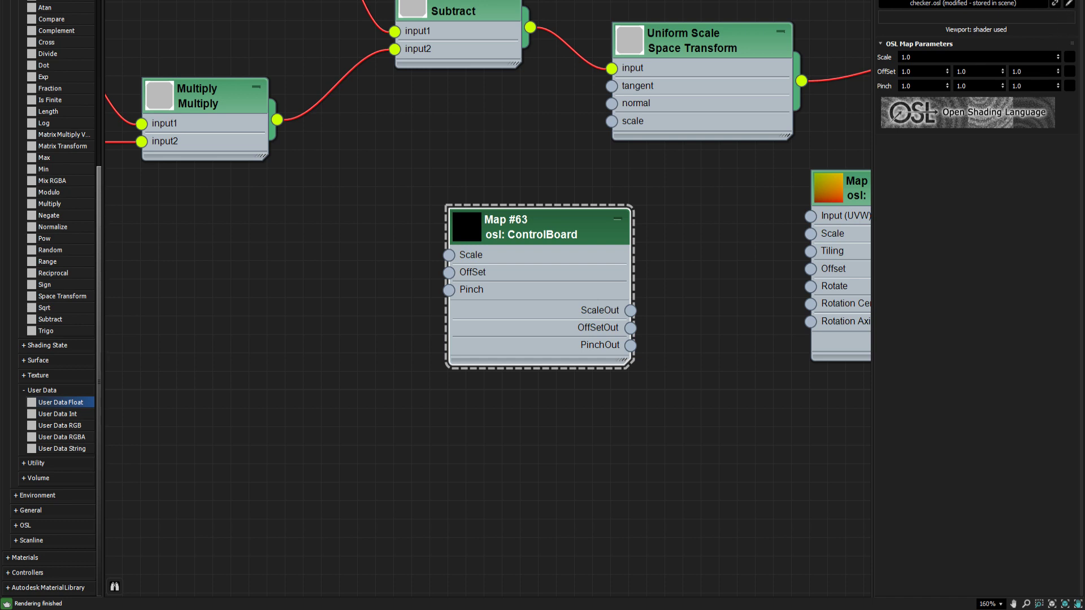
click(1068, 4)
drag(298, 147, 337, 134)
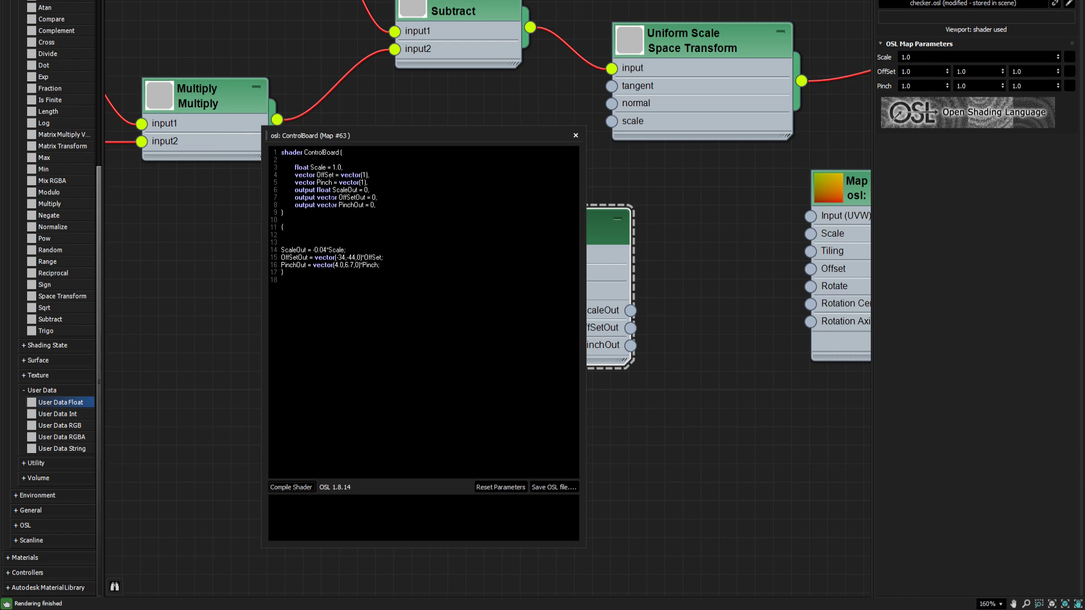
Set the OffSet default to vector(1.0,1.0,1.0) in the ControlBoard shader code and compile it.
drag(303, 152, 244, 148)
double_click(321, 152)
click(339, 152)
drag(294, 167, 321, 167)
mouse_move(343, 167)
mouse_down()
mouse_move(310, 175)
mouse_move(358, 175)
mouse_up()
click(363, 175)
text(.0,1.0,,1.0)
click(291, 488)
Review the output declarations for ScaleOut, OffSetOut and PinchOut in the shader code.
drag(295, 190, 329, 190)
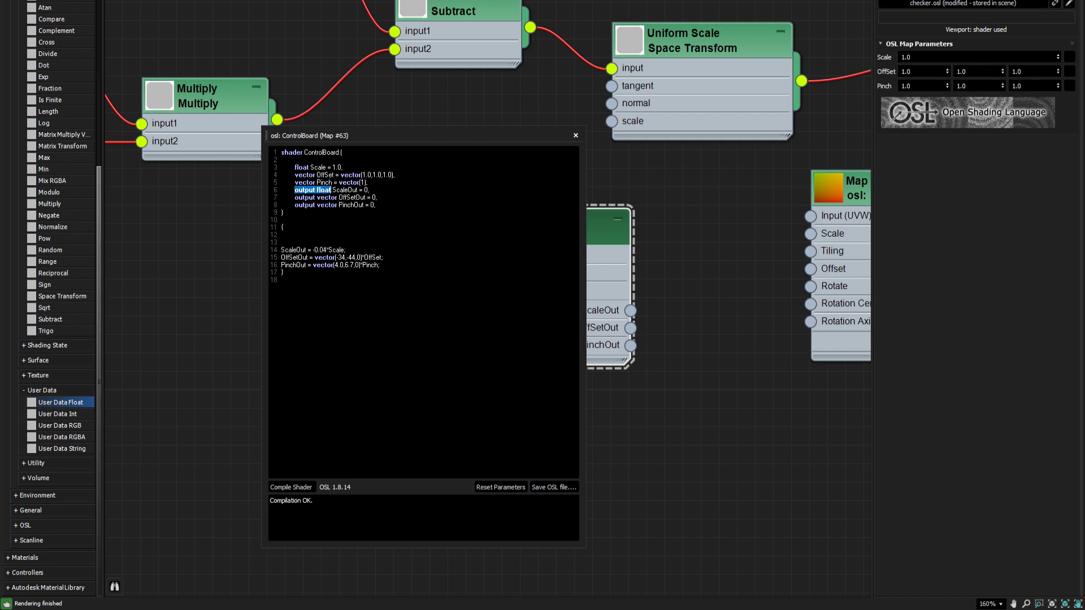
drag(294, 198, 336, 204)
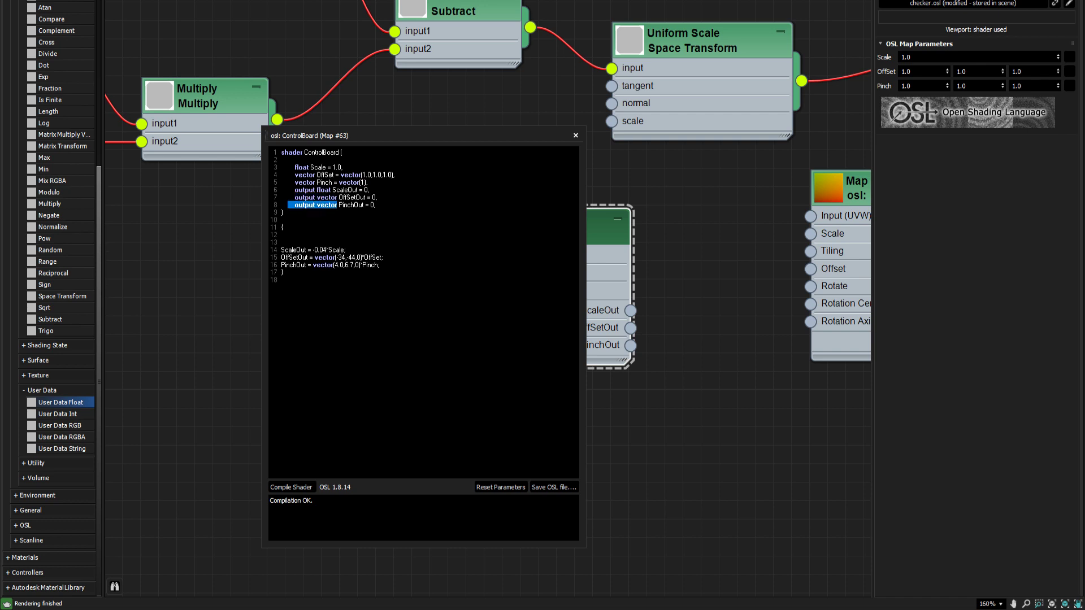
click(346, 198)
drag(343, 205, 364, 204)
key(Escape)
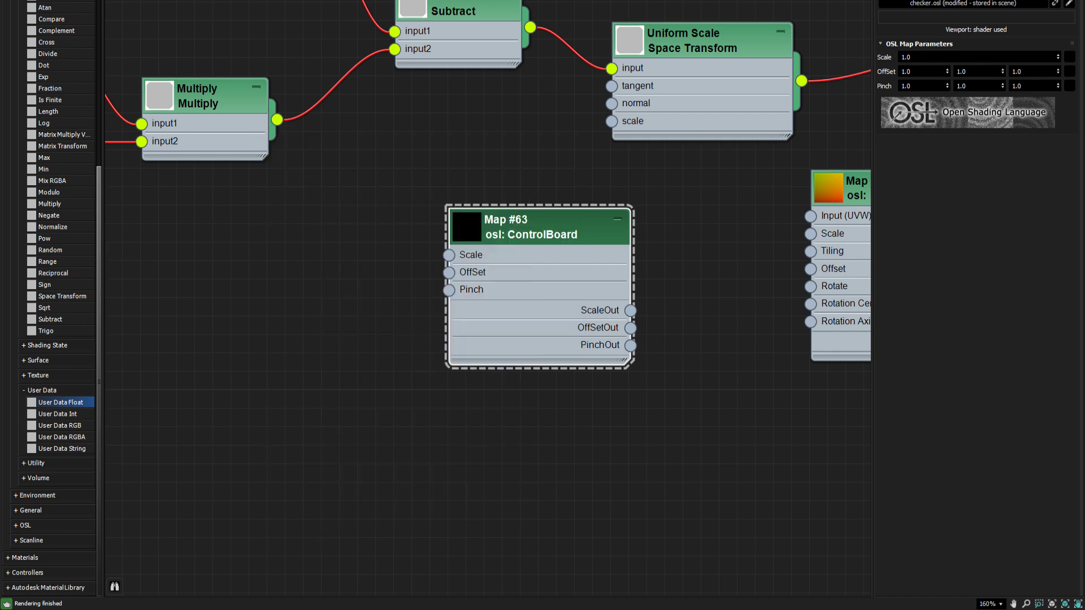
Detach the Map #63 parameters into a floating window and shrink the Slate Material Editor from full screen.
drag(936, 18, 750, 310)
drag(944, 0, 950, 0)
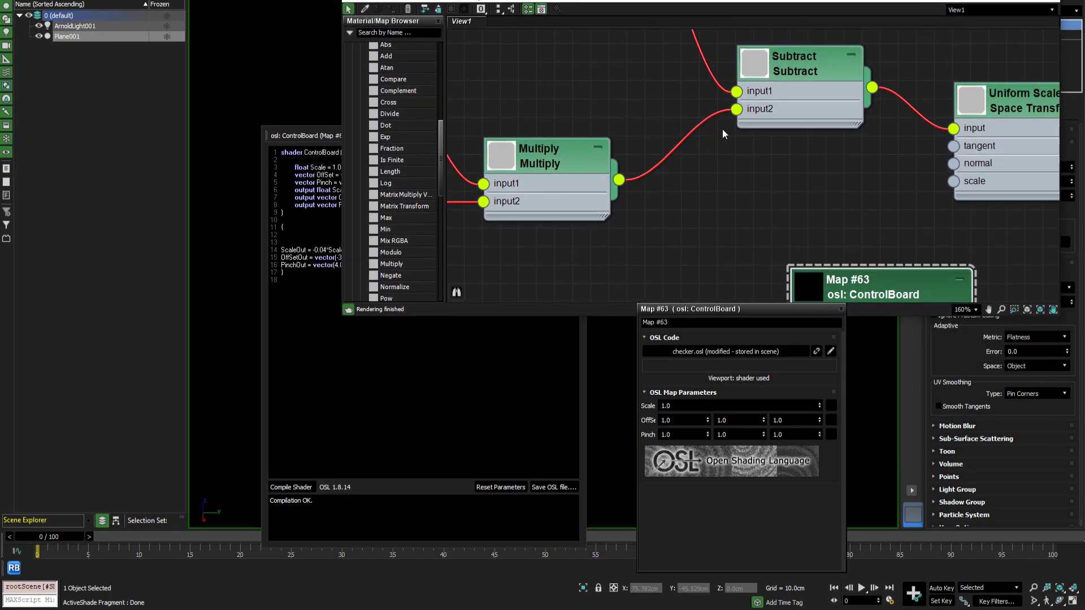
scroll(722, 121, down, 2)
middle_drag(719, 225, 732, 112)
Arrange the shader code window, a narrower Slate Material Editor and the floating parameters side by side, clear of the rendered pattern.
drag(300, 137, 265, 115)
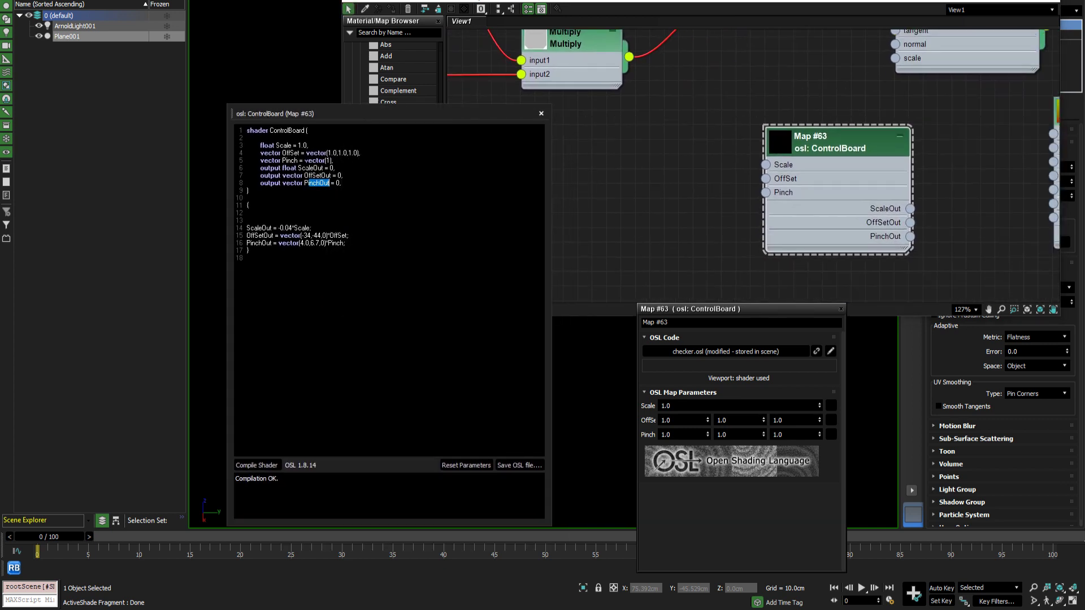
drag(678, 406, 615, 424)
click(396, 339)
drag(474, 113, 445, 112)
drag(341, 44, 536, 45)
drag(390, 111, 393, 92)
mouse_move(668, 309)
mouse_down()
mouse_move(684, 312)
mouse_move(676, 320)
mouse_up()
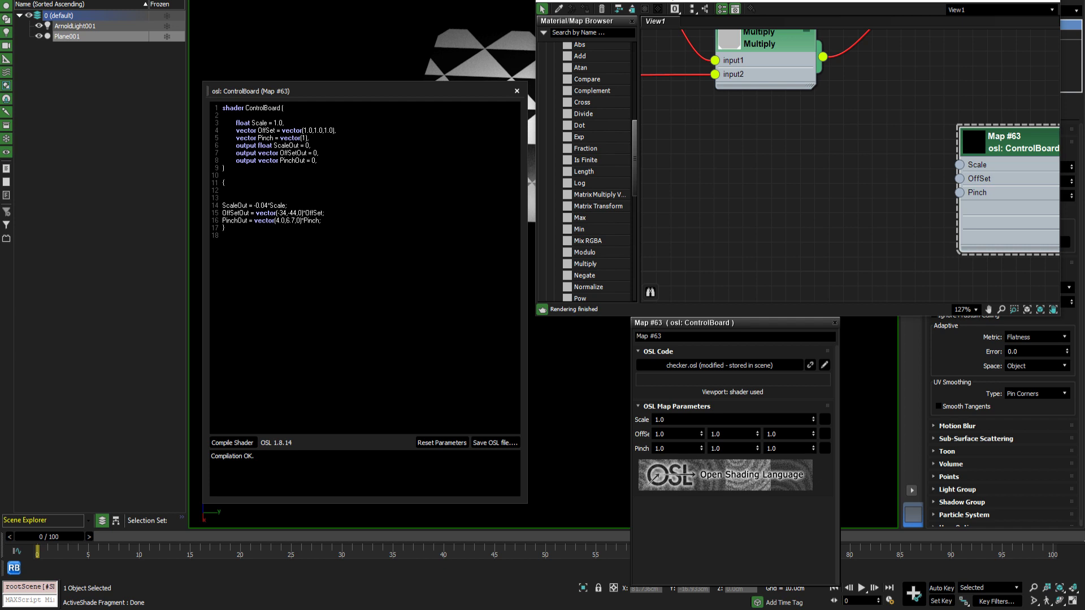
Check the ScaleOut line in the code, and view the UV OffSet node's input values in the graph.
drag(226, 206, 241, 206)
scroll(741, 175, down, 6)
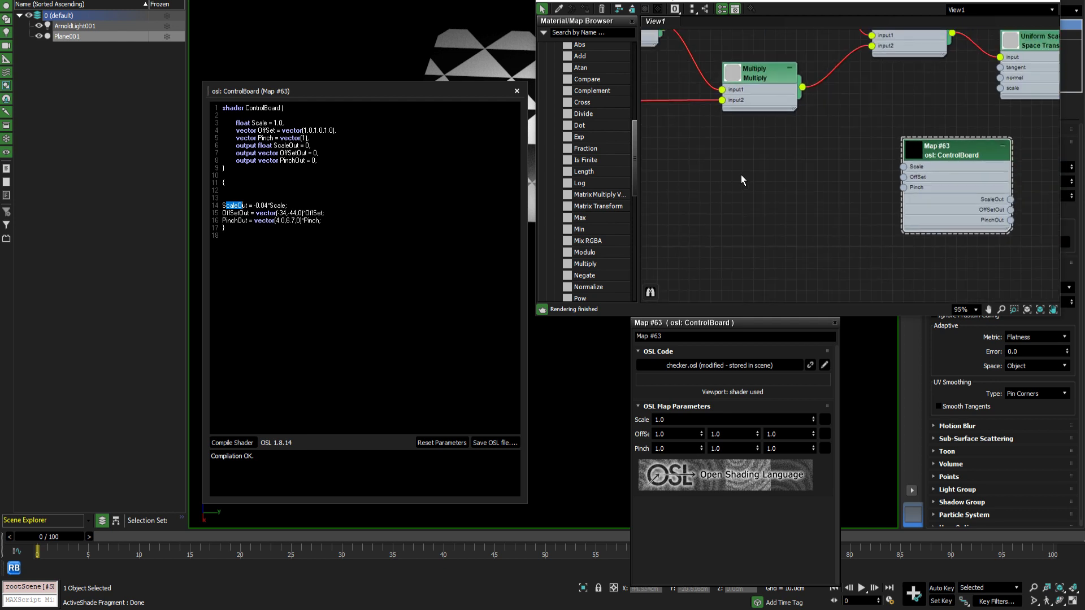
middle_drag(784, 150, 822, 224)
scroll(796, 161, up, 3)
double_click(829, 121)
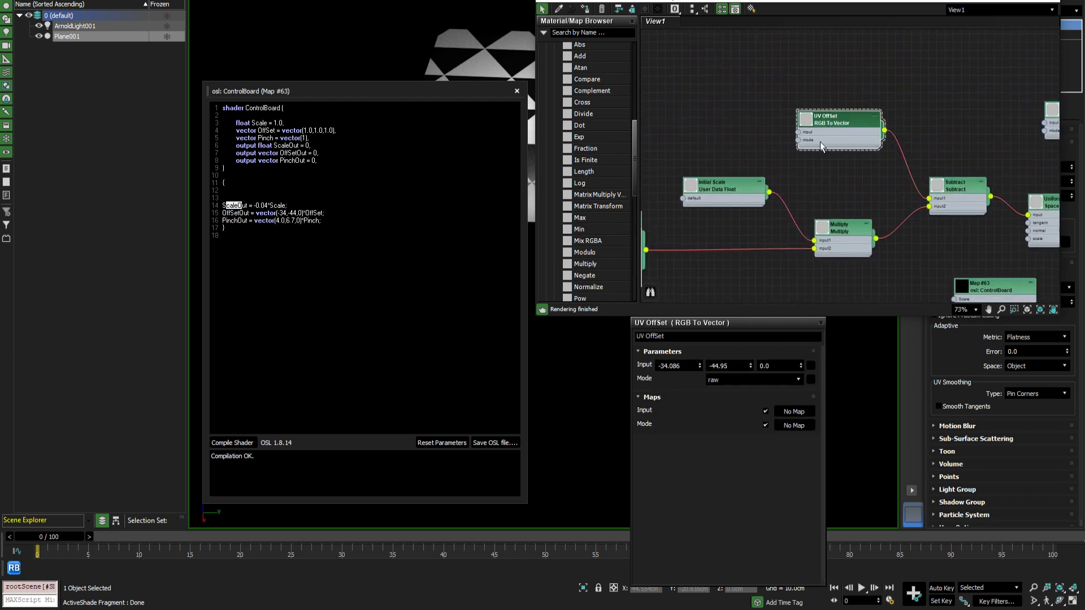
middle_drag(885, 178, 865, 147)
scroll(805, 160, down, 3)
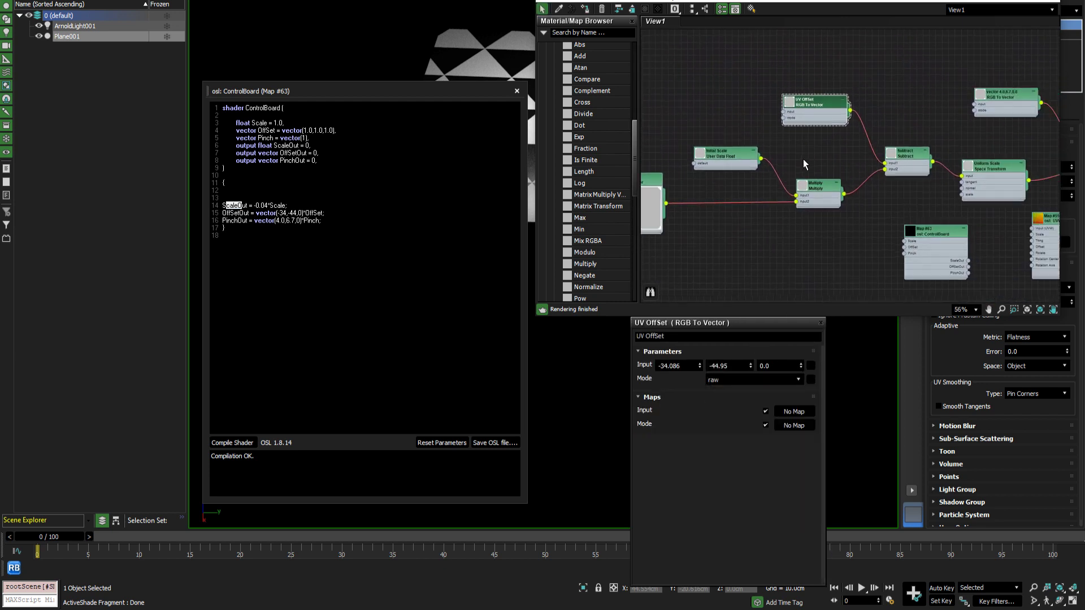
Follow the graph past the Scale proportionally node and view the vector 4.0,6.7,0.0 node's parameters.
middle_drag(905, 202, 751, 152)
middle_drag(916, 137, 905, 145)
scroll(758, 159, up, 3)
middle_drag(989, 197, 877, 186)
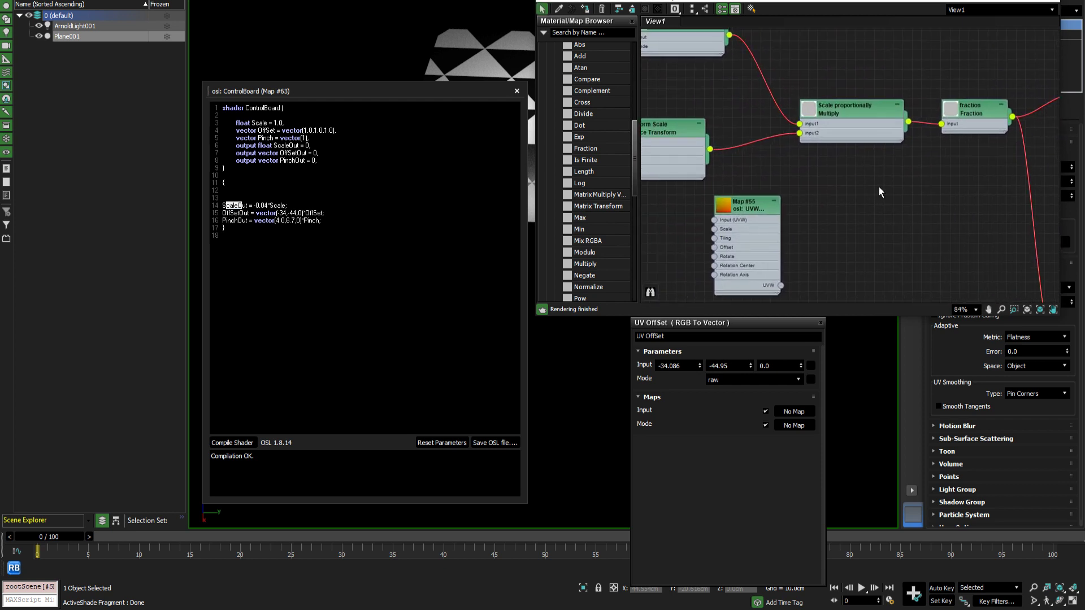
scroll(862, 214, down, 5)
scroll(794, 184, up, 1)
middle_drag(788, 180, 824, 205)
scroll(781, 134, up, 3)
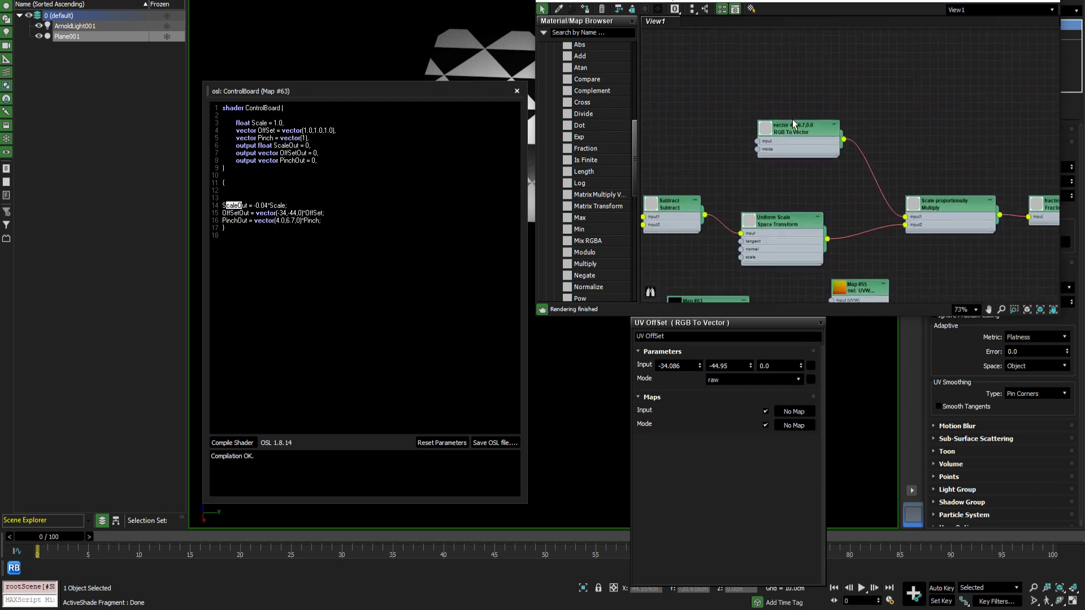
double_click(793, 125)
Examine the node chain between Main Vector and Fraction, including the offset, uniform scale and vector inputs the ControlBoard should drive.
middle_drag(756, 178, 921, 160)
scroll(920, 160, down, 4)
middle_drag(802, 181, 788, 154)
scroll(816, 116, up, 4)
scroll(816, 117, down, 3)
scroll(976, 143, up, 4)
middle_drag(977, 142, 859, 114)
scroll(860, 102, up, 1)
scroll(860, 102, down, 2)
middle_drag(856, 162, 879, 166)
scroll(879, 167, down, 4)
middle_drag(795, 151, 908, 162)
scroll(785, 142, up, 4)
scroll(784, 142, down, 4)
middle_drag(799, 174, 804, 140)
scroll(793, 133, up, 1)
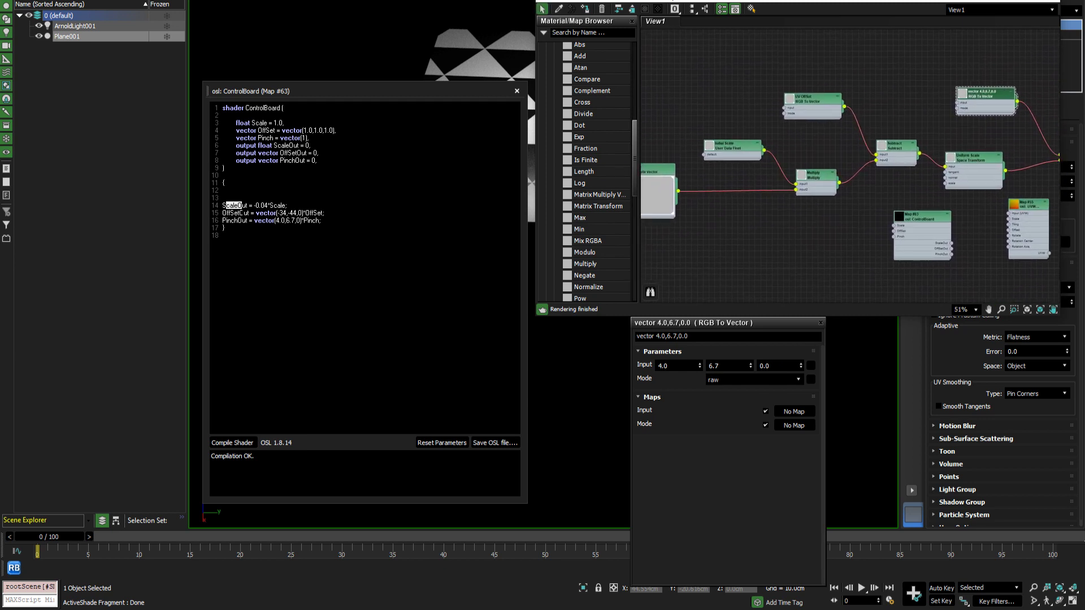
Review the ControlBoard's input and output declarations and the ScaleOut formula in the shader code.
click(252, 205)
drag(236, 123, 318, 161)
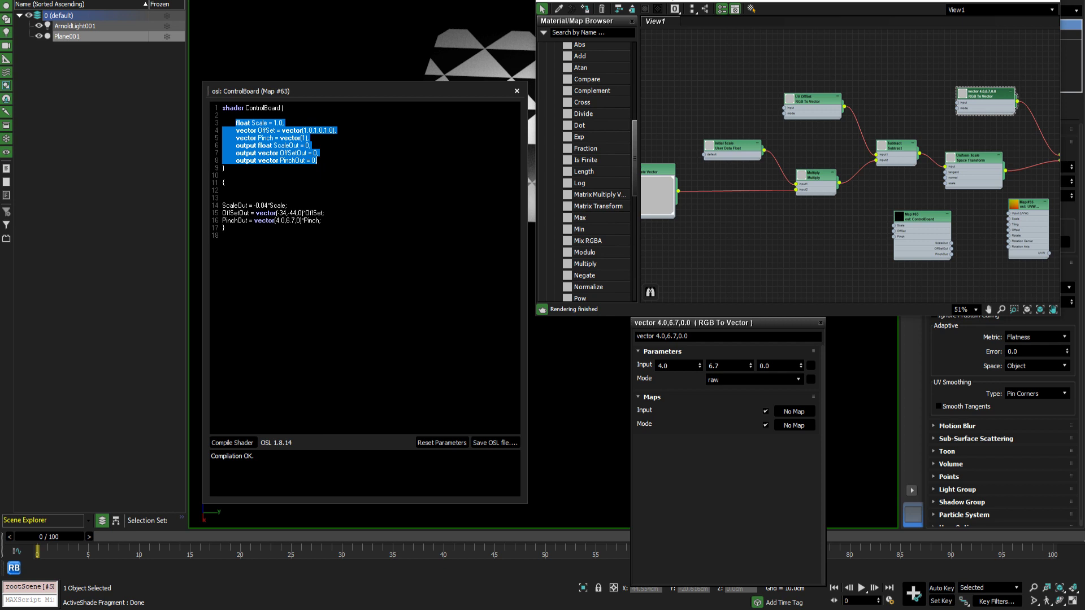
click(278, 205)
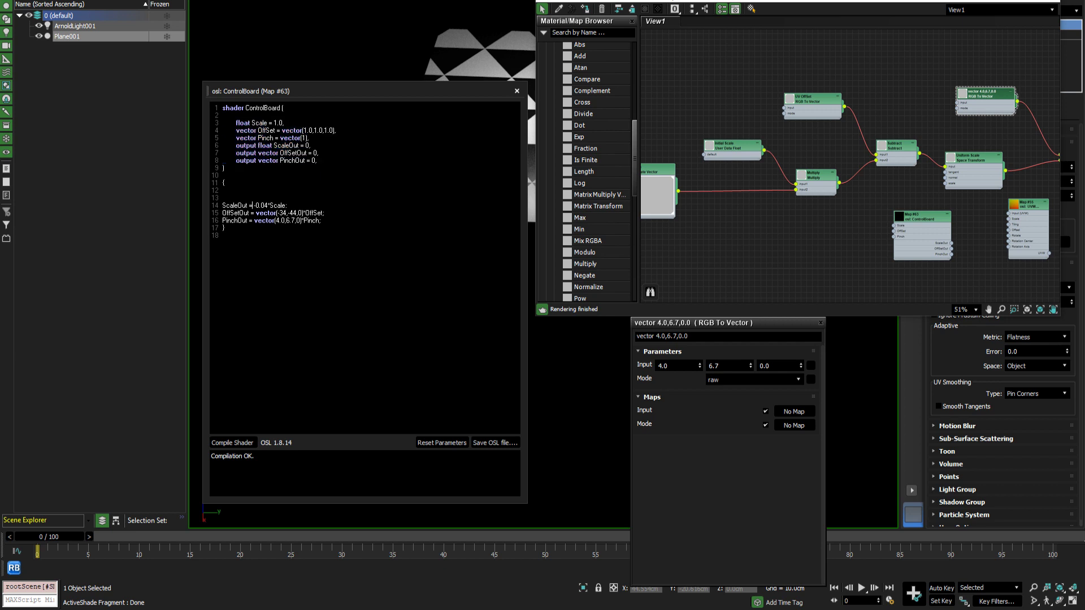
drag(285, 205, 265, 206)
click(265, 206)
Copy the Uniform Scale node's Scale value of -0.04 into the ScaleOut formula as the multiplier of Scale.
scroll(836, 172, up, 3)
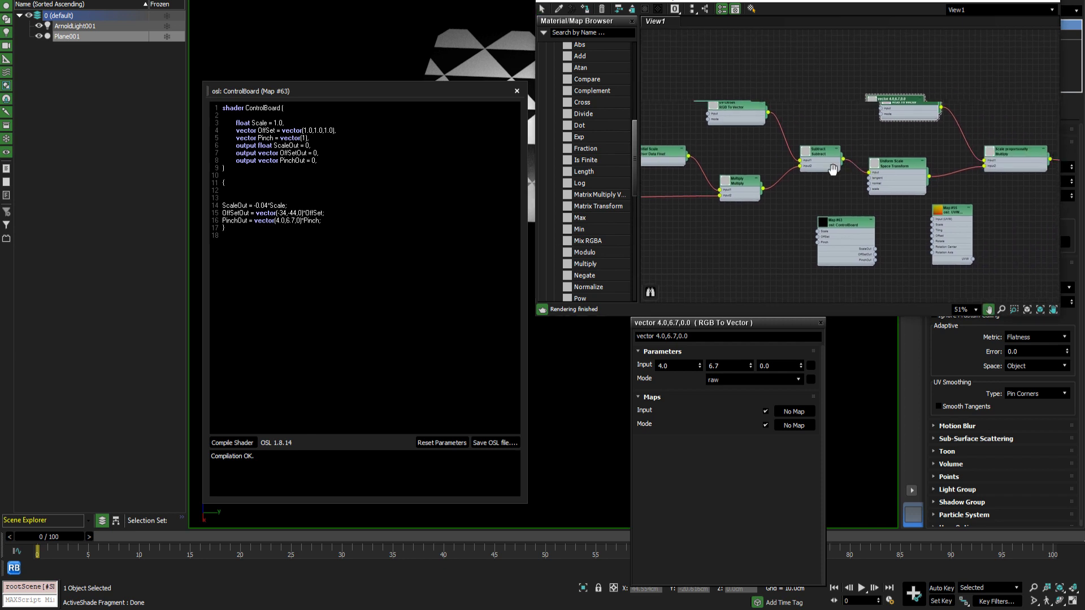
scroll(836, 172, up, 3)
click(880, 168)
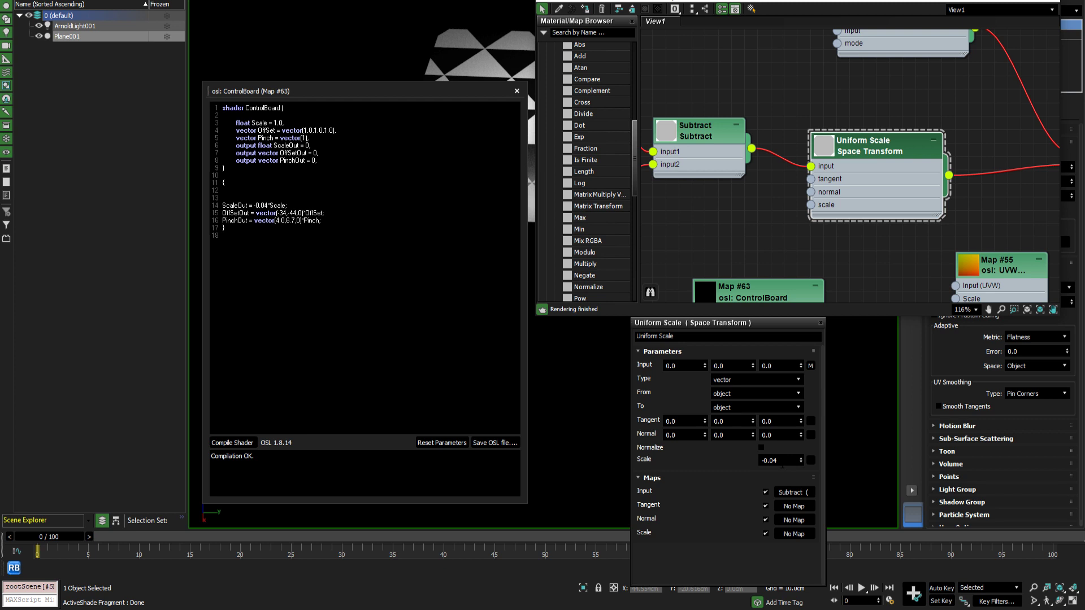
double_click(781, 463)
key(ctrl+c)
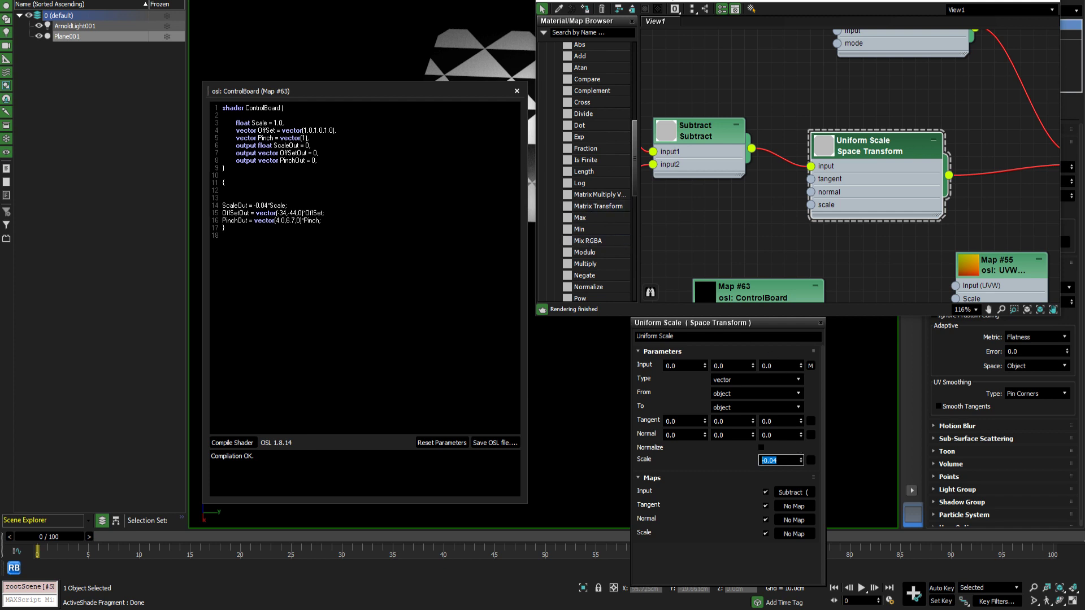
drag(268, 205, 254, 205)
key(ctrl+v)
drag(287, 205, 273, 205)
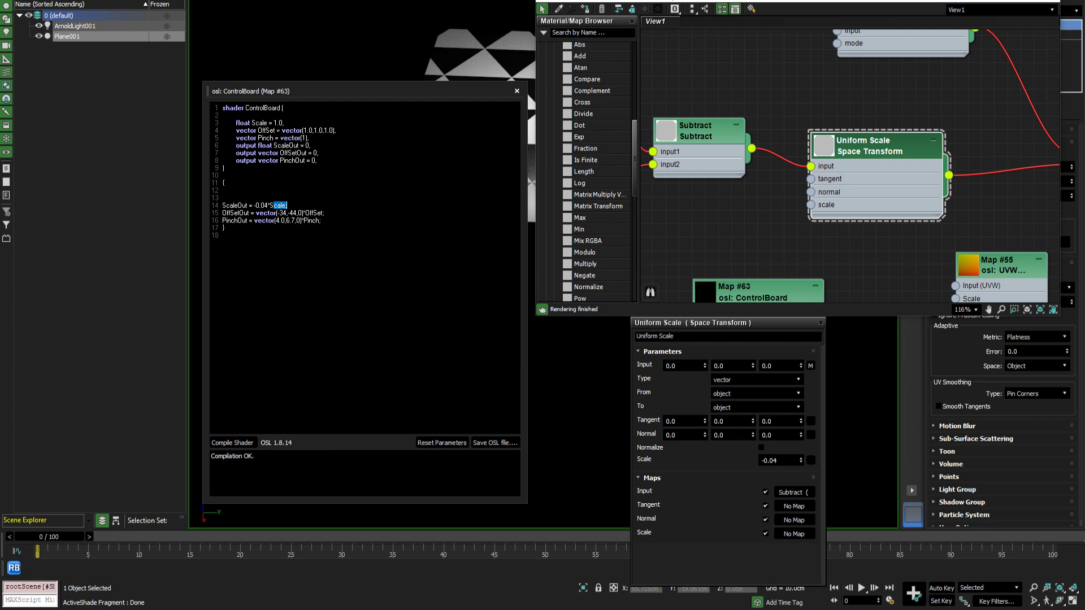
drag(283, 123, 274, 123)
drag(270, 205, 253, 205)
Move the Map #63 ControlBoard node beneath Subtract and connect its ScaleOut to the Uniform Scale node's scale input.
scroll(783, 129, down, 2)
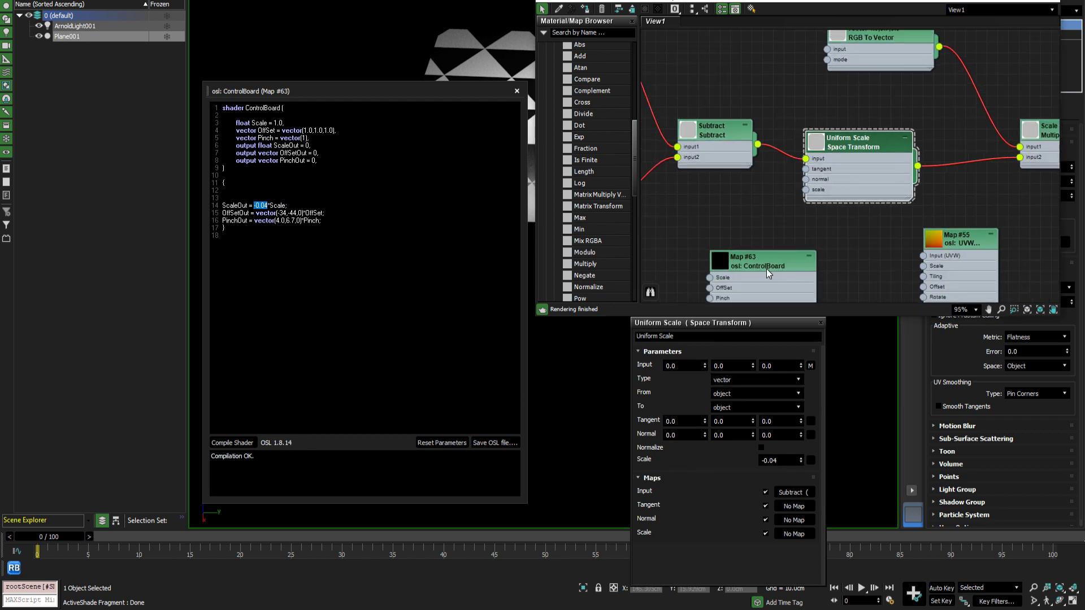
drag(765, 266, 729, 207)
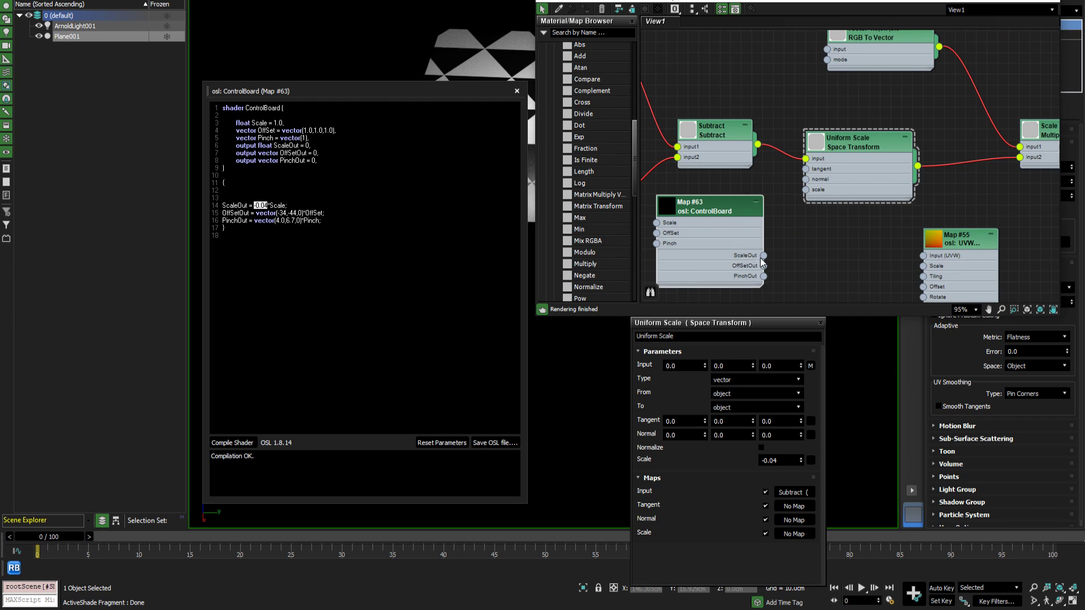
drag(763, 256, 806, 190)
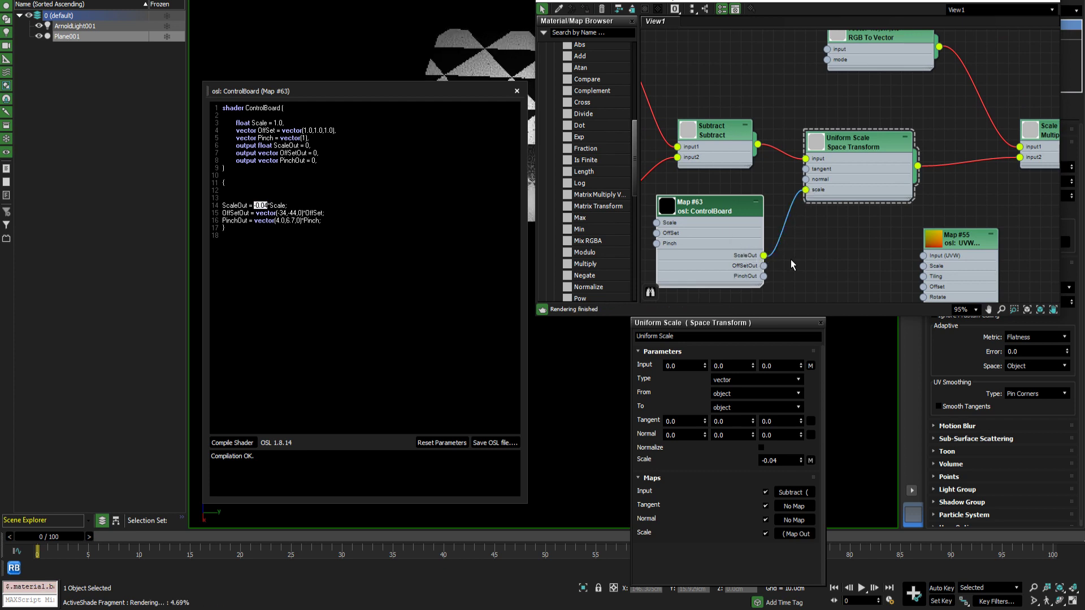
Show the Map #63 ControlBoard parameters and shift the Slate Material Editor to uncover more of the render.
drag(713, 209, 717, 206)
click(717, 204)
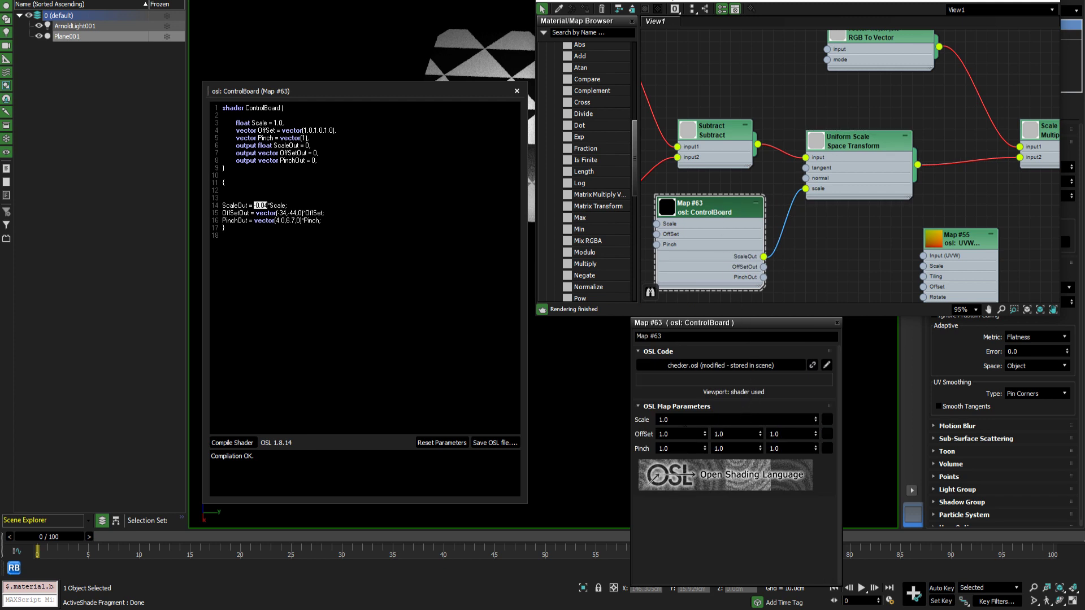
drag(670, 419, 578, 444)
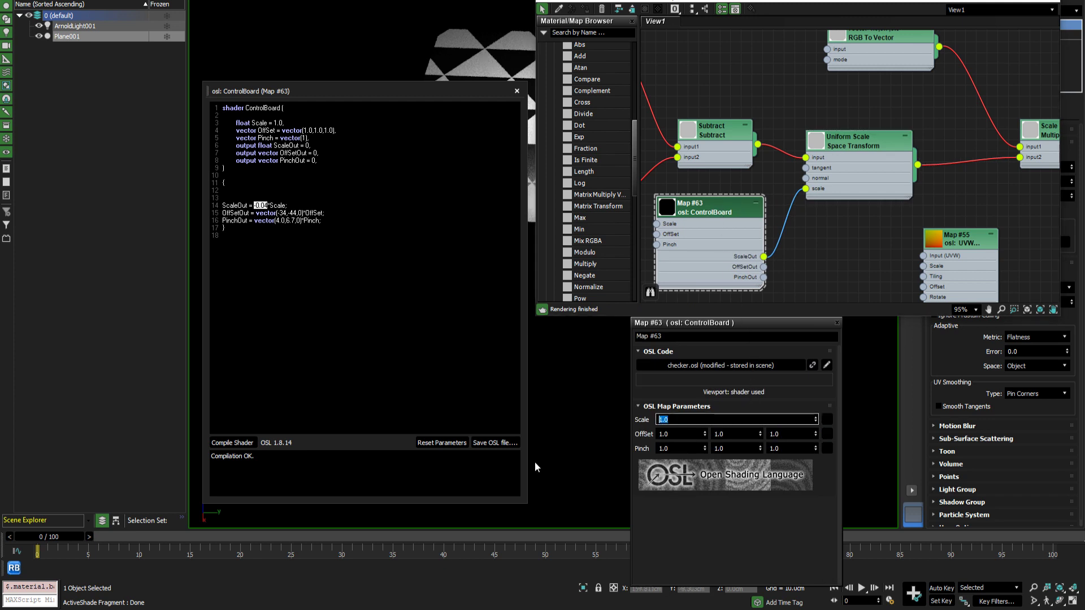
drag(710, 2, 763, 0)
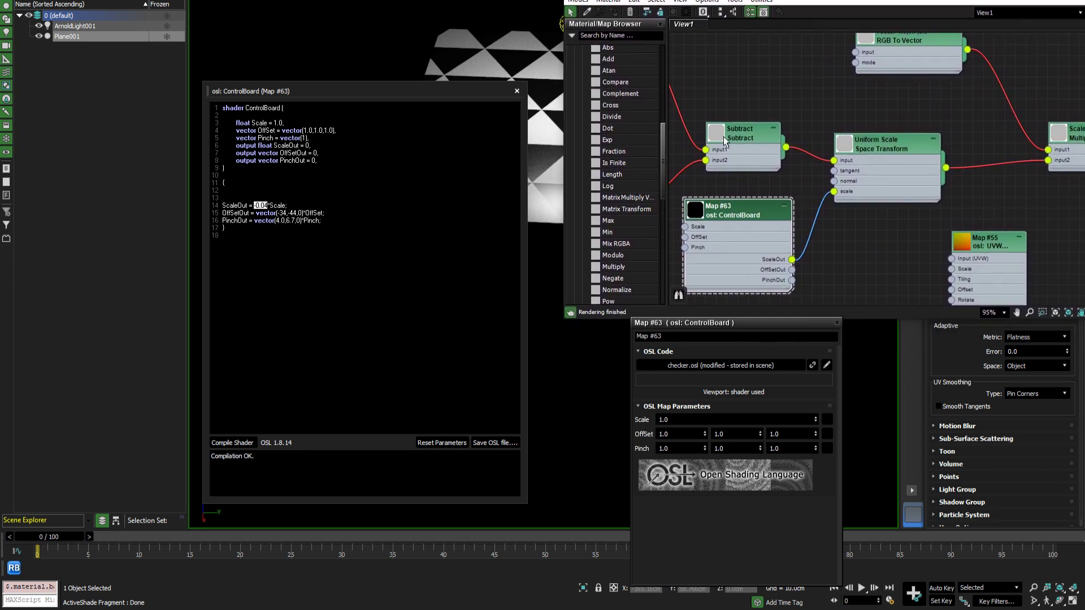
Try copying the Uniform Scale node's Scale value over the ScaleOut multiplier again, and undo the code edits.
click(887, 148)
click(777, 461)
key(ctrl+c)
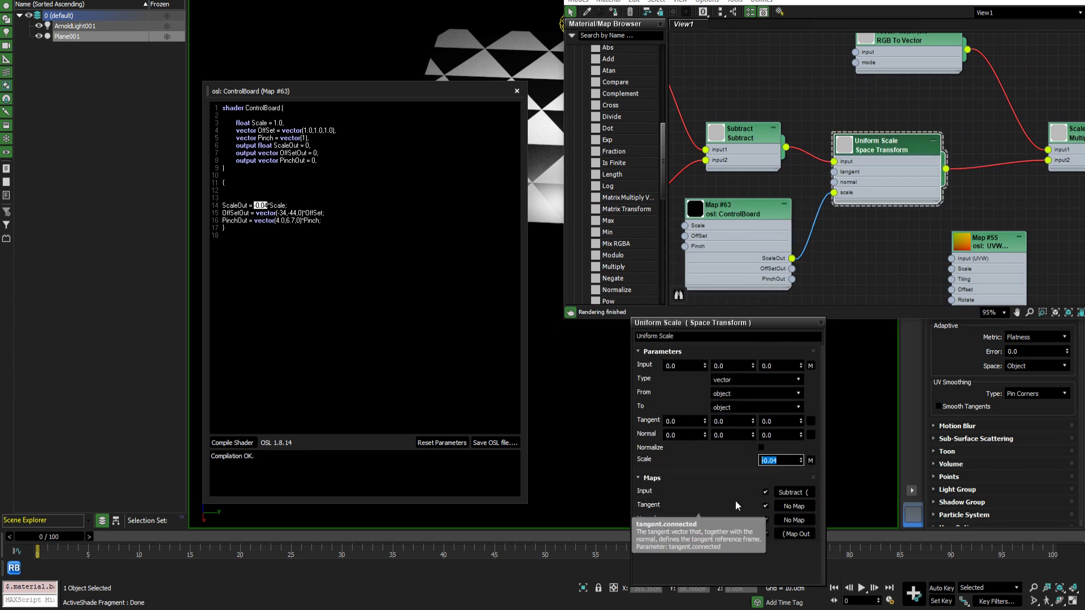
click(745, 213)
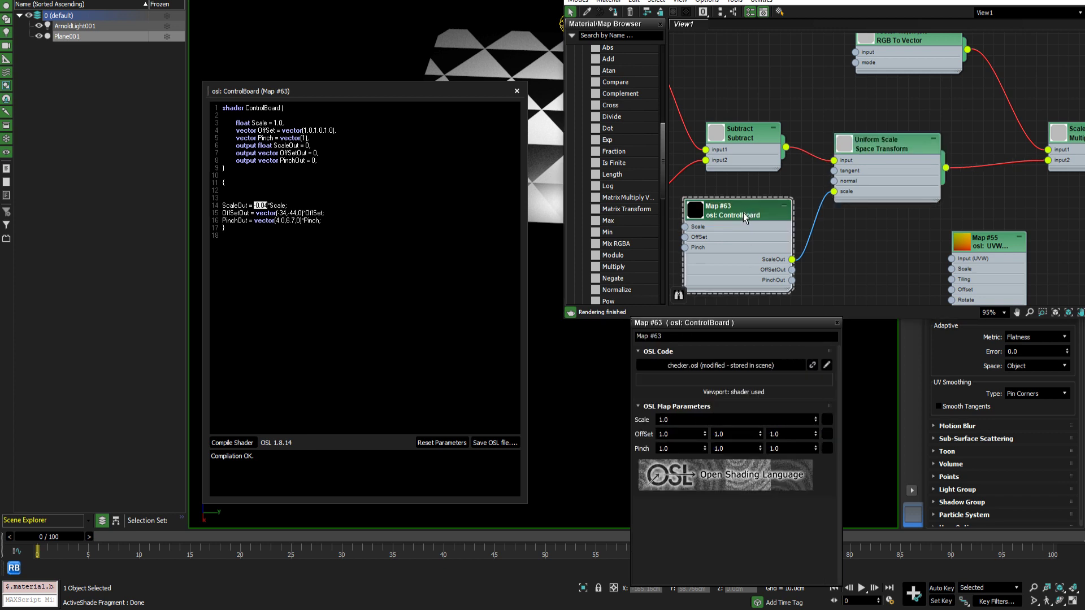
key(ctrl+v)
key(shift+Left)
key(shift+Left)
key(shift+Left)
key(shift+Left)
key(shift+Left)
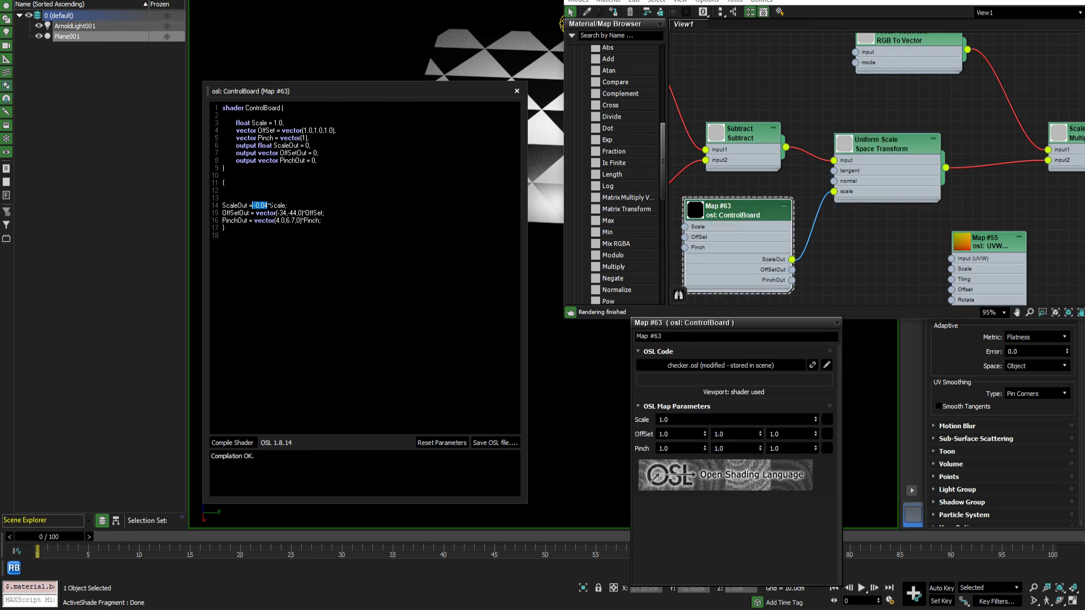
drag(263, 206, 281, 206)
key(ctrl+z)
key(ctrl+z)
Test the ControlBoard's Scale parameter by lowering it to 0.892, and reset it to 1.0.
click(683, 419)
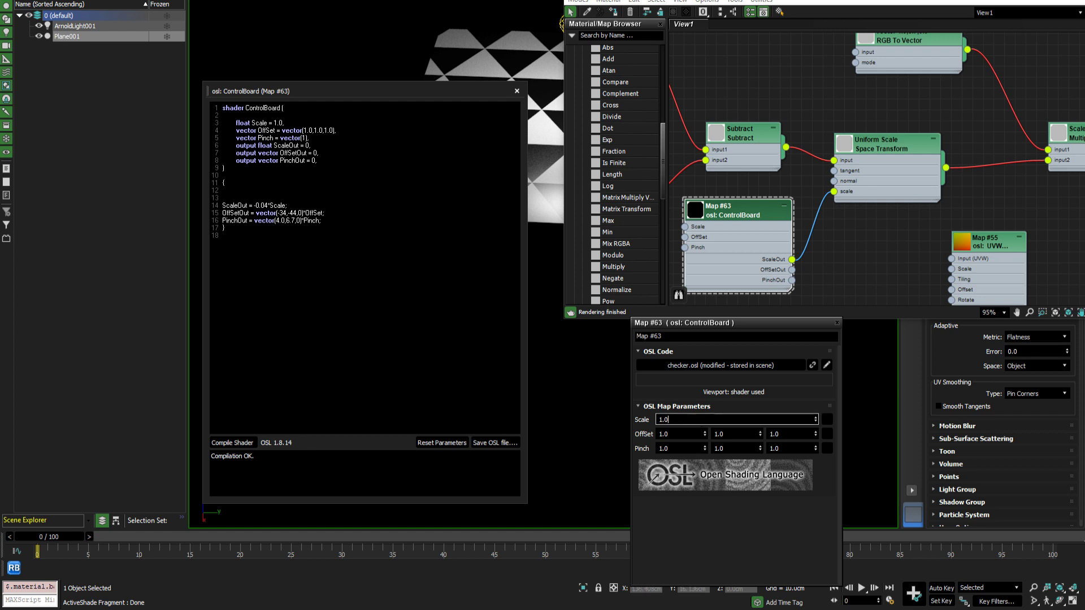
drag(672, 420, 658, 420)
mouse_move(816, 420)
mouse_down()
mouse_move(818, 391)
mouse_move(817, 418)
mouse_up()
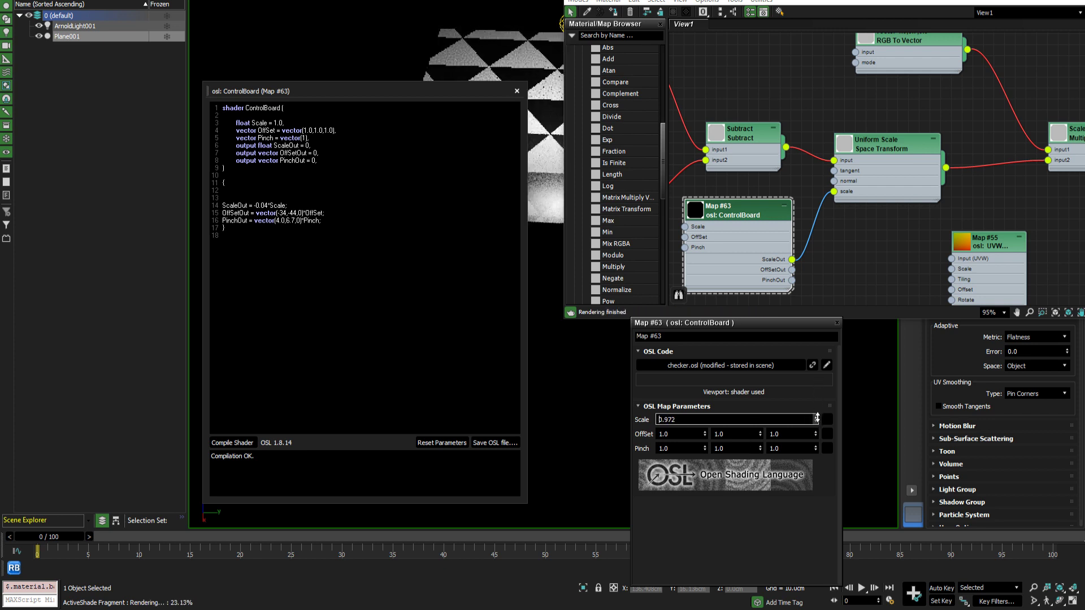
drag(817, 418, 822, 421)
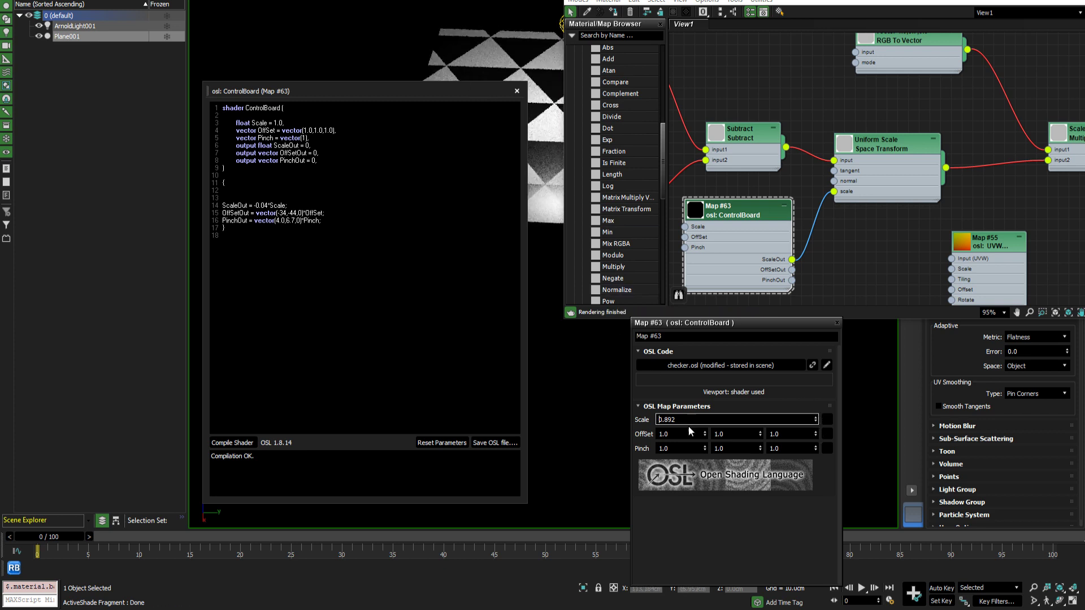
drag(683, 420, 641, 419)
text(1)
key(Return)
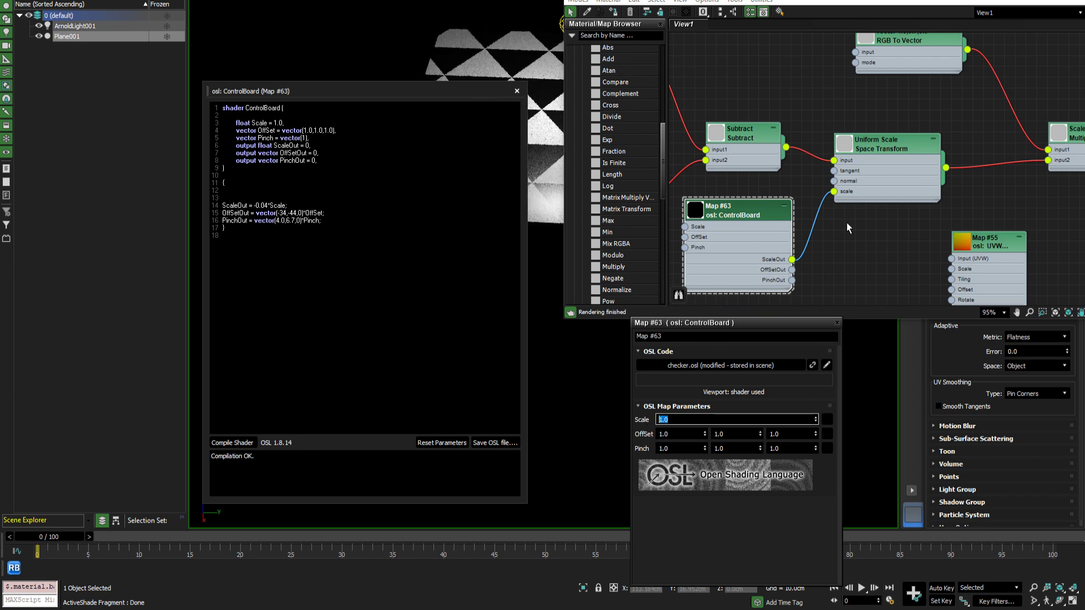
Move the Map #63 ControlBoard node beside the UV OffSet node, above the Initial Scale node.
scroll(856, 236, down, 6)
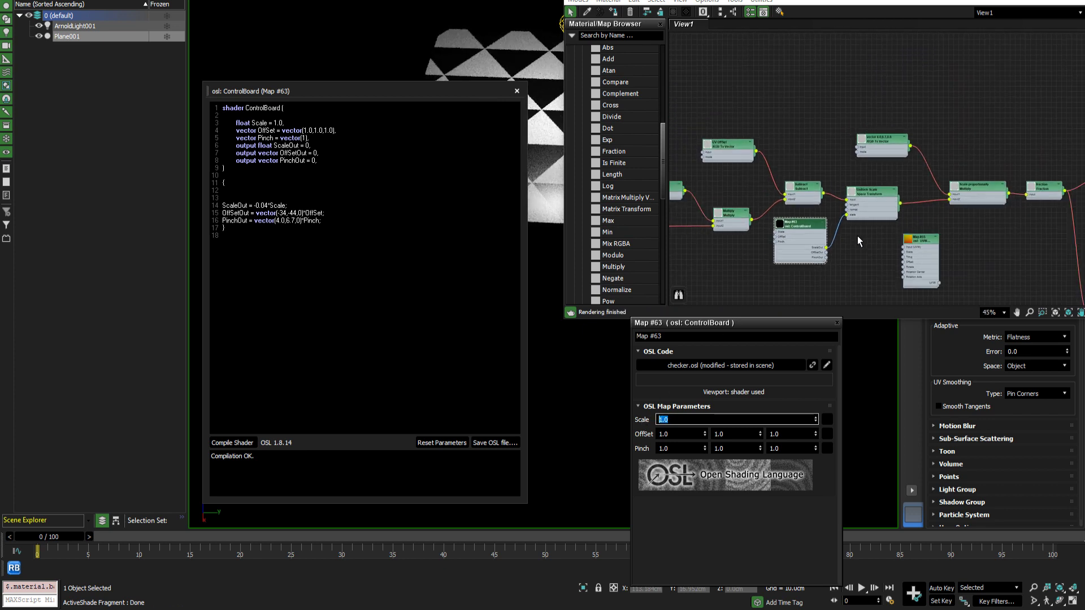
middle_drag(857, 235, 880, 238)
drag(829, 226, 695, 131)
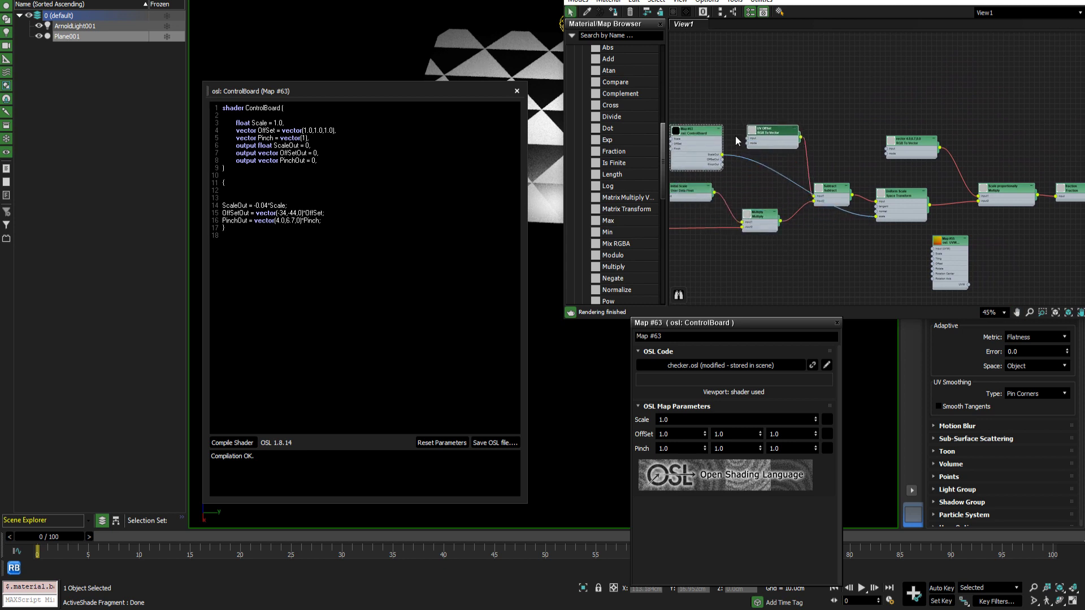
Show the UV OffSet node's three Input values.
scroll(754, 145, up, 4)
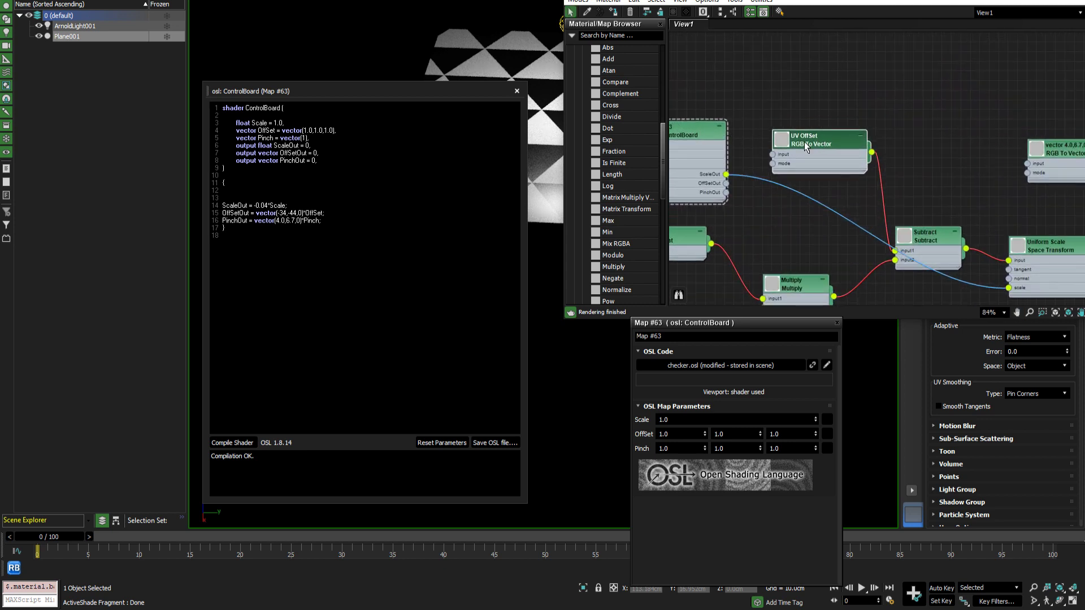
drag(814, 141, 806, 134)
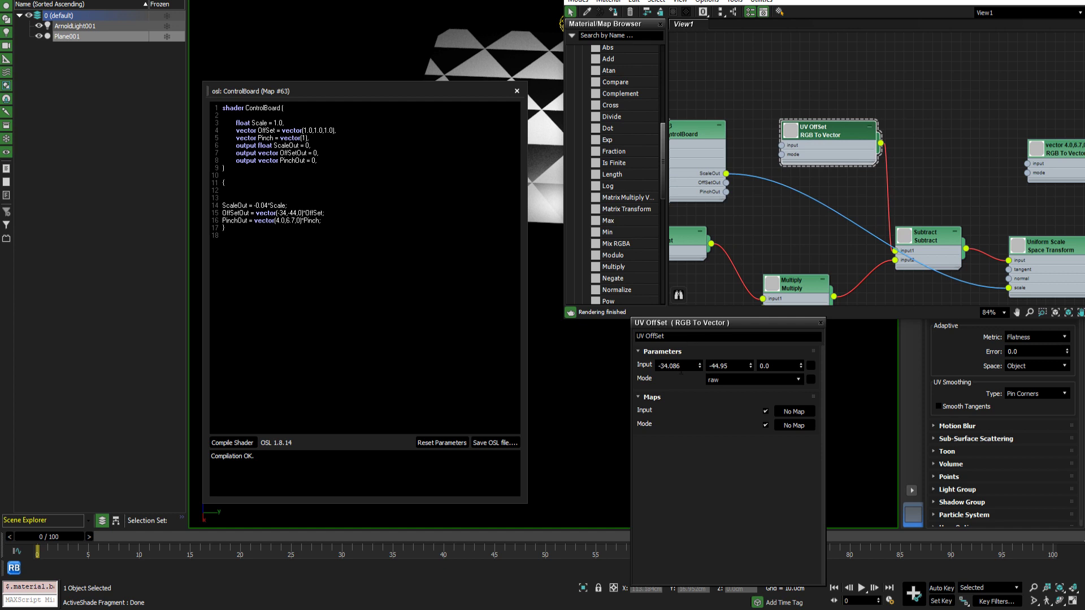
drag(682, 366, 651, 369)
click(727, 366)
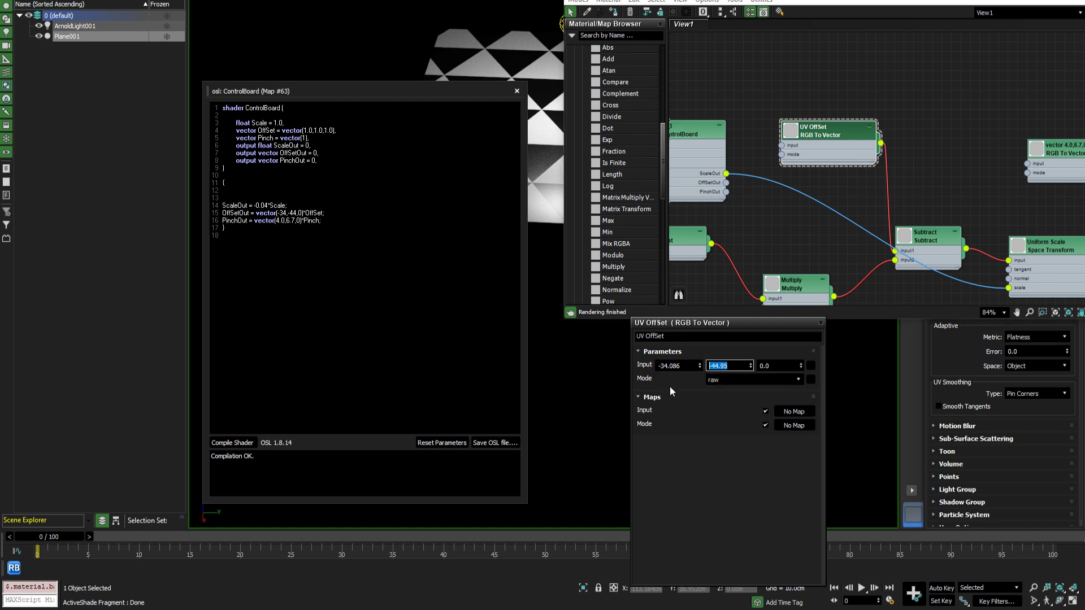
key(Tab)
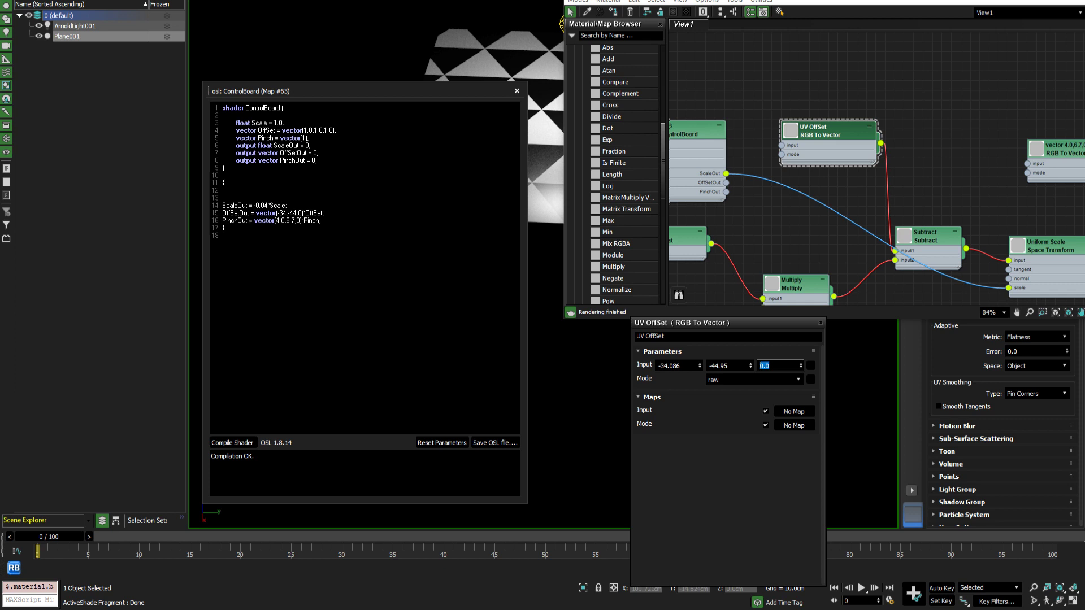
Space out the -34, -44 and 0 components in the OffSetOut line's vector and enlarge the code text.
double_click(235, 213)
drag(256, 213, 277, 213)
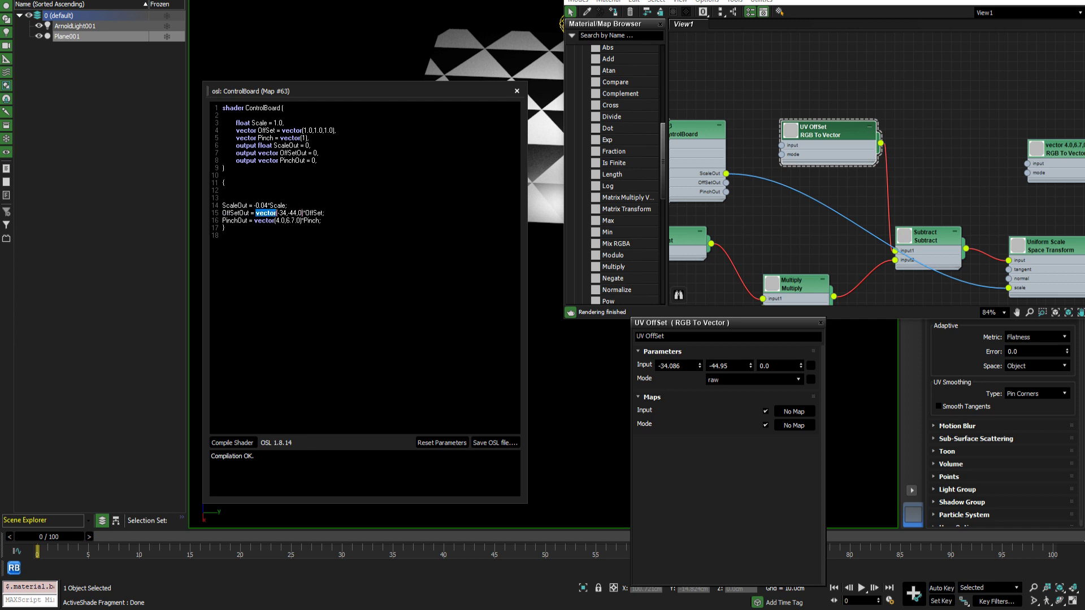
double_click(281, 213)
drag(296, 213, 289, 213)
click(286, 213)
click(278, 213)
click(293, 213)
ctrl+scroll(314, 197, up, 2)
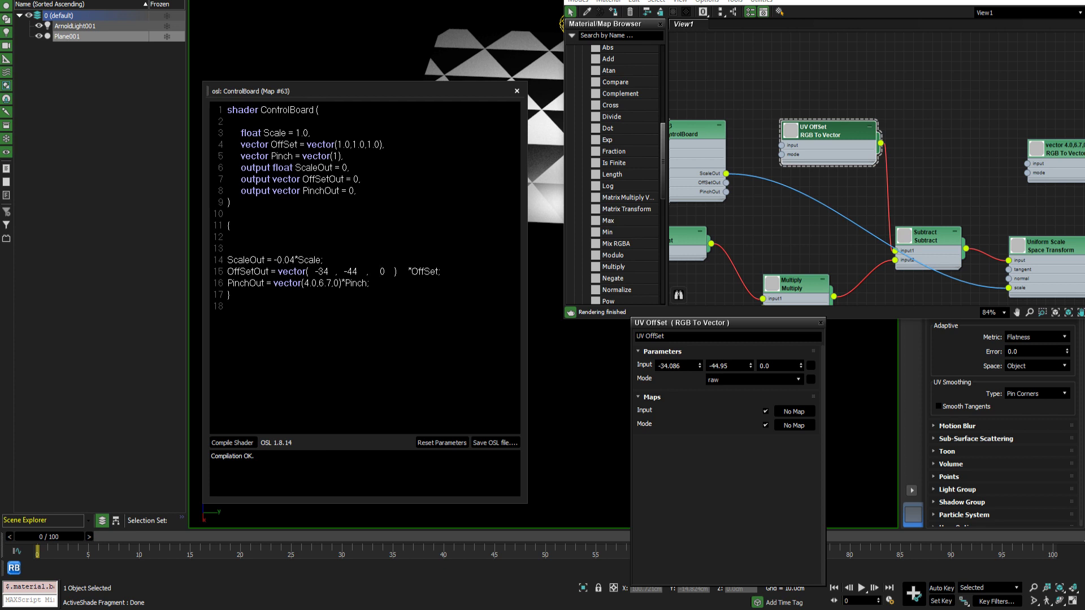
Add spacing between the multiplication sign and OffSet in the OffSetOut line.
key(Right)
key(Right)
key(Right)
key(Right)
key(Right)
key(Right)
key(Right)
key(Right)
key(Right)
Compare the OffSet parameter's default vector in the code with the UV OffSet node's Input values.
drag(299, 144, 269, 144)
drag(381, 145, 343, 145)
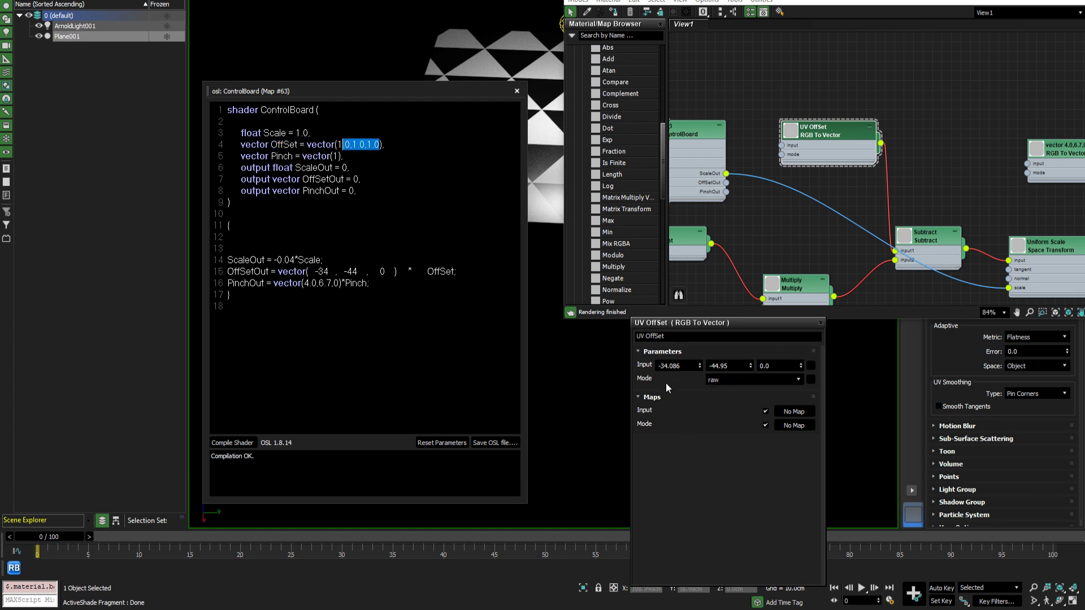
drag(682, 365, 627, 376)
key(Tab)
drag(733, 367, 650, 367)
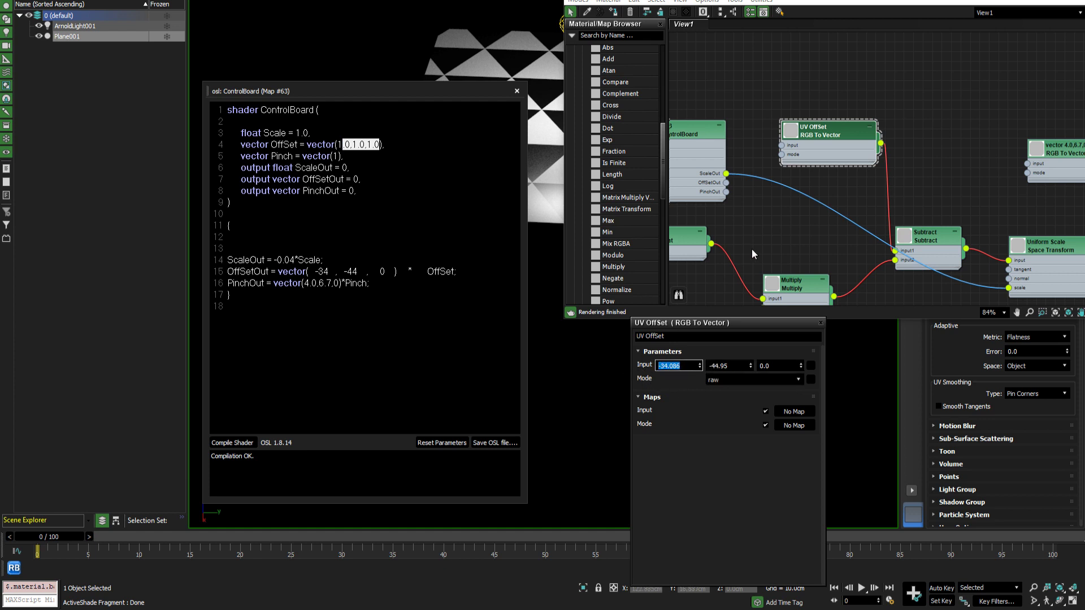
Show the Map #63 ControlBoard node's parameters and go through its three OffSet values.
scroll(787, 170, down, 6)
middle_drag(785, 171, 818, 210)
scroll(866, 183, up, 4)
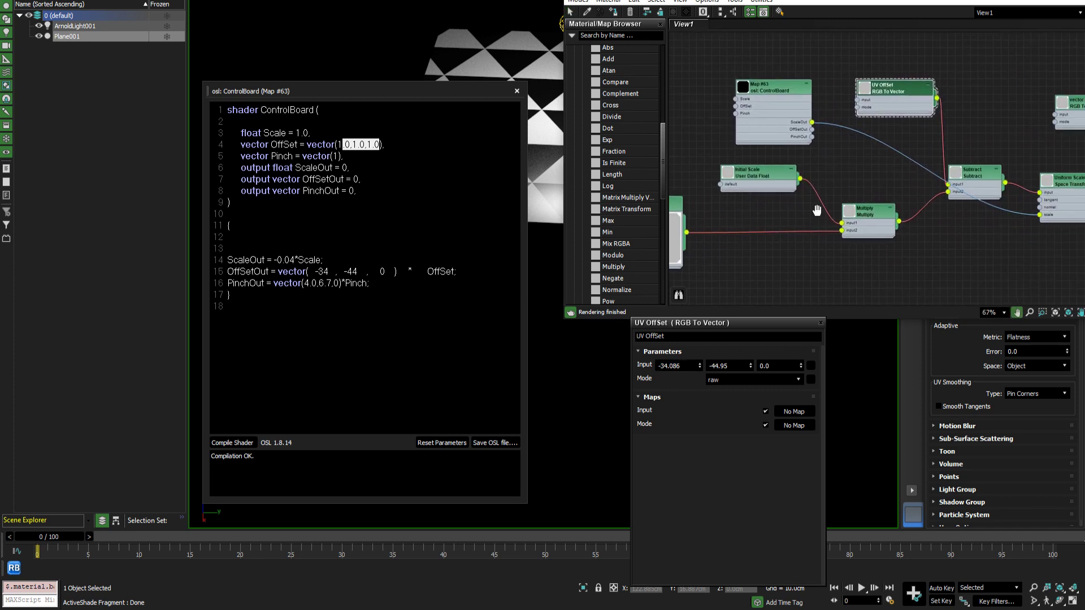
click(781, 88)
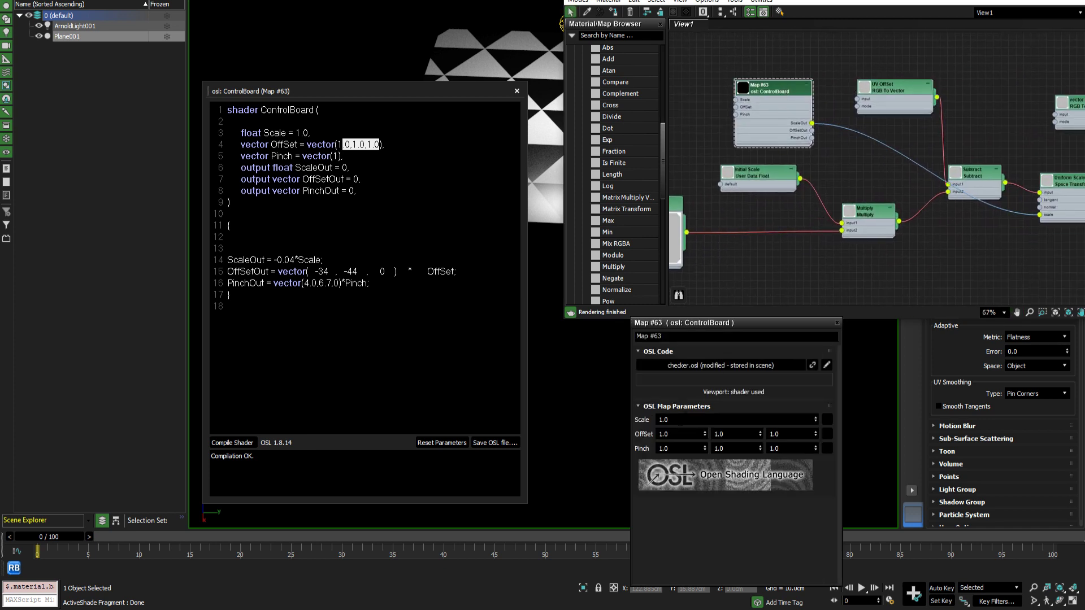
drag(677, 434, 650, 437)
drag(731, 434, 712, 434)
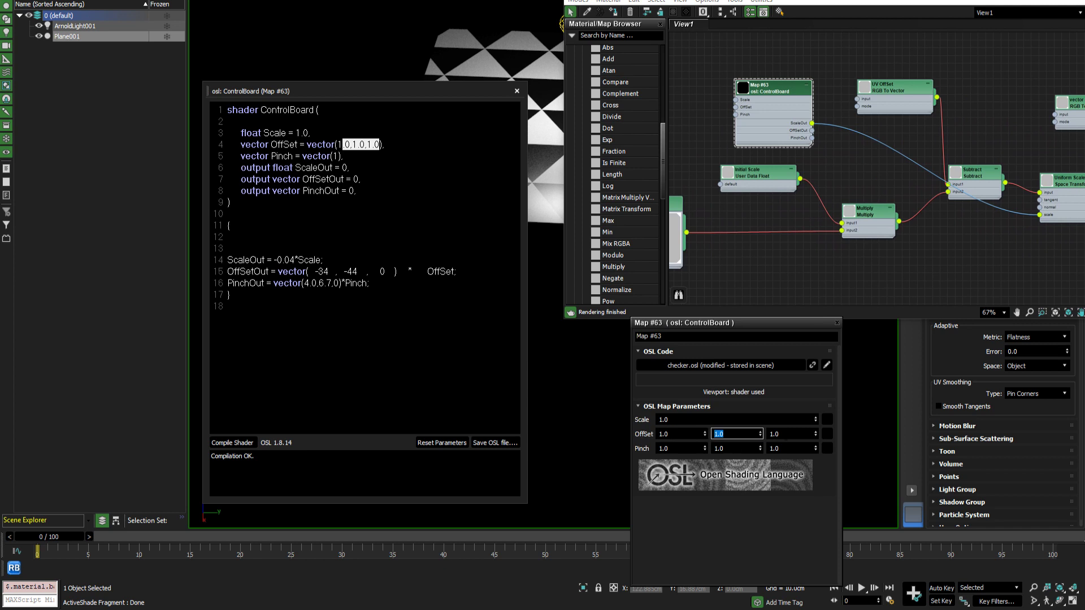
key(Tab)
key(Tab)
key(Tab)
key(Tab)
key(Tab)
key(Tab)
key(Tab)
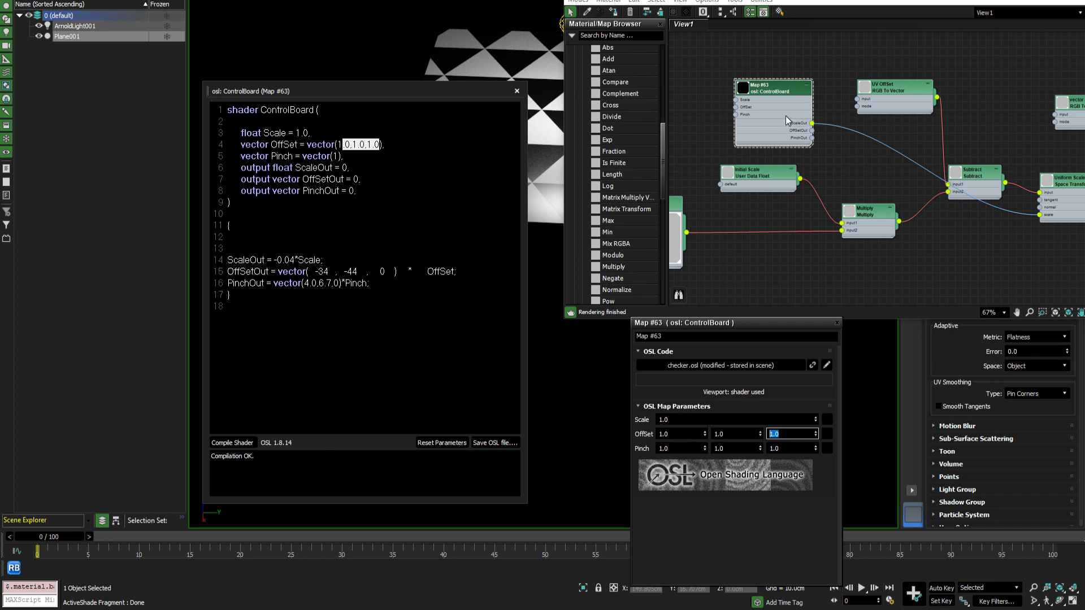
Connect the ControlBoard's OffSetOut output to the Subtract node's input1, replacing the UV OffSet connection.
scroll(772, 102, up, 3)
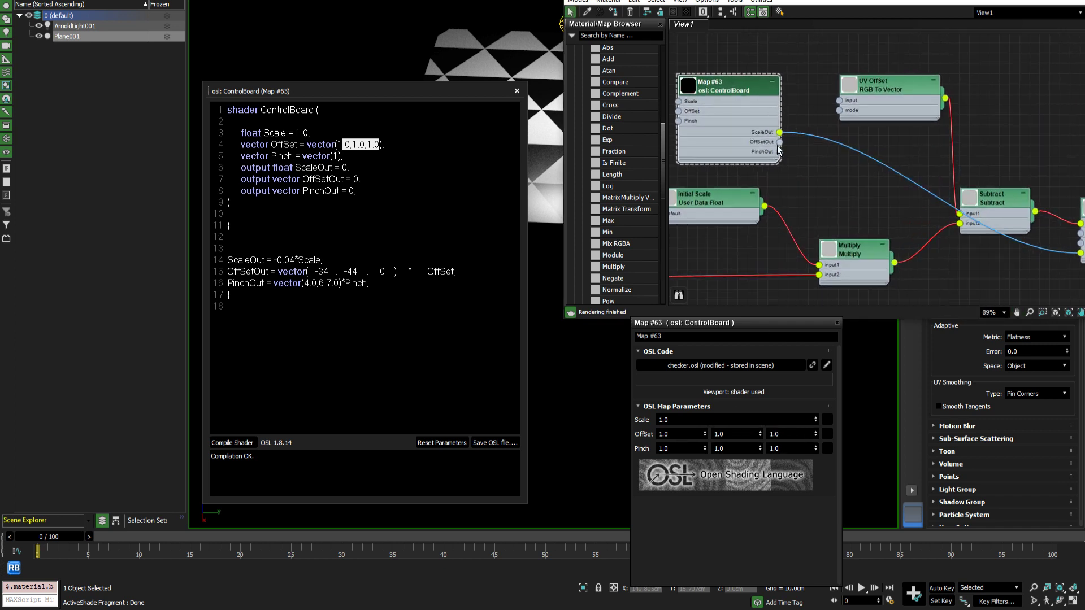
drag(780, 141, 960, 215)
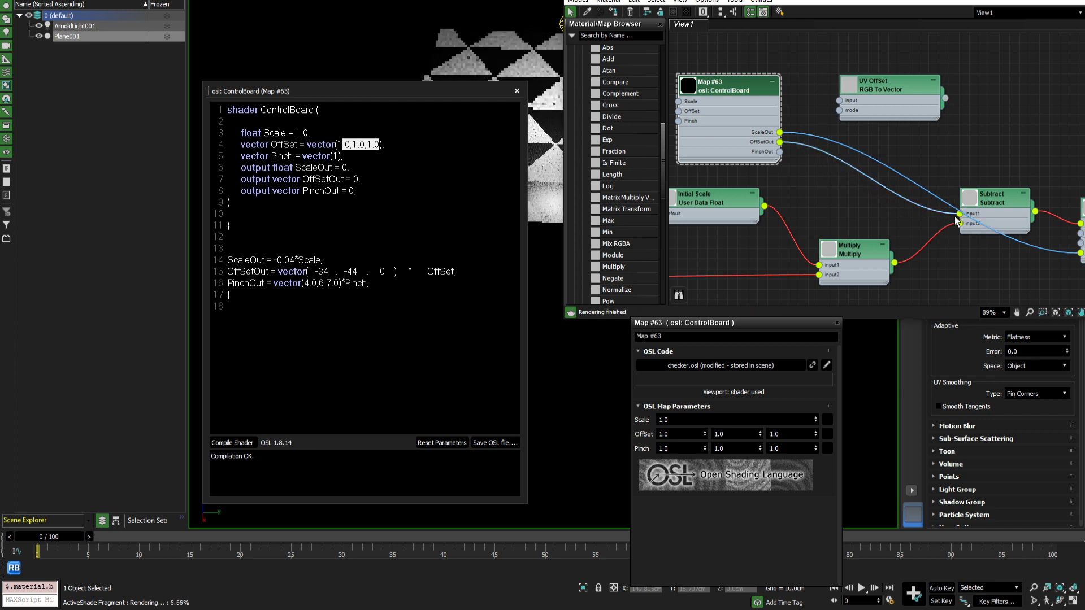
drag(738, 96, 748, 96)
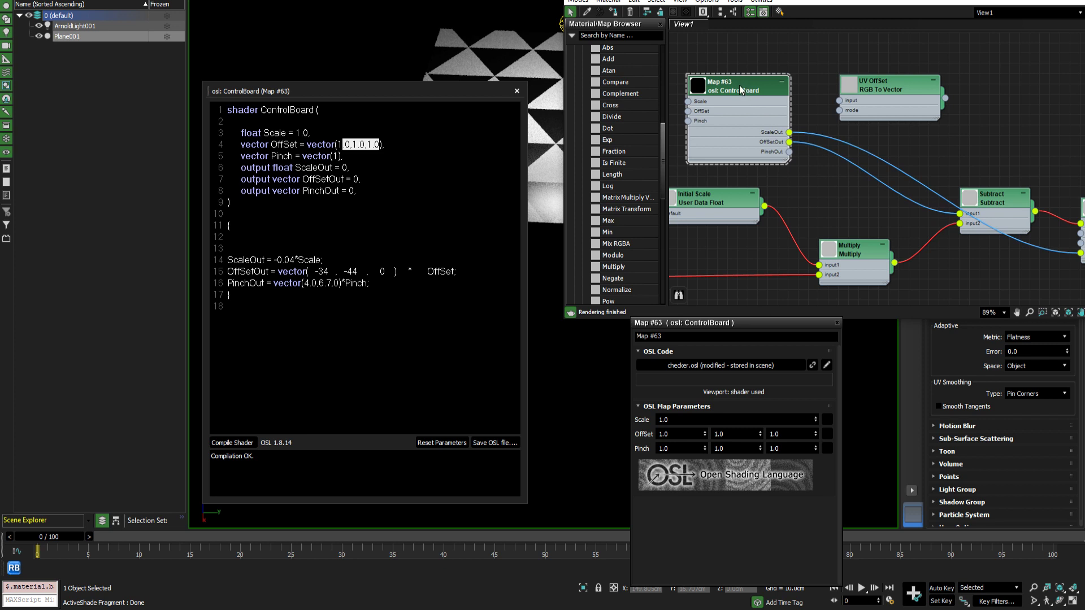
Shift the material editor aside to uncover the render and lower the ControlBoard's first OffSet value to 0.979.
drag(642, 1, 788, 0)
mouse_move(705, 433)
mouse_down()
mouse_move(711, 374)
mouse_move(705, 441)
mouse_up()
click(704, 436)
click(705, 437)
click(704, 436)
click(704, 437)
Adjust the ControlBoard's second OffSet value to 0.98 and go through the OffSet values again.
drag(760, 433, 761, 440)
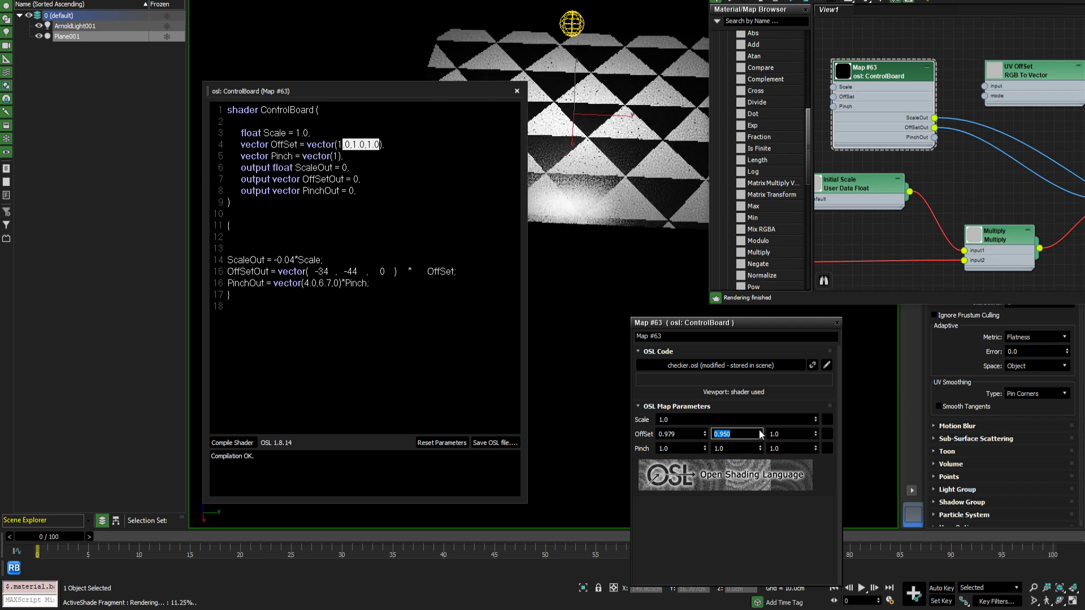
click(761, 432)
click(760, 432)
click(760, 432)
click(681, 432)
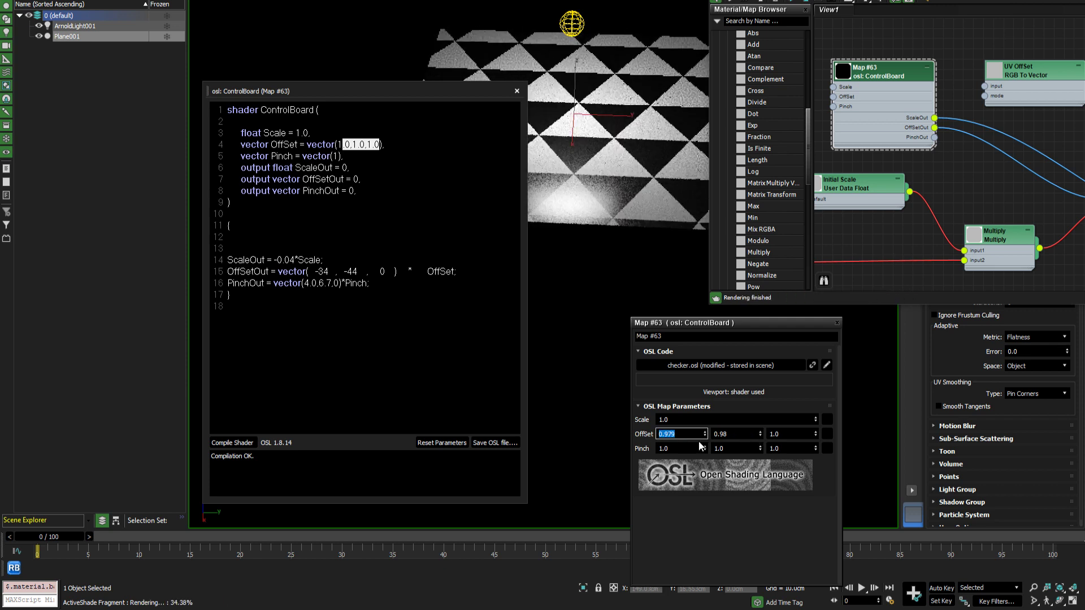
key(Tab)
key(Tab)
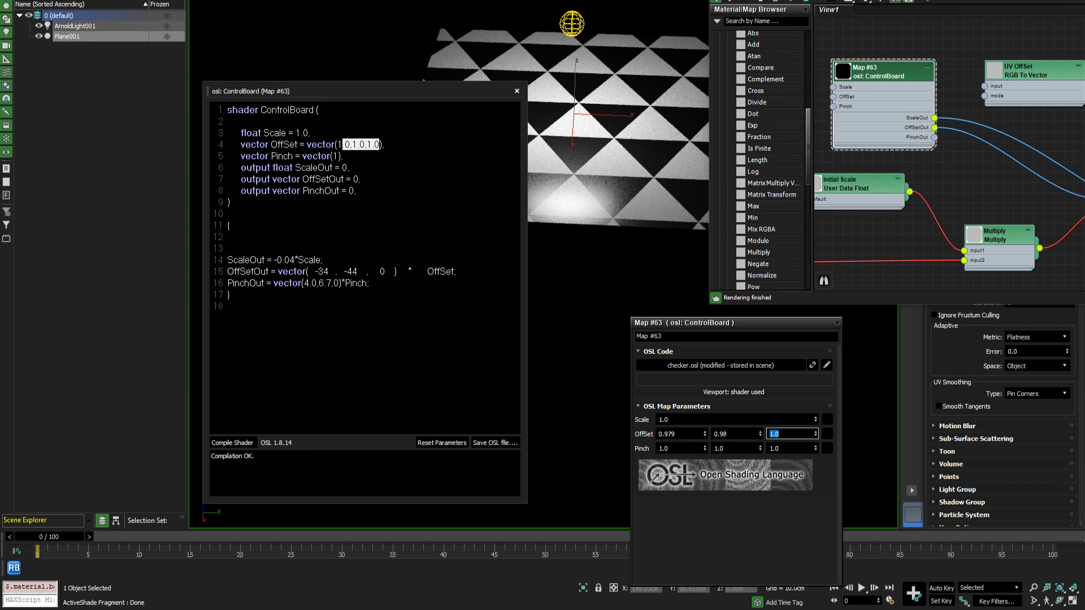
key(shift+Tab)
key(shift+Tab)
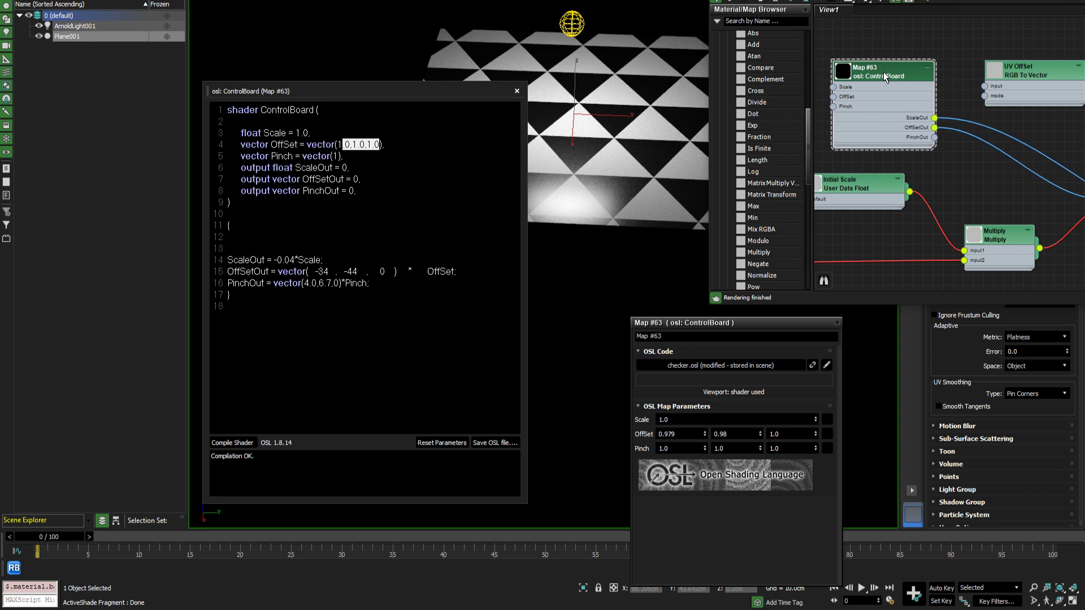
Move the UV OffSet node up out of the way and bring the ControlBoard node closer to the vector 4.0,6.7,0.0 node.
middle_drag(883, 72, 861, 74)
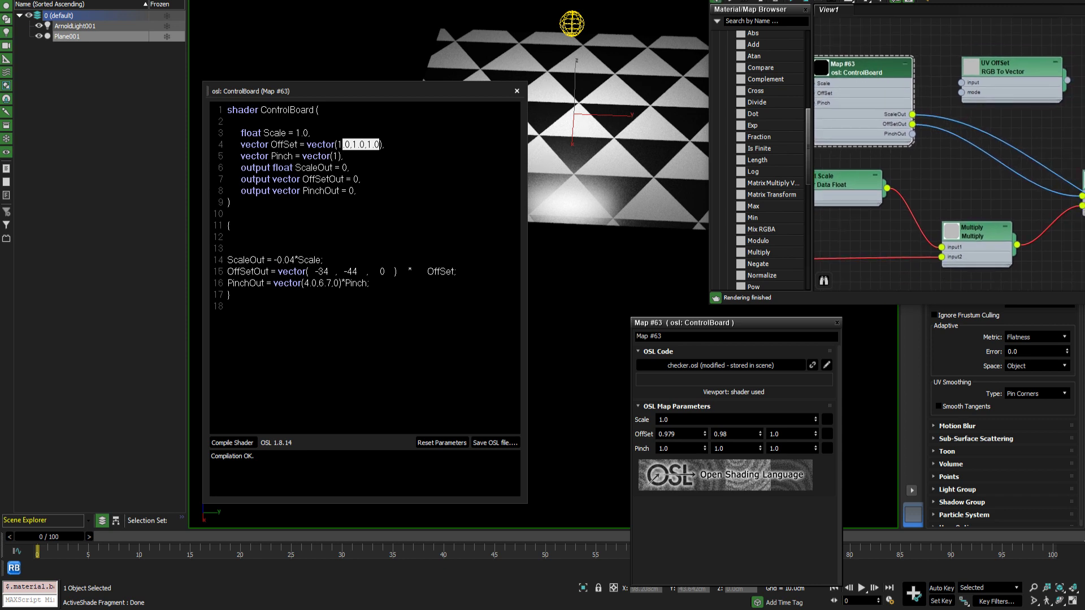
drag(899, 2, 735, 0)
scroll(713, 114, down, 3)
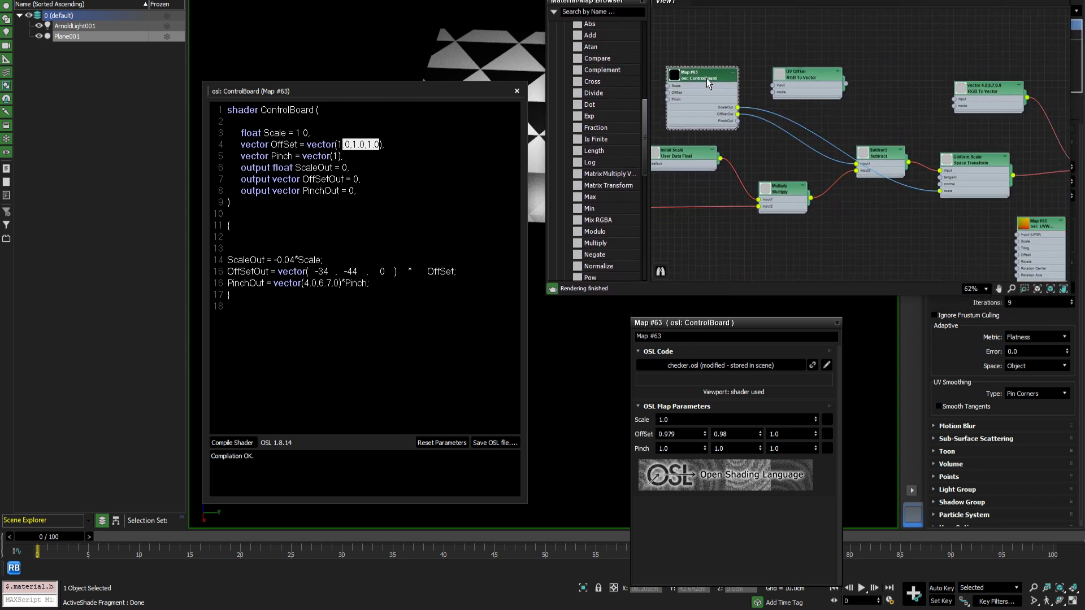
drag(707, 78, 769, 71)
drag(839, 74, 782, 23)
drag(773, 66, 855, 60)
middle_drag(898, 85, 760, 85)
drag(838, 90, 823, 66)
scroll(758, 87, up, 1)
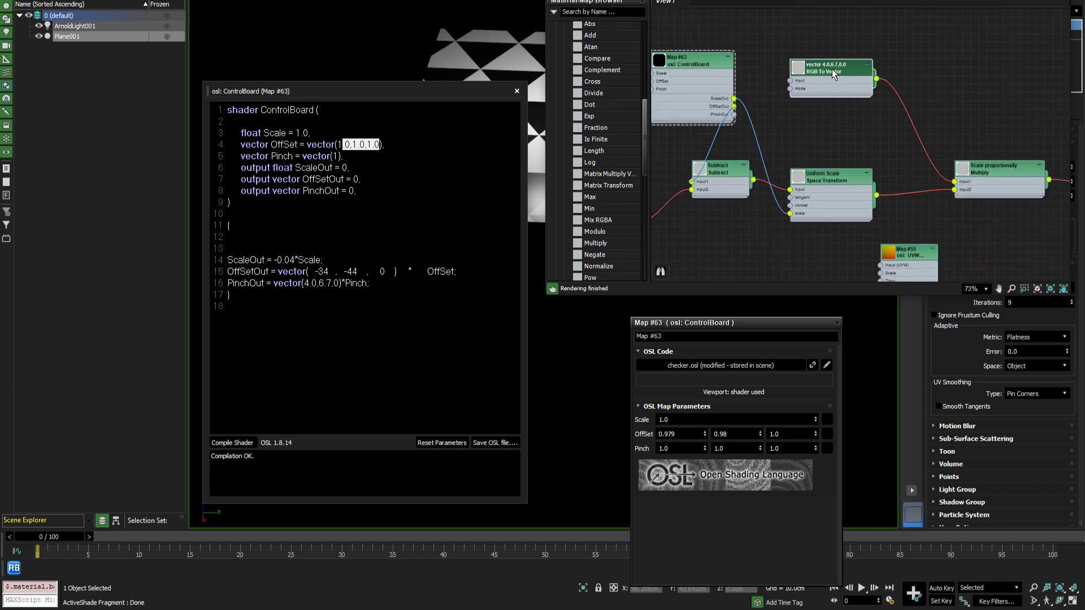
Show the vector 4.0,6.7,0.0 node's Input values and move the Scale proportionally Multiply node slightly closer to it.
drag(832, 69, 840, 71)
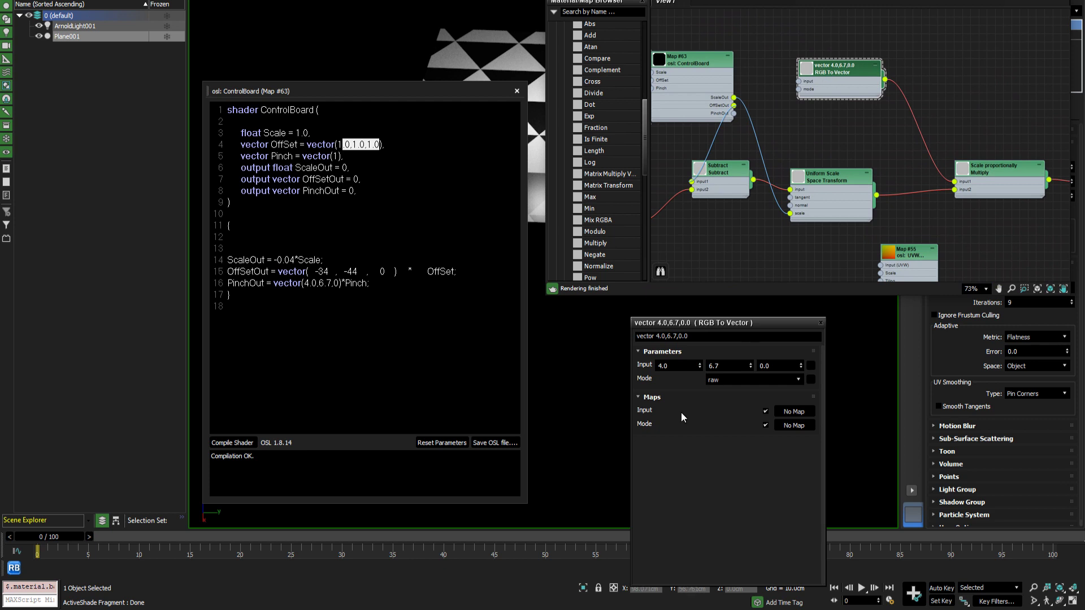
drag(673, 366, 629, 367)
drag(724, 366, 679, 368)
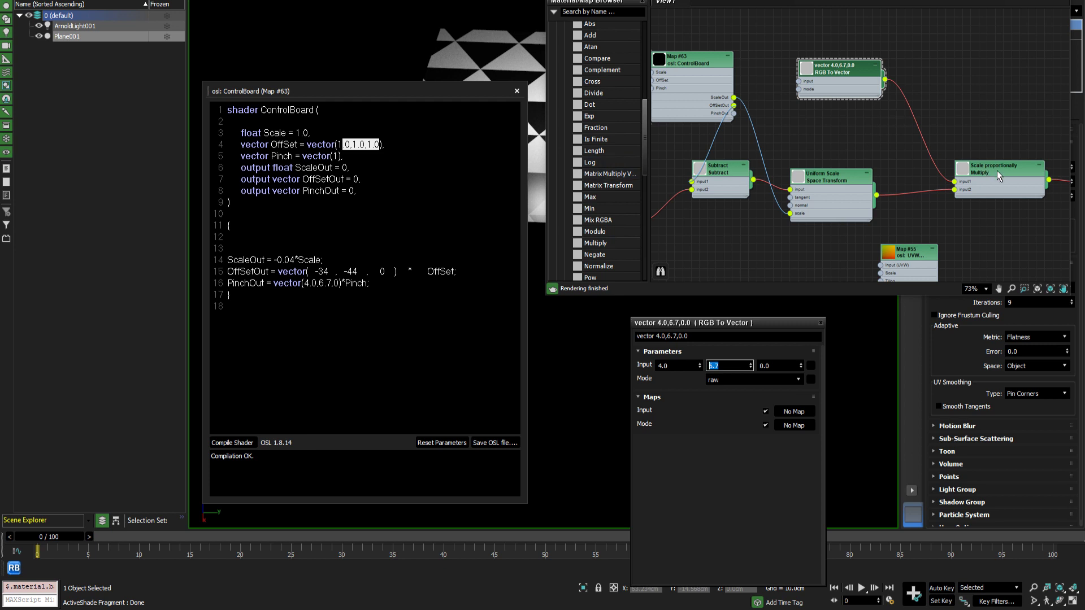
drag(997, 171, 981, 162)
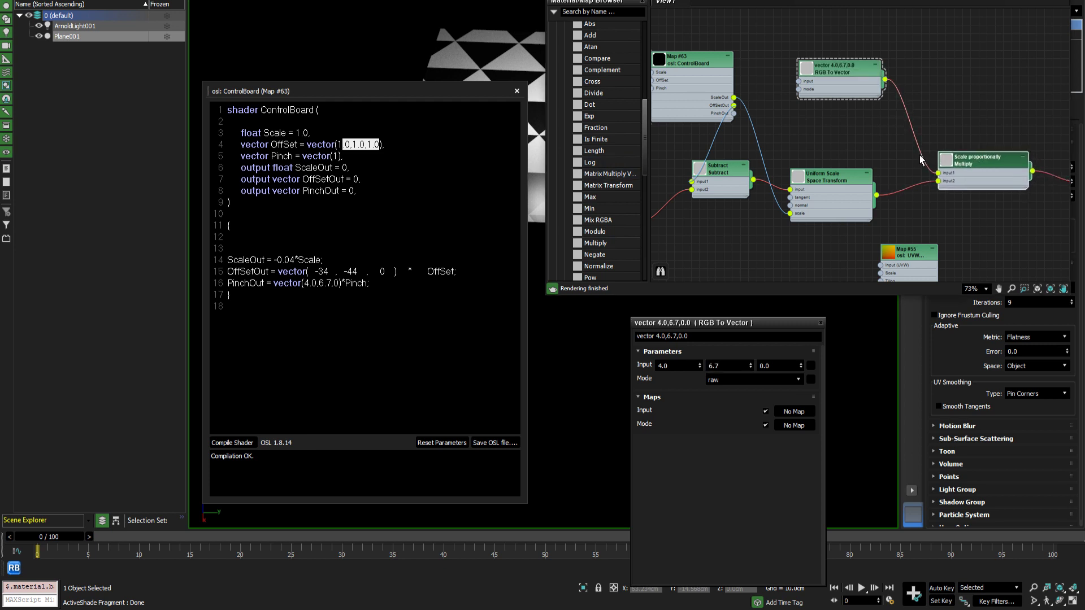
Show the ControlBoard's three Pinch values and add spaces around the multiplication sign in the PinchOut line.
click(692, 63)
click(691, 64)
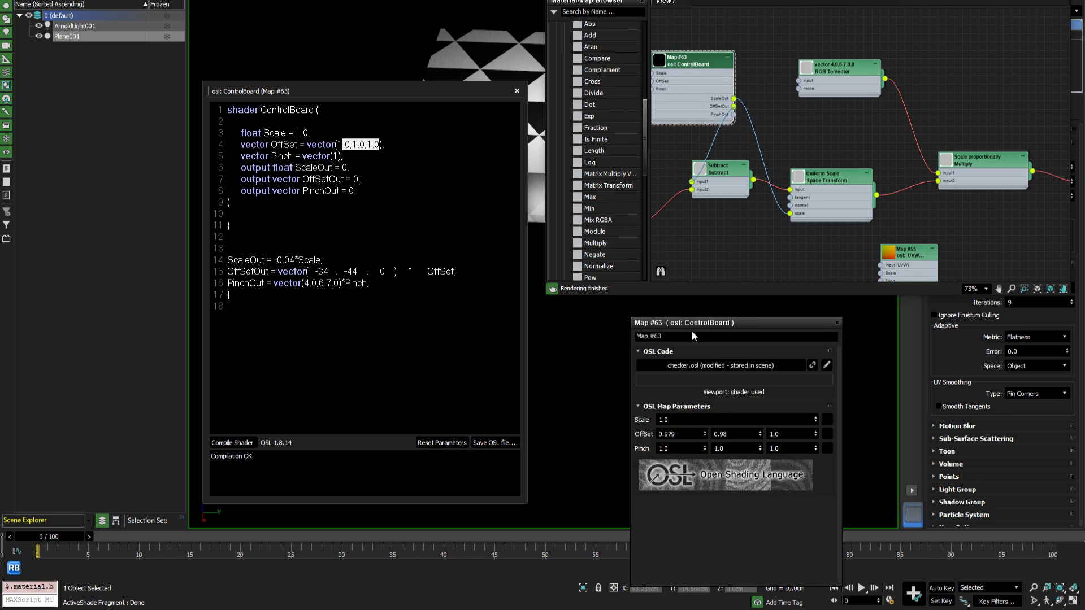
click(694, 448)
key(Tab)
key(Tab)
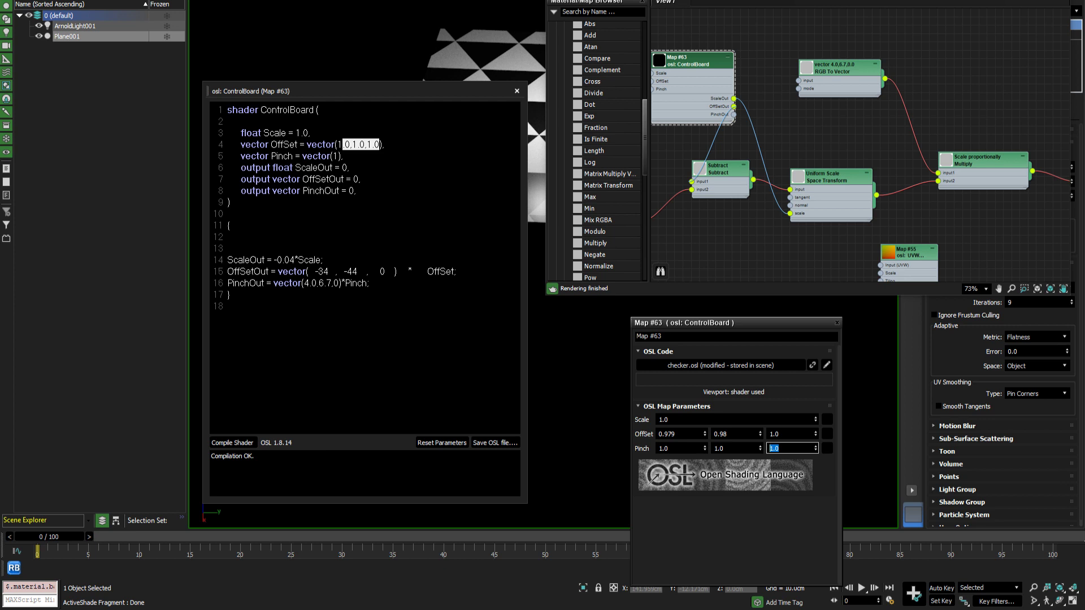
drag(316, 283, 305, 284)
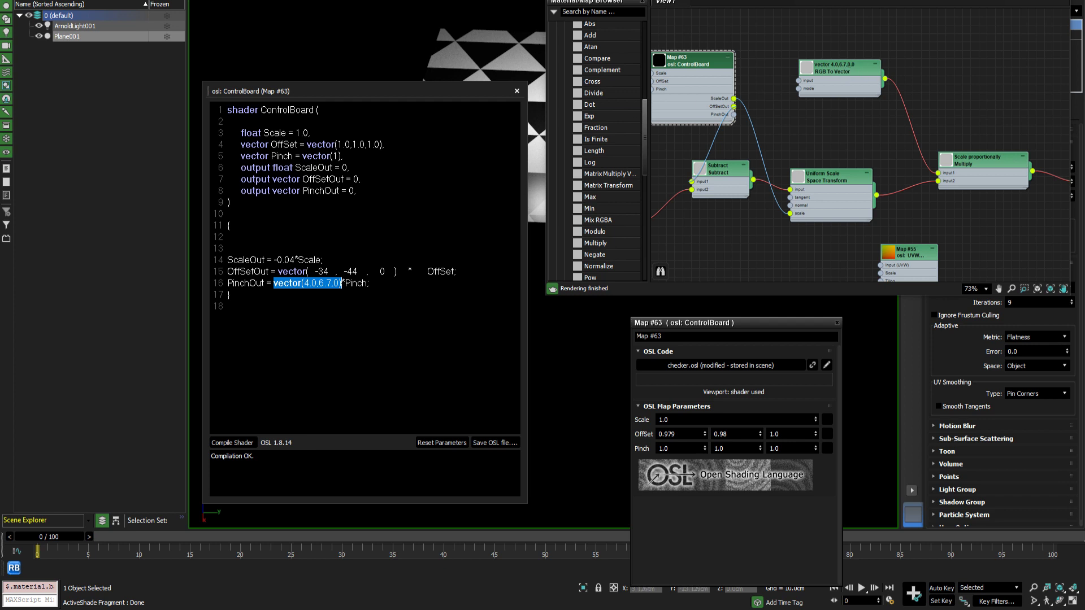
click(343, 283)
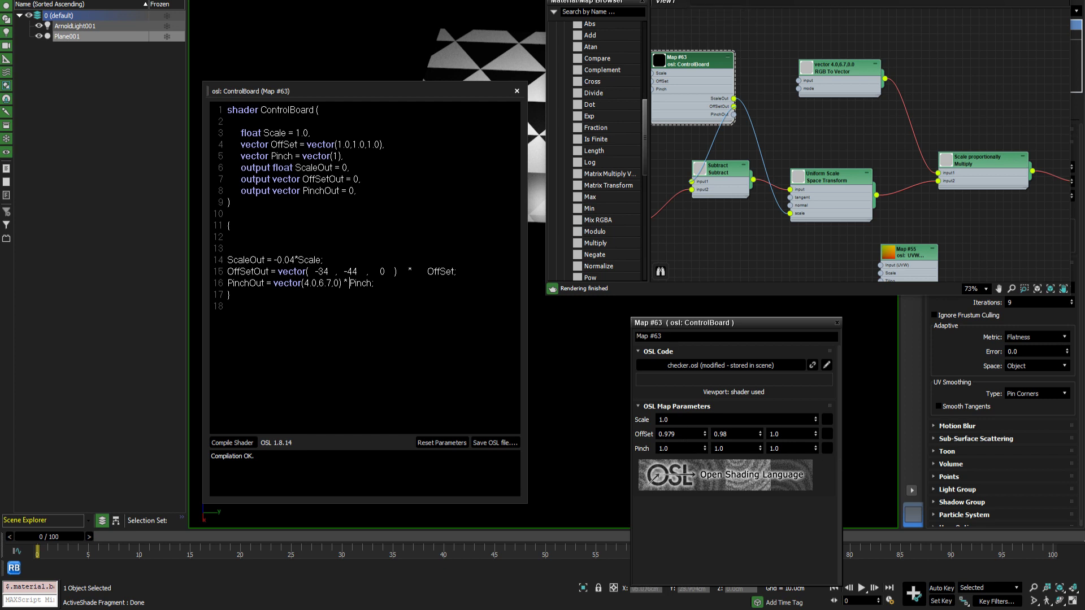
Try lowering the ControlBoard's first Pinch value to 0.988 with the render uncovered, and reset it to 1.0.
drag(687, 1, 909, 5)
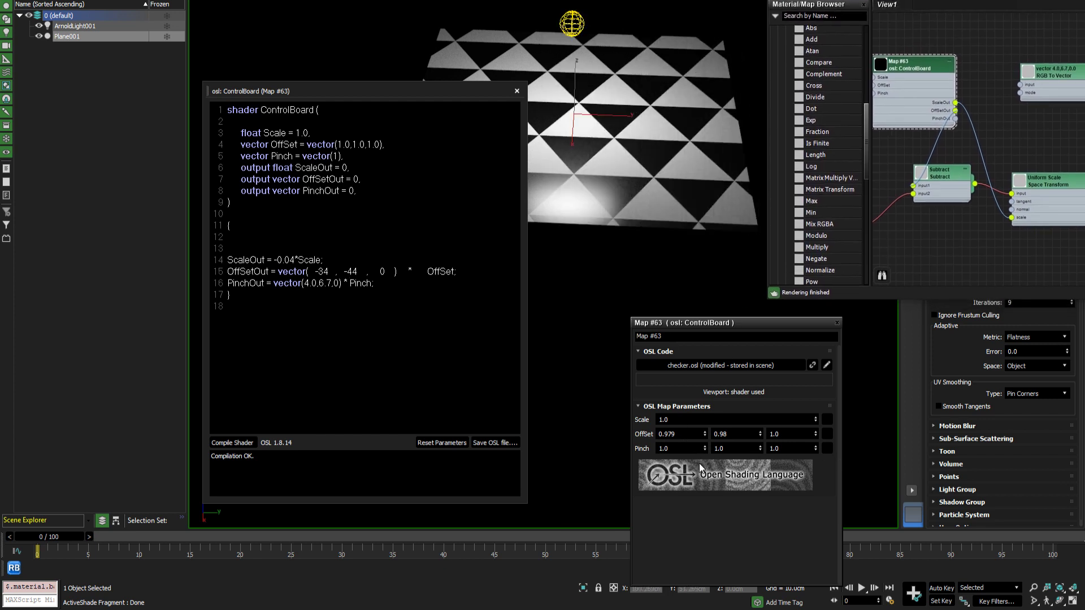
mouse_move(706, 451)
mouse_down()
mouse_move(709, 426)
mouse_move(705, 449)
mouse_up()
drag(928, 1, 695, 7)
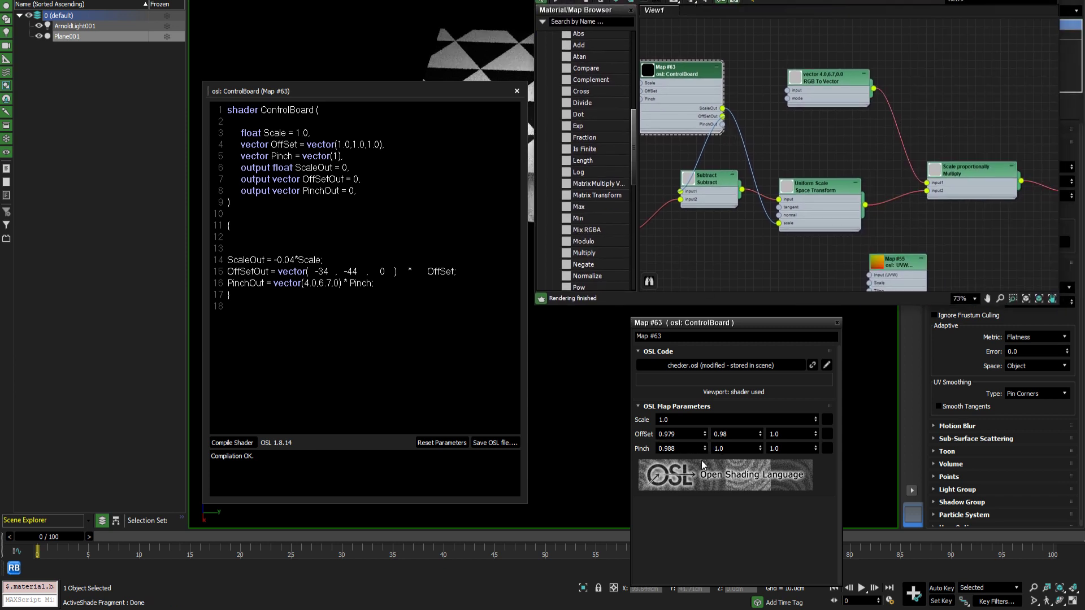
click(681, 449)
text(1)
key(Return)
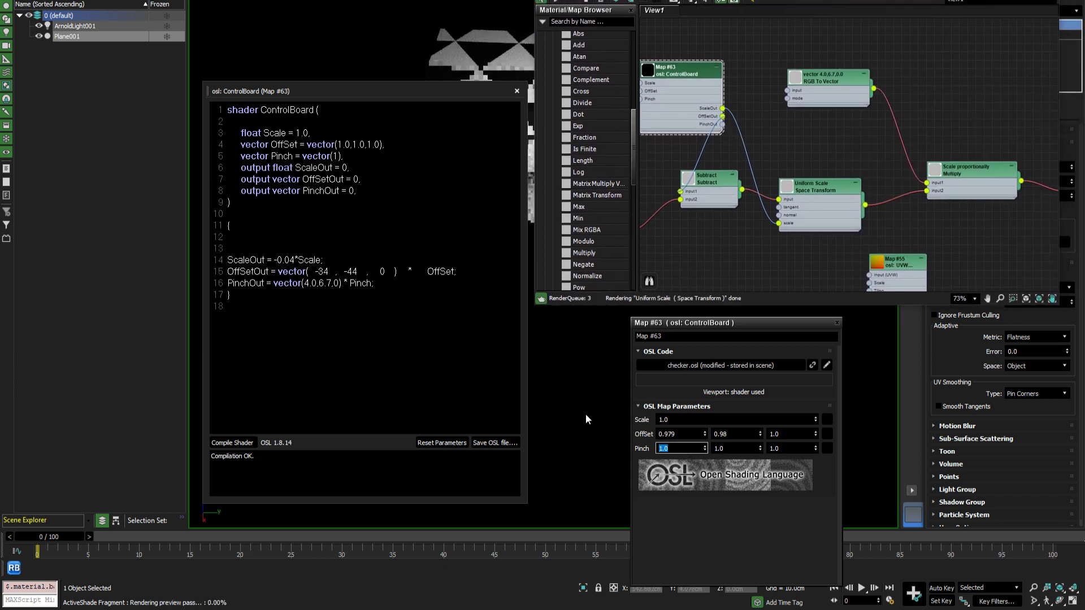
Connect the ControlBoard's PinchOut output to input1 of the Scale proportionally Multiply node and shift the ControlBoard node right.
drag(723, 124, 927, 182)
drag(673, 71, 701, 70)
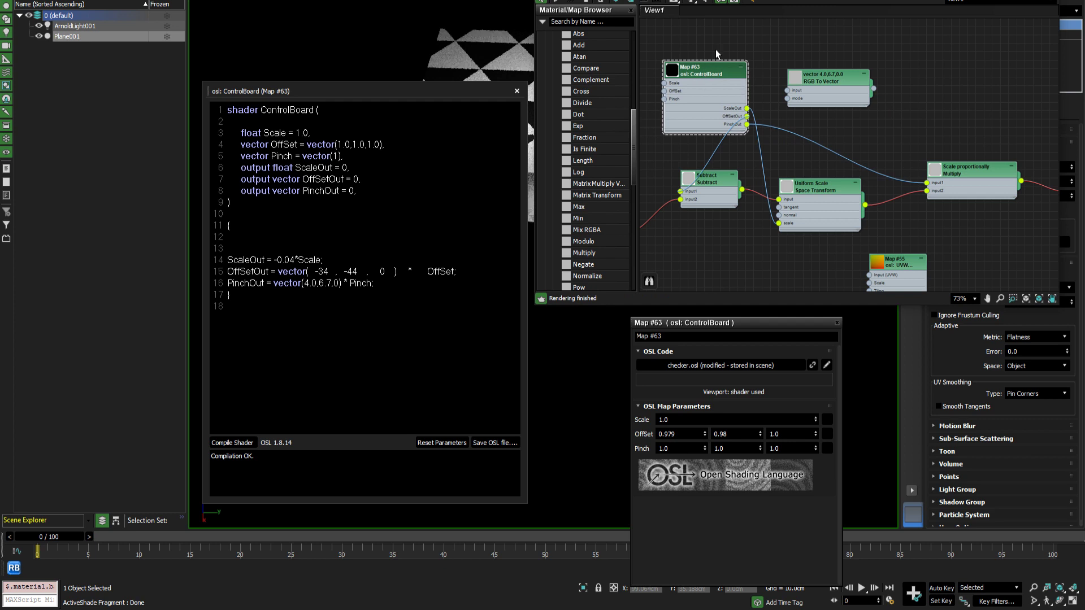
Shift the material editor to uncover the render and move the ControlBoard node above and left of the node graph.
drag(819, 0, 923, 26)
scroll(949, 201, down, 6)
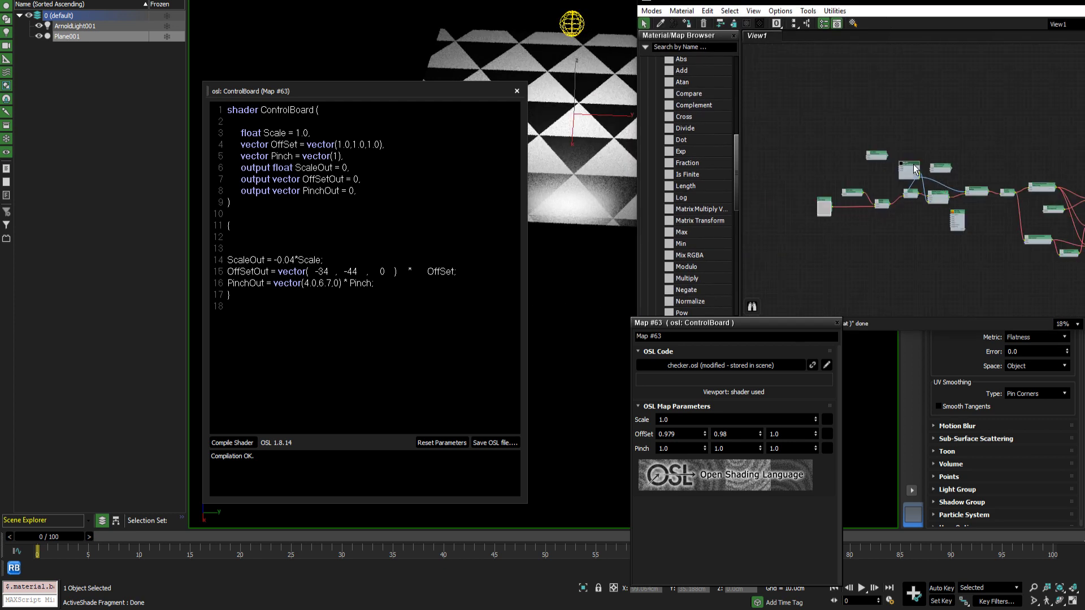
drag(910, 167, 810, 78)
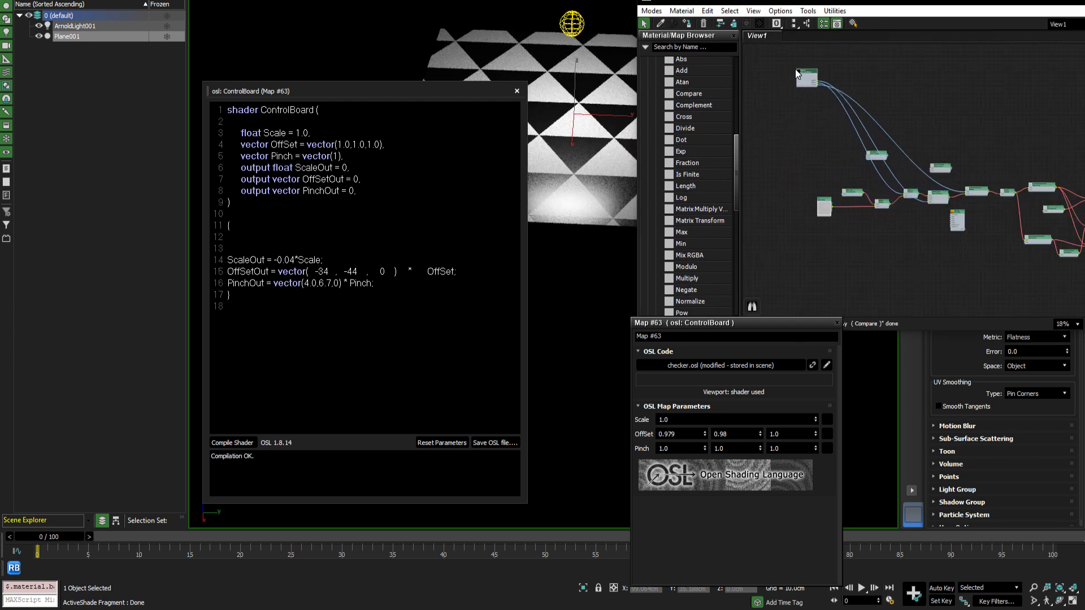
Uncover more of the render and set the ControlBoard's Scale to 1.034.
scroll(797, 66, up, 10)
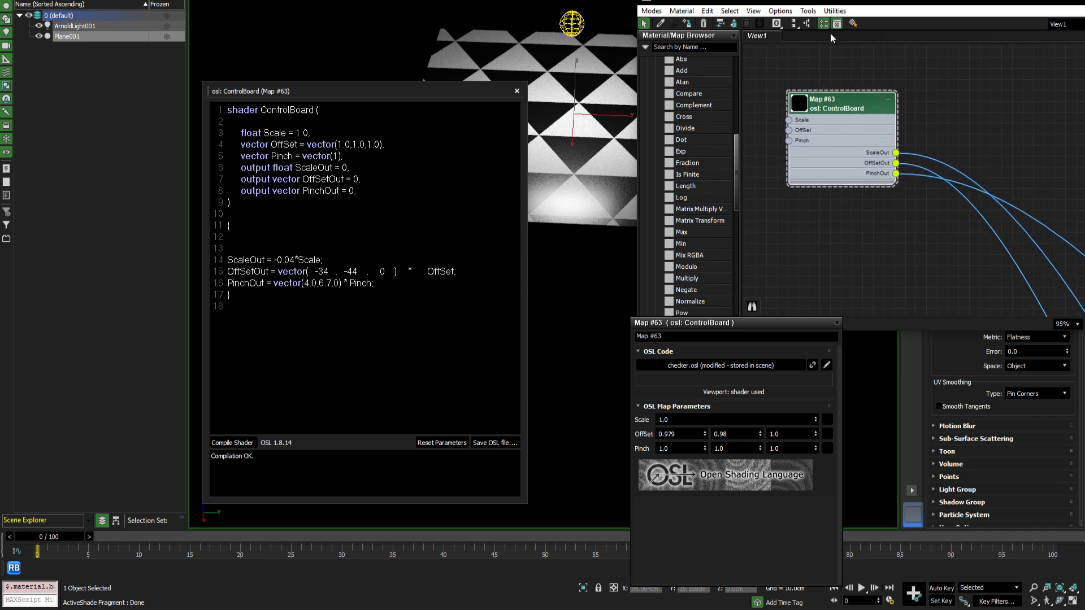
drag(826, 1, 880, 0)
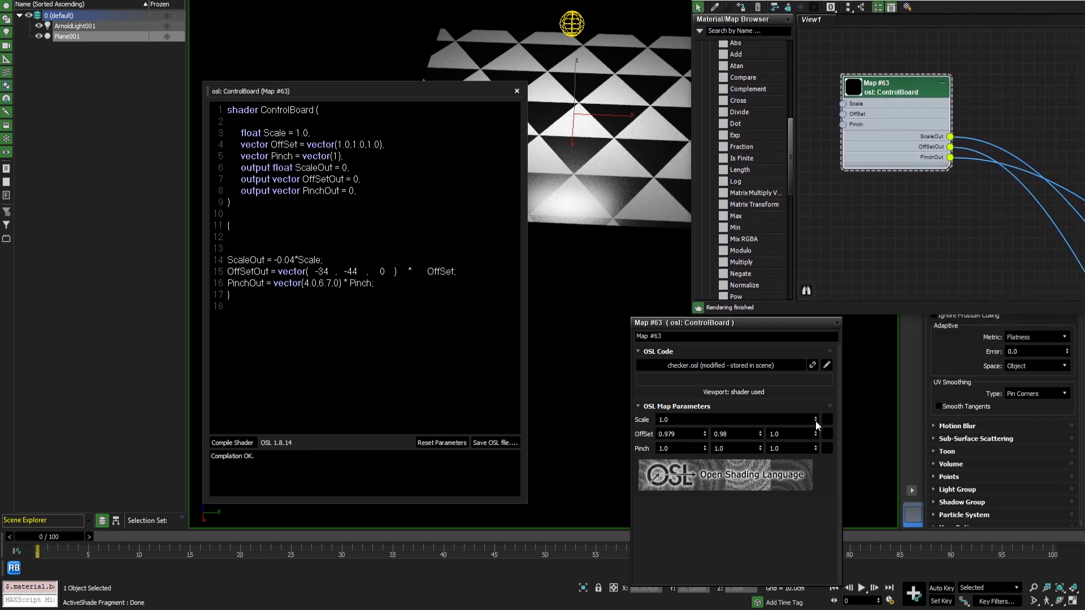
drag(816, 425, 817, 419)
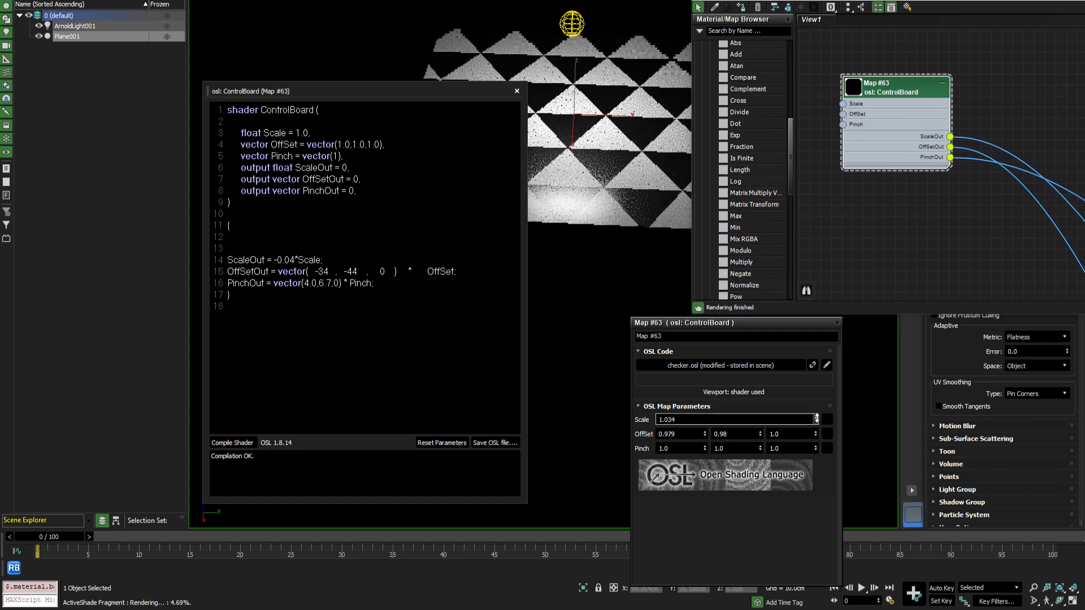
Set the ControlBoard's first two OffSet values to 0.969 and 1.03, and its first two Pinch values to 0.757 and 1.02.
drag(759, 434, 760, 432)
click(761, 432)
click(761, 432)
click(761, 432)
click(705, 436)
drag(705, 450, 758, 450)
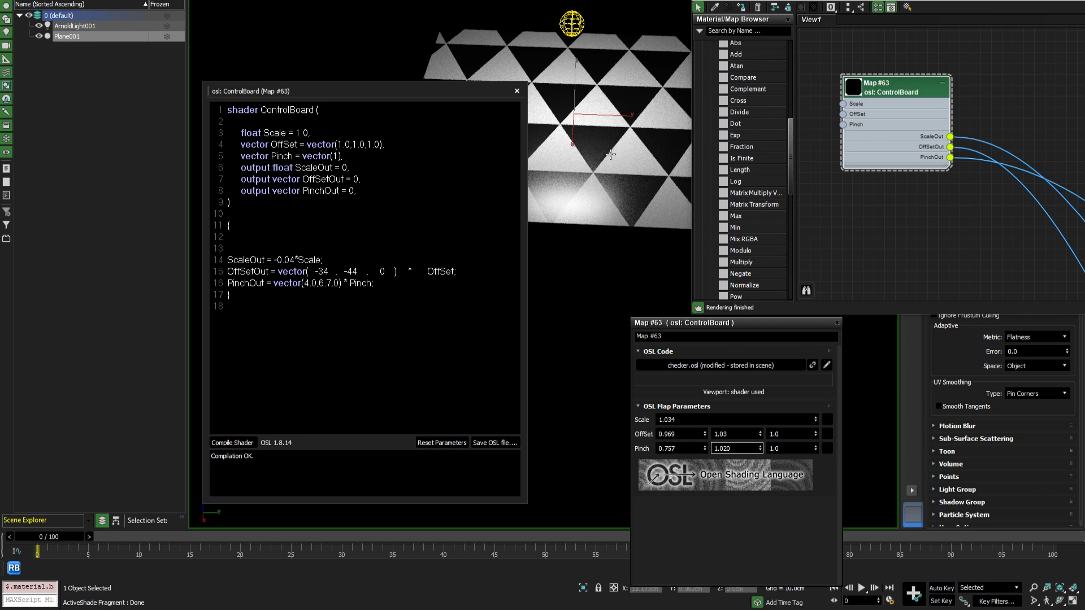
Maximize the material editor and move the ControlBoard parameter window clear of the nodes.
drag(869, 0, 505, 1)
double_click(506, 17)
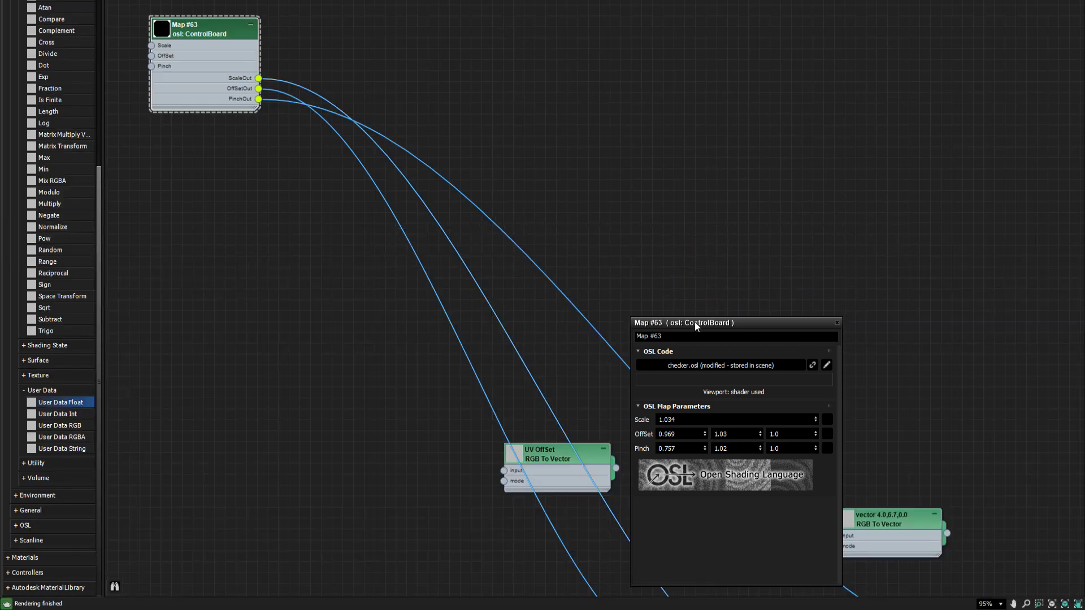
drag(696, 321, 198, 338)
Review the node graph from the ControlBoard to the material and nudge the ControlBoard node slightly lower.
scroll(564, 132, down, 2)
middle_drag(341, 160, 440, 156)
scroll(425, 164, down, 1)
scroll(487, 289, down, 1)
middle_drag(489, 294, 504, 235)
scroll(497, 209, down, 1)
scroll(502, 214, down, 2)
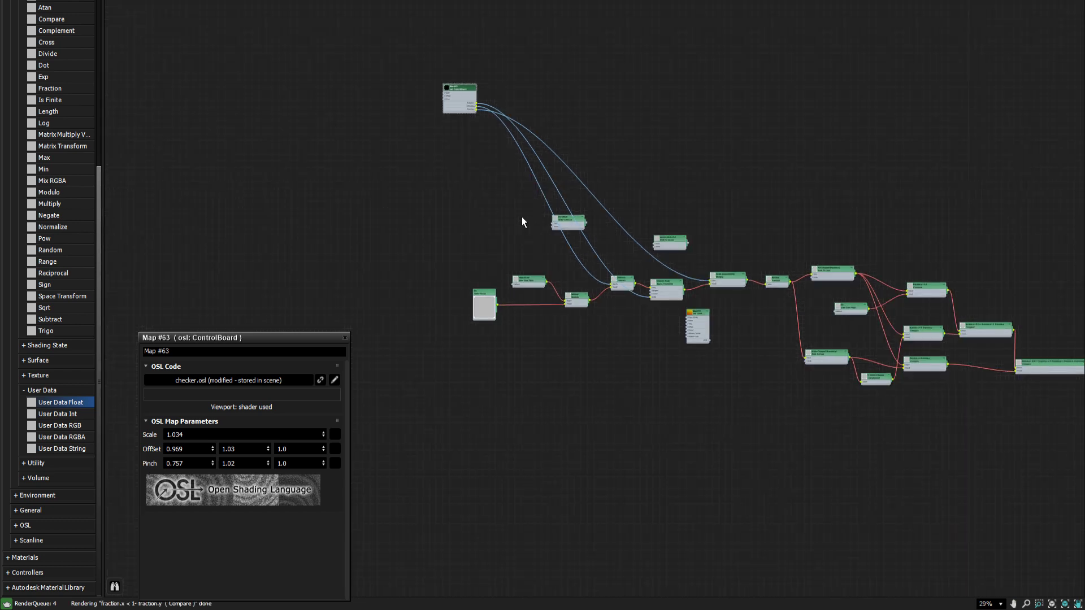
middle_drag(607, 240, 421, 174)
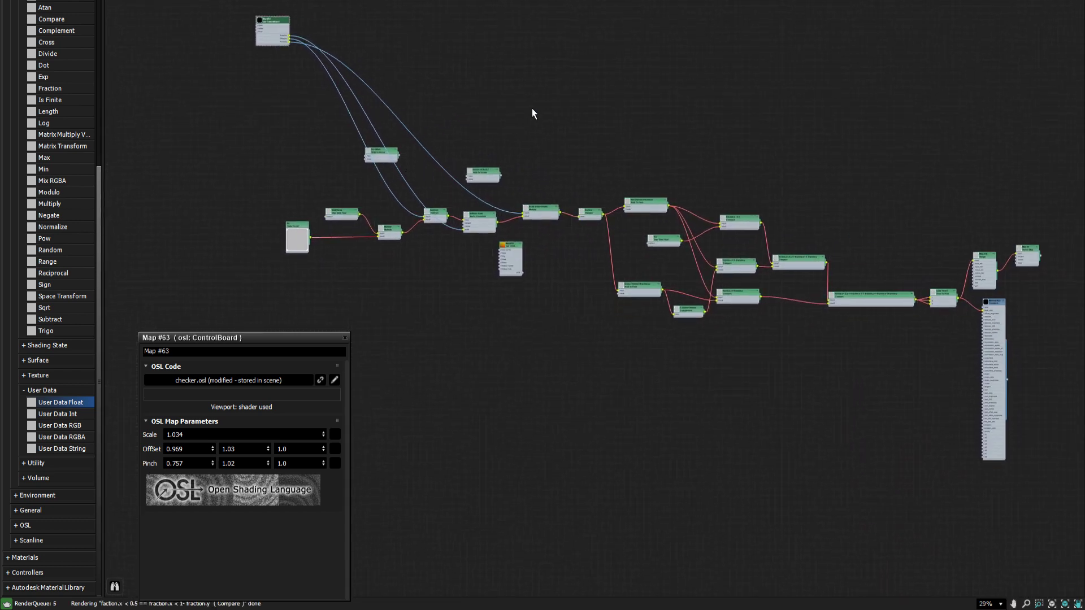
middle_drag(535, 109, 477, 115)
middle_drag(345, 67, 507, 91)
scroll(365, 63, up, 3)
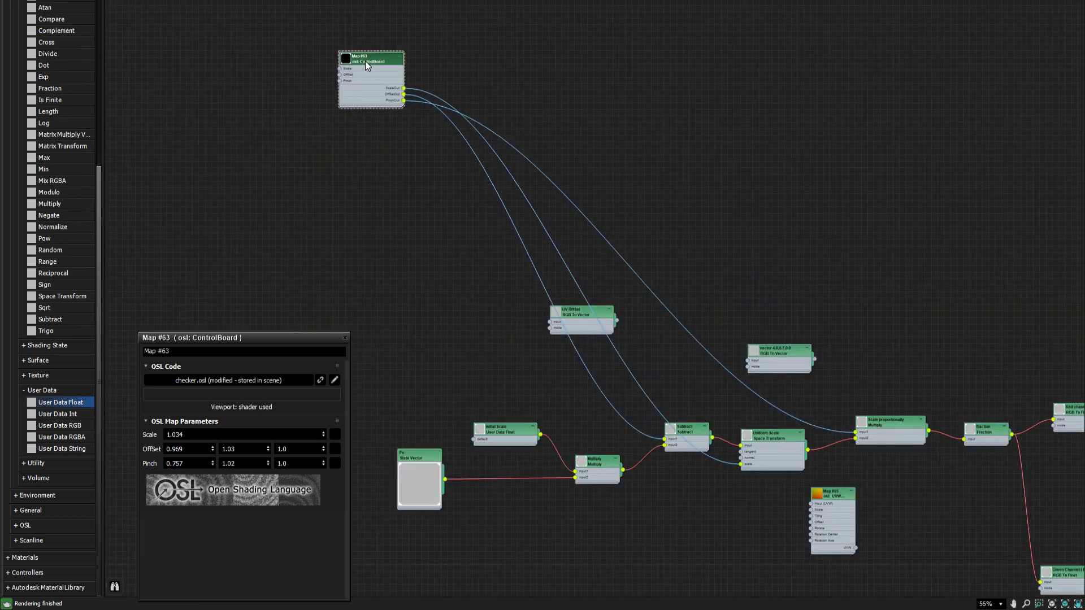
drag(365, 62, 365, 75)
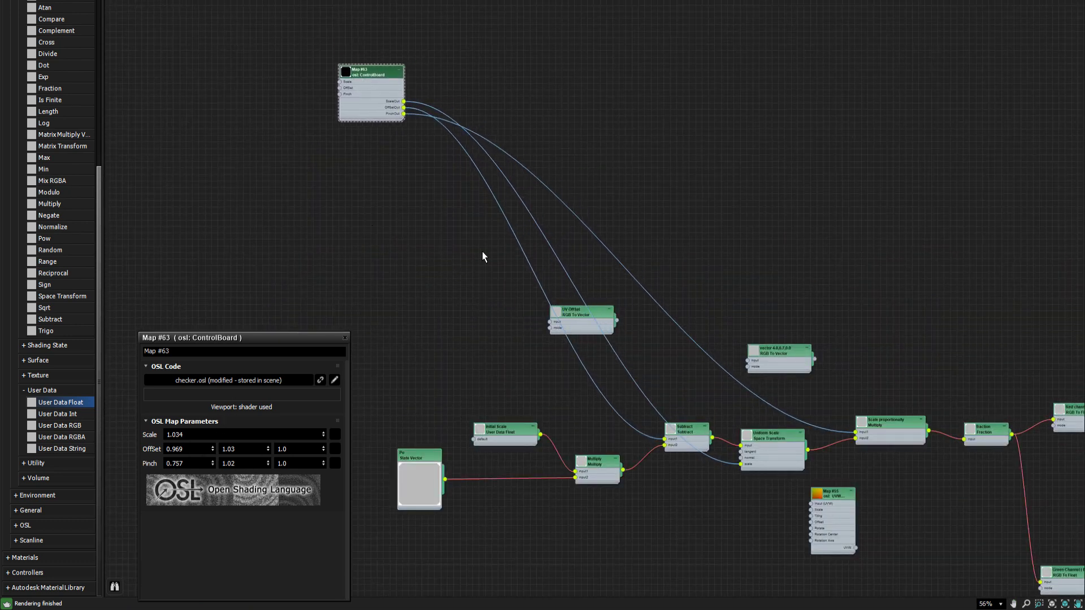
Connect the UVW Transform map's UVW output to input2 of the Scale proportionally Multiply node and place the map below Uniform Scale.
middle_drag(483, 252, 477, 222)
middle_drag(486, 279, 502, 243)
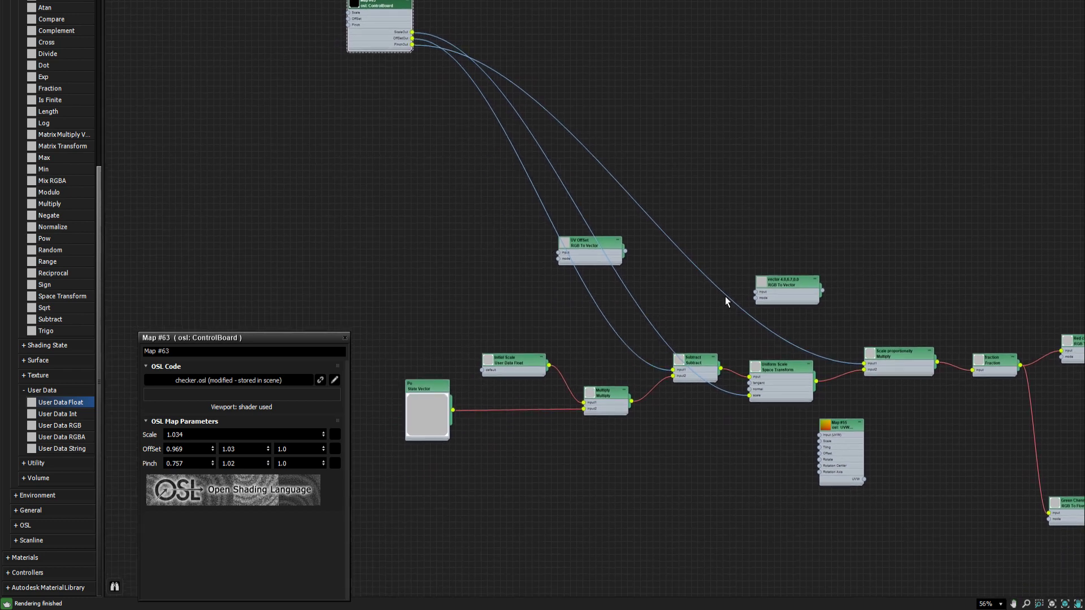
mouse_move(725, 296)
middle_down()
mouse_move(703, 250)
mouse_move(603, 168)
middle_up()
middle_drag(805, 166, 737, 164)
drag(639, 296, 550, 79)
click(636, 131)
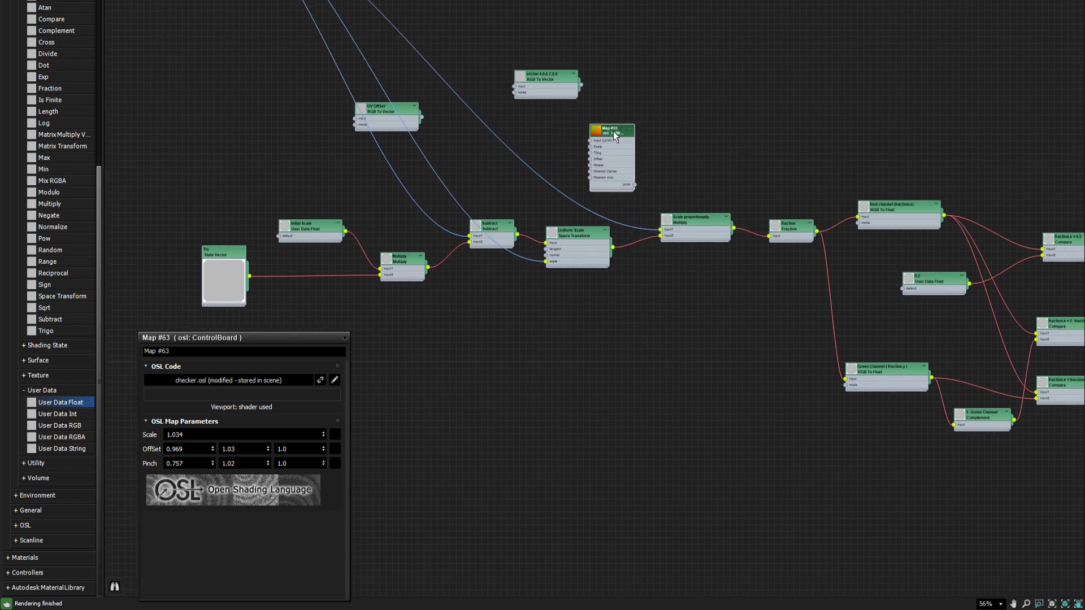
scroll(645, 196, up, 3)
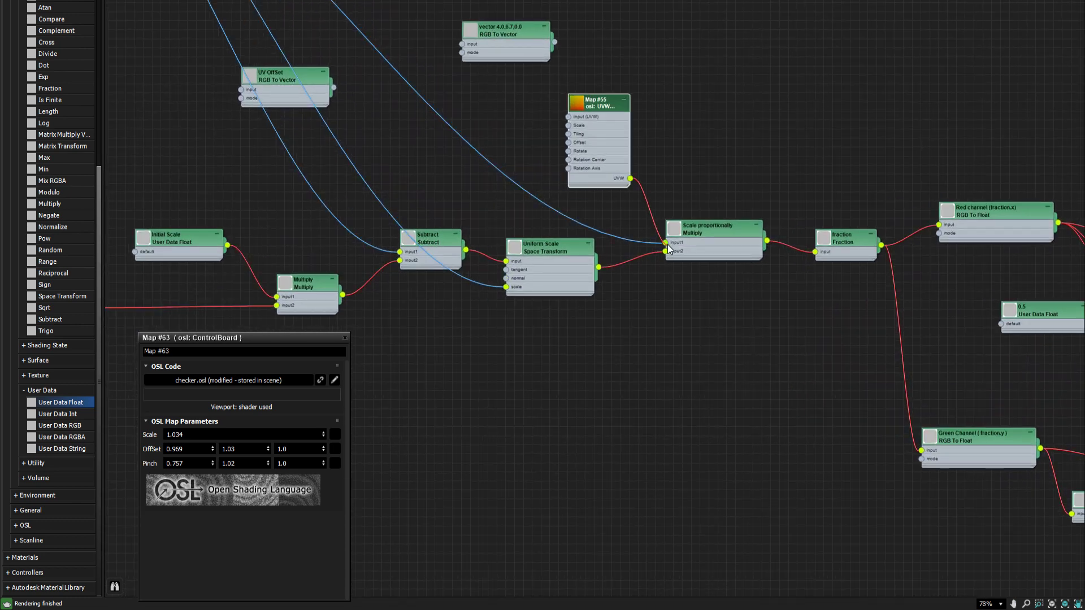
drag(667, 245, 666, 251)
drag(602, 109, 615, 280)
Open the UVW Transform map's parameters, with the material editor restored to a smaller window and moved off the render.
drag(703, 0, 581, 122)
scroll(517, 248, down, 10)
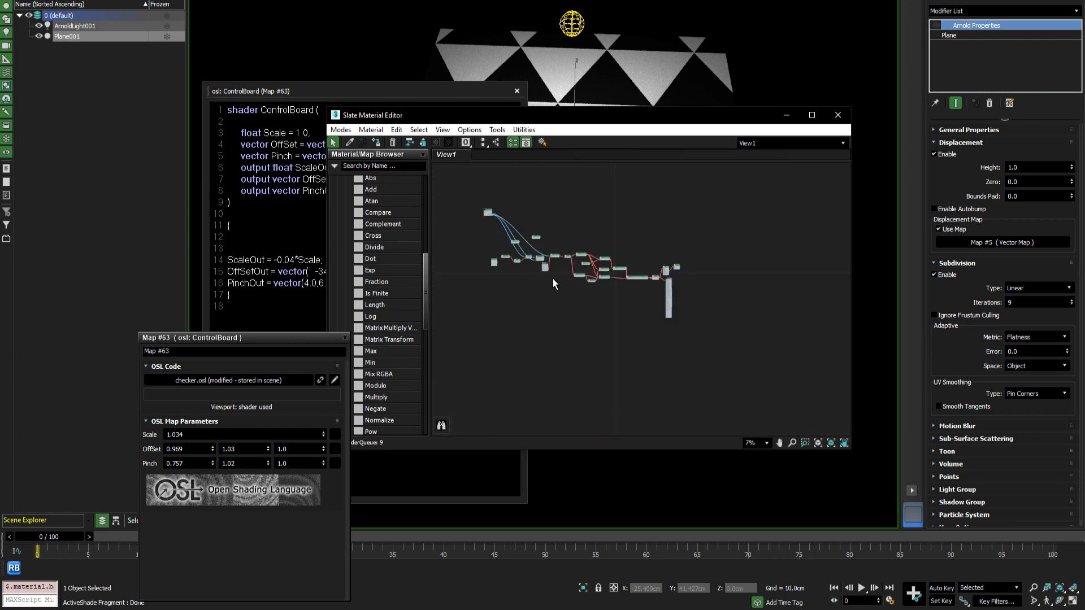
scroll(569, 287, up, 3)
scroll(540, 243, up, 4)
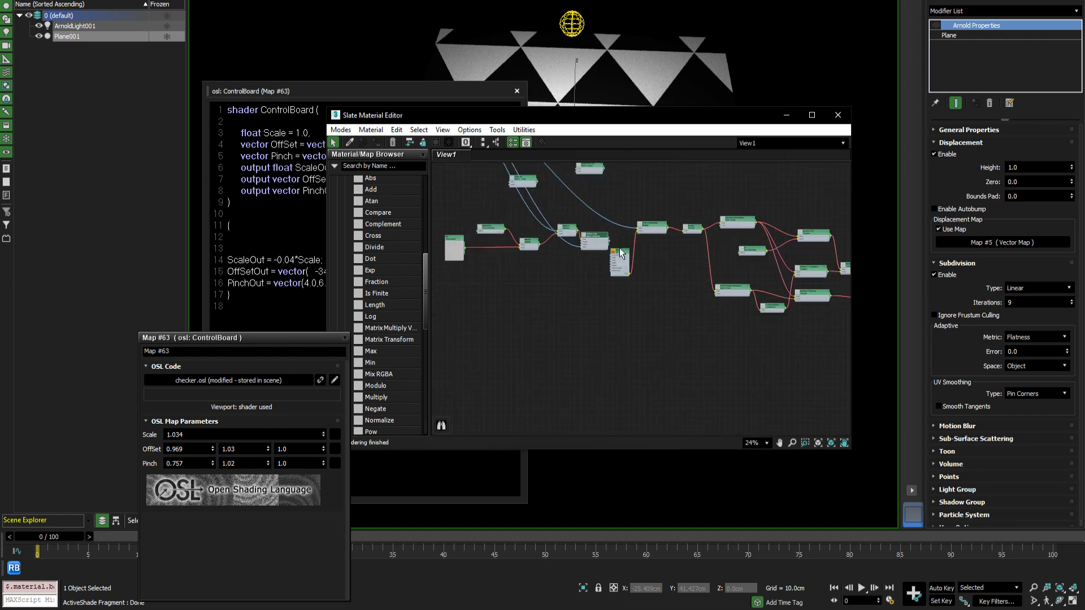
scroll(628, 249, down, 2)
middle_drag(553, 247, 569, 259)
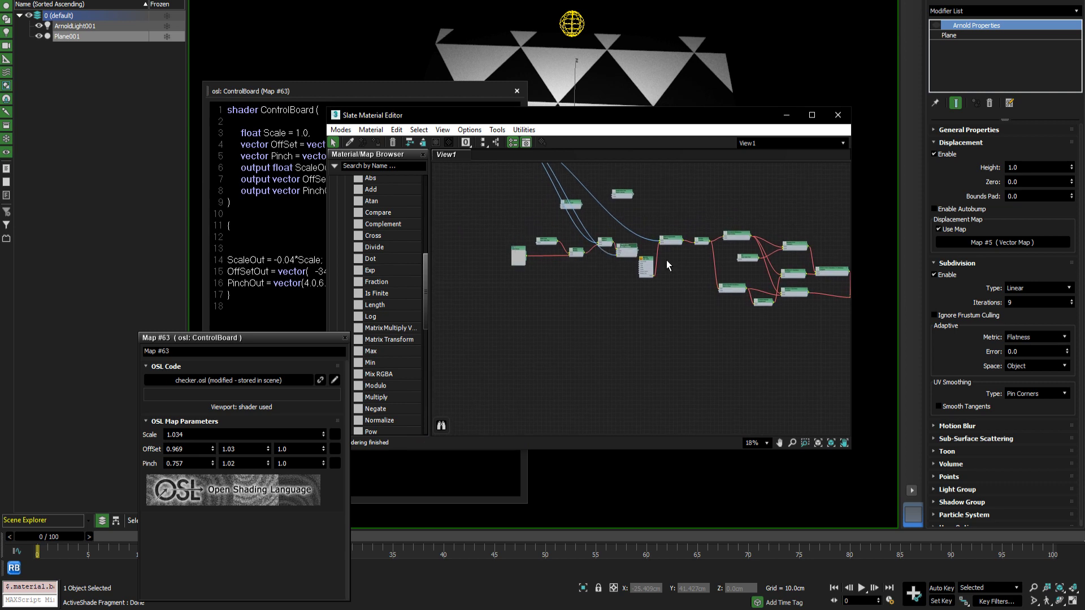
scroll(666, 266, up, 7)
double_click(642, 273)
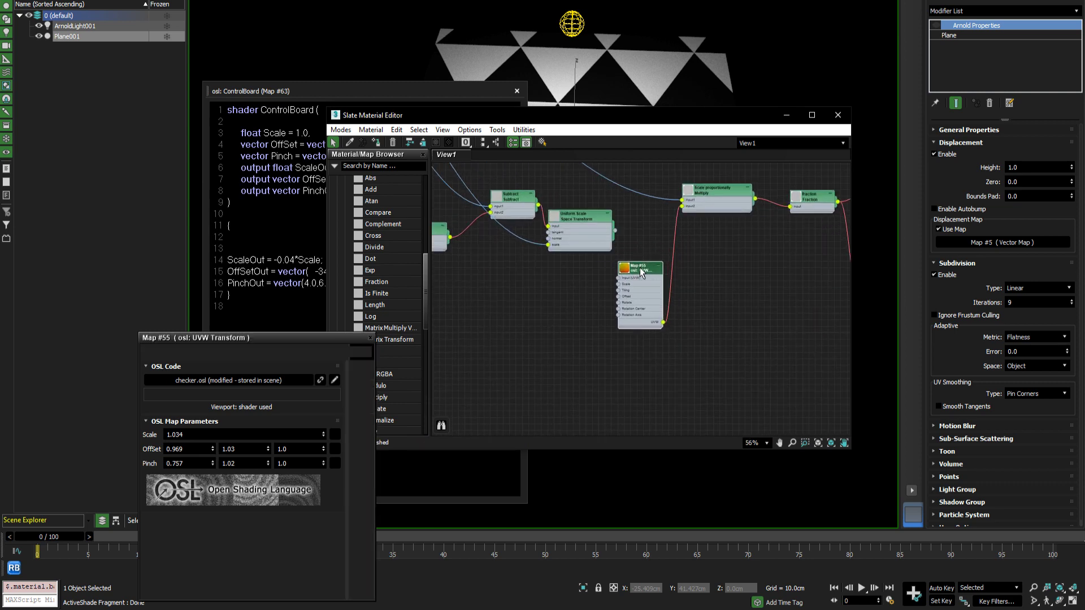
drag(658, 131, 750, 215)
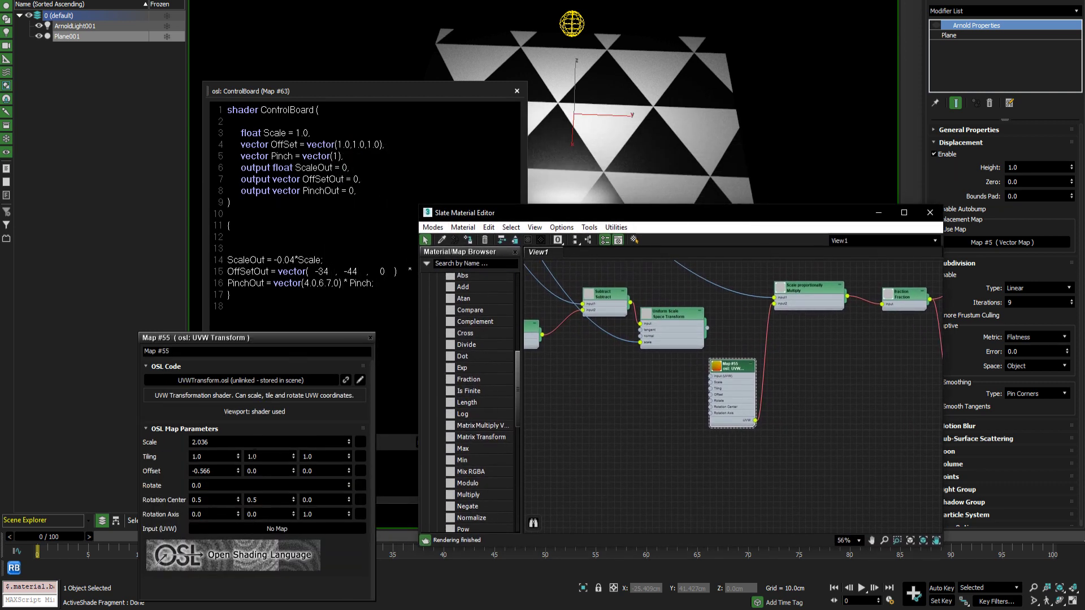
Set the UVW Transform map's Rotate to 0.123 and its Scale to 2.092.
drag(351, 488, 350, 459)
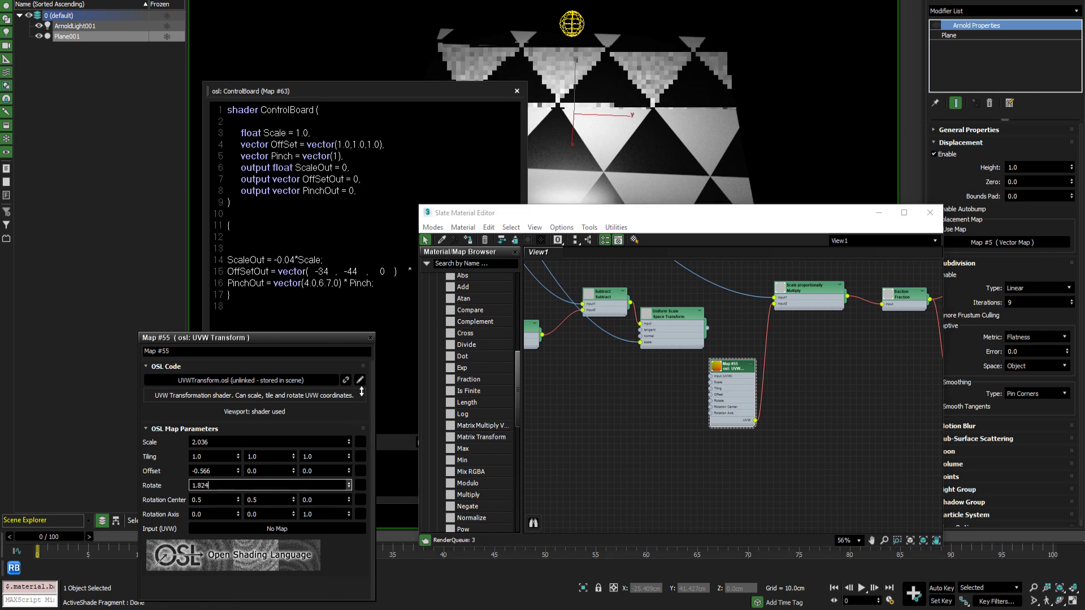
drag(362, 392, 369, 386)
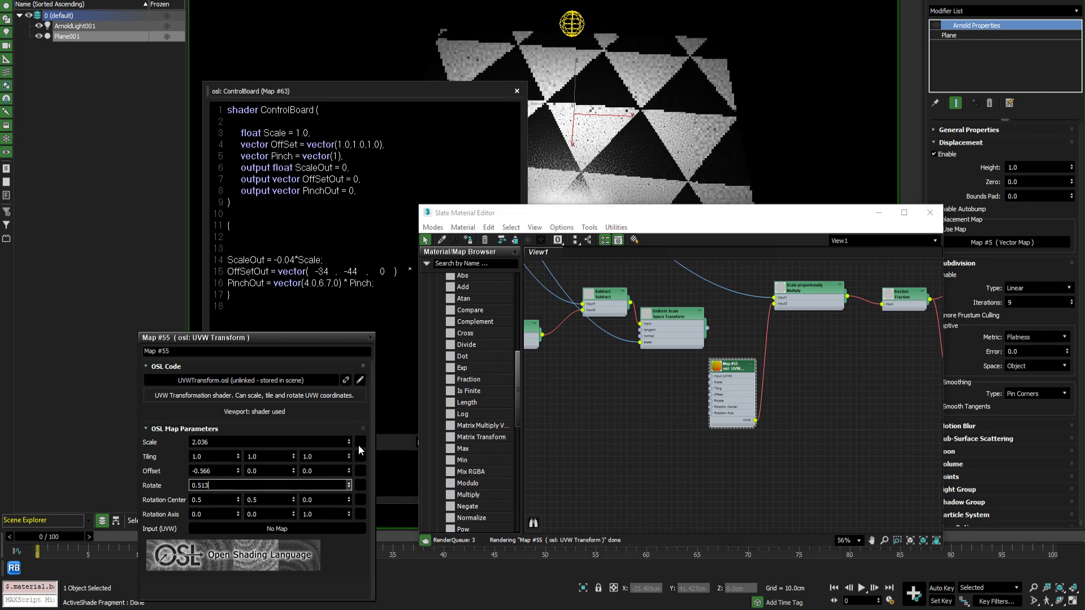
mouse_move(358, 447)
mouse_down()
mouse_move(357, 481)
mouse_move(348, 439)
mouse_up()
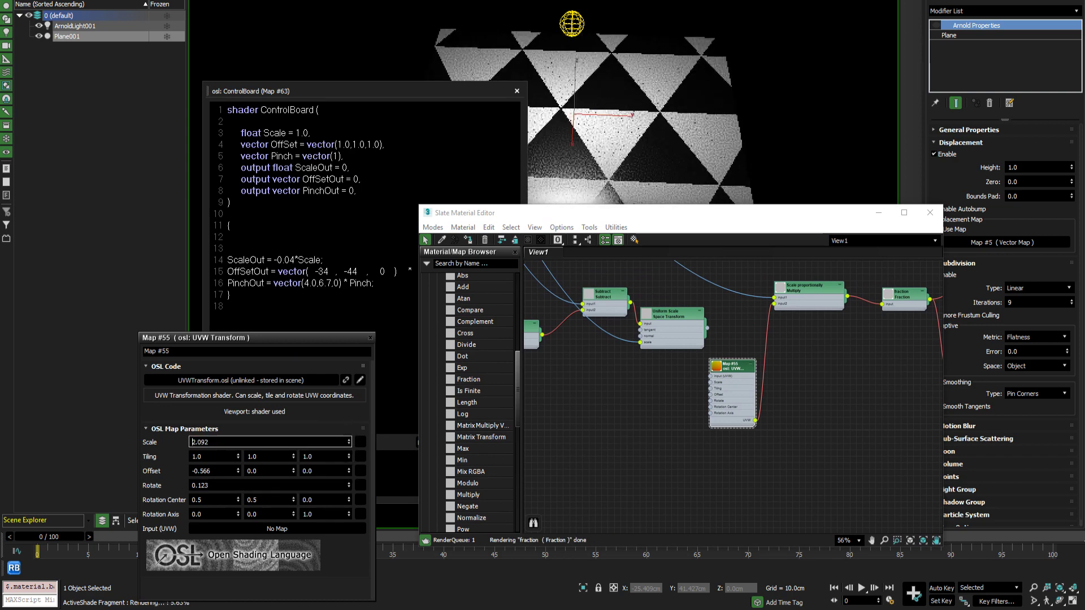
Maximize the material editor and examine the Initial Scale, Multiply, Subtract and Uniform Scale nodes beside the UVW Transform map.
drag(685, 217, 616, 88)
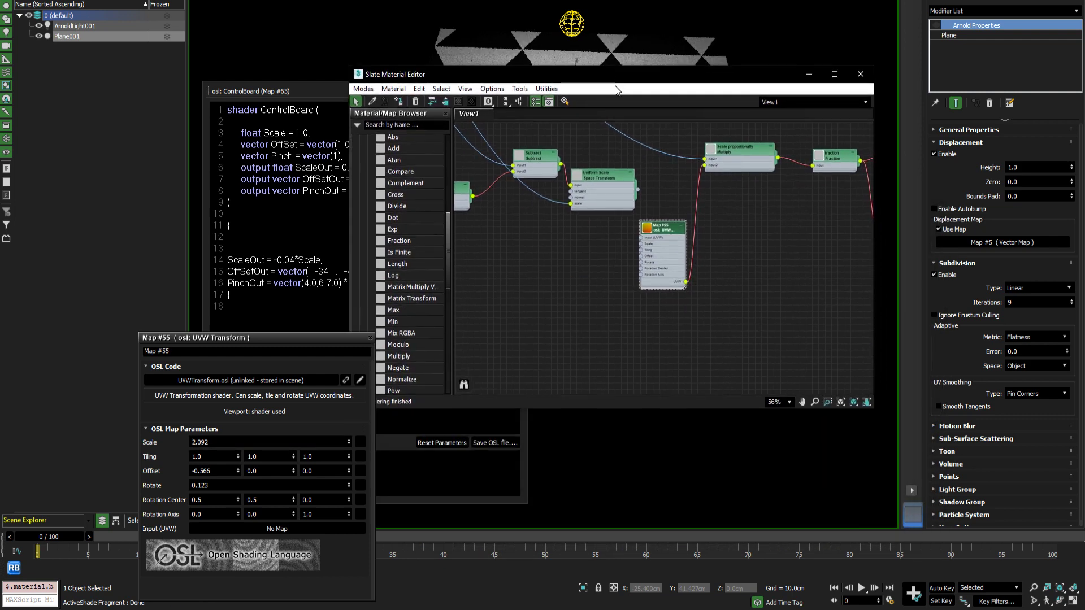
double_click(616, 86)
middle_drag(396, 114, 688, 209)
scroll(629, 180, up, 3)
drag(593, 181, 539, 206)
scroll(691, 222, up, 1)
middle_drag(690, 222, 982, 321)
middle_drag(543, 269, 616, 279)
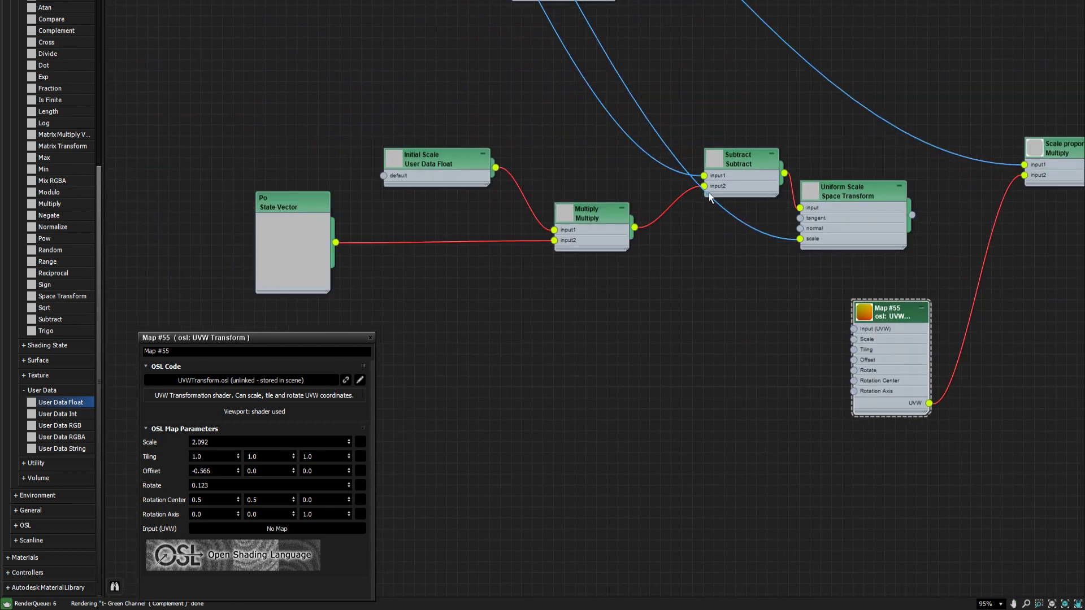
middle_drag(817, 191, 659, 321)
scroll(659, 321, down, 5)
scroll(639, 291, down, 2)
middle_drag(622, 282, 471, 200)
scroll(585, 256, up, 3)
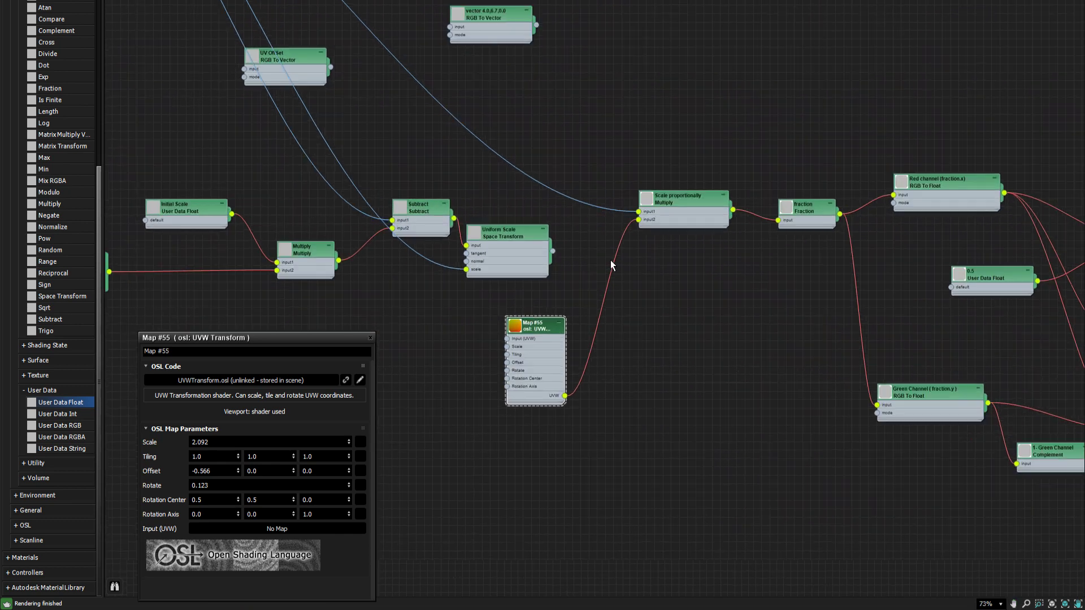
Examine the Compare nodes, the Green Channel node and the final comparison's connections to Color Struct, checking each node's parameters.
middle_drag(695, 321, 531, 192)
scroll(568, 223, down, 7)
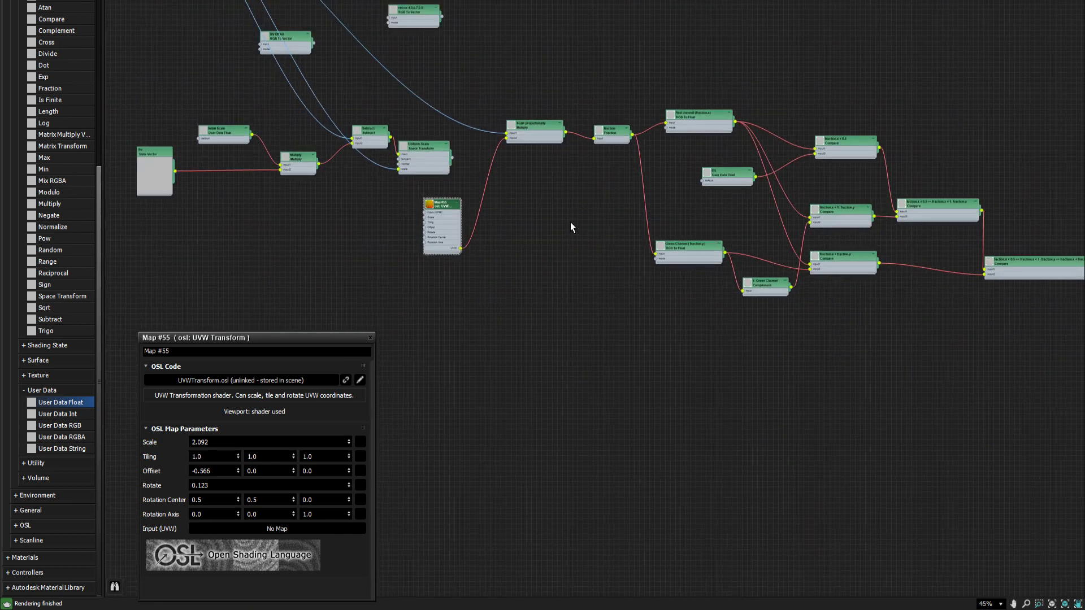
middle_drag(814, 236, 545, 220)
scroll(659, 199, up, 5)
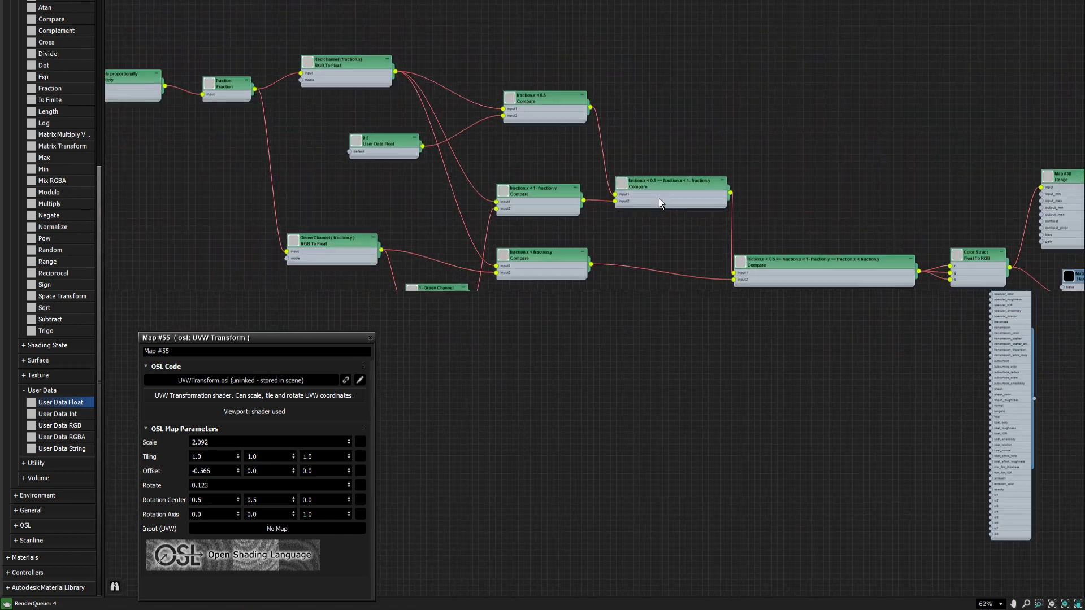
middle_drag(633, 229, 616, 206)
scroll(613, 188, up, 1)
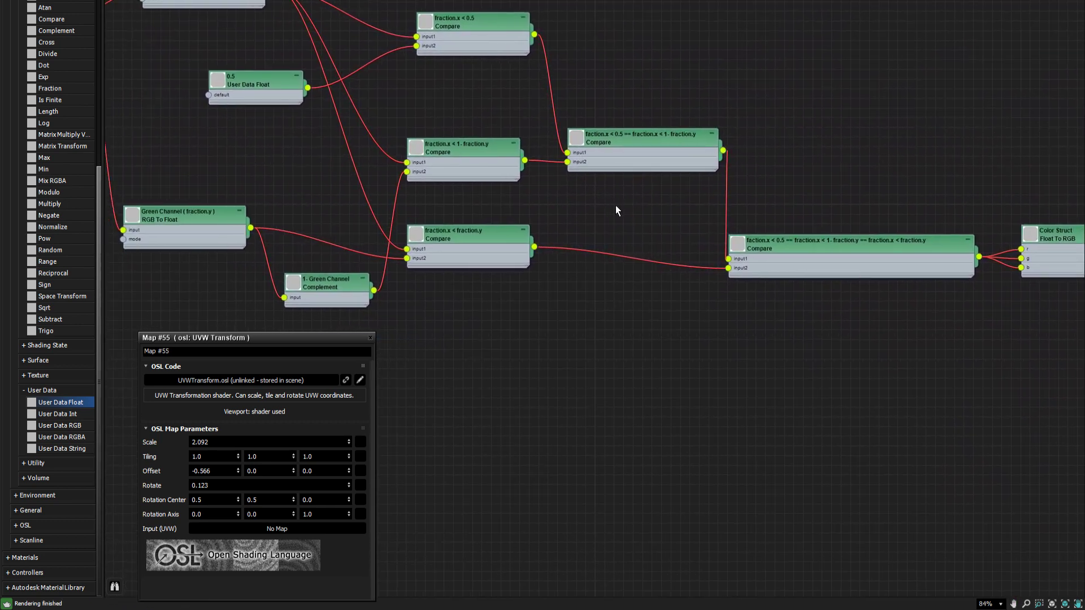
click(477, 22)
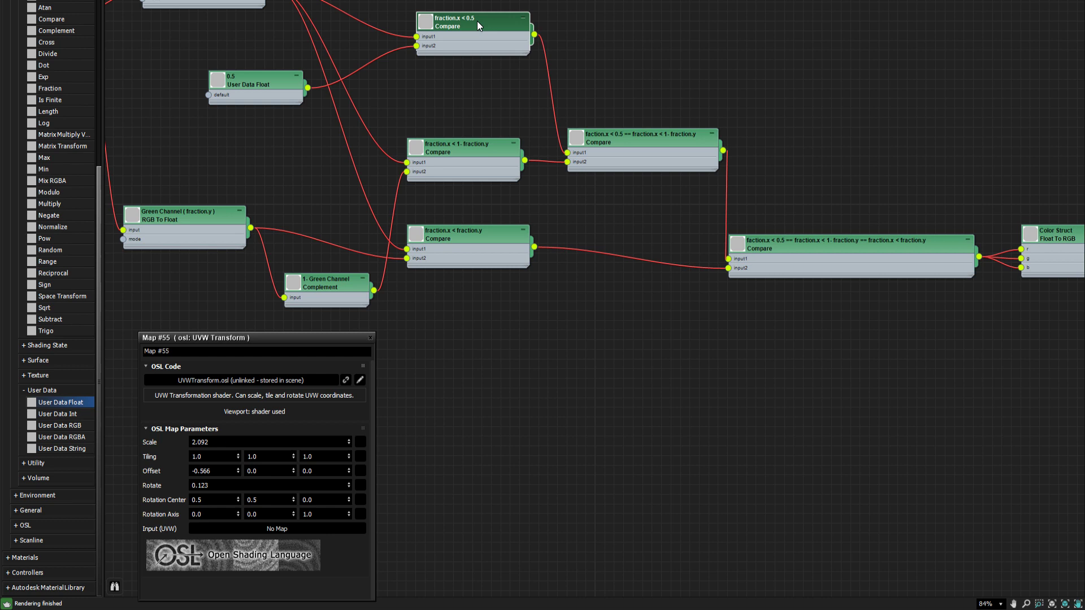
click(456, 150)
click(460, 234)
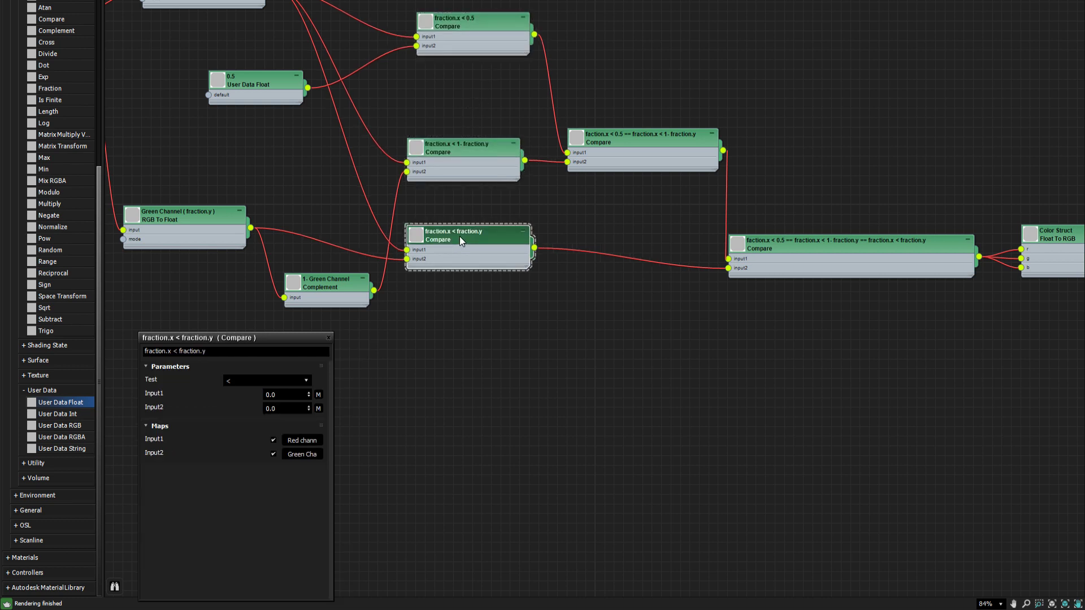
click(181, 216)
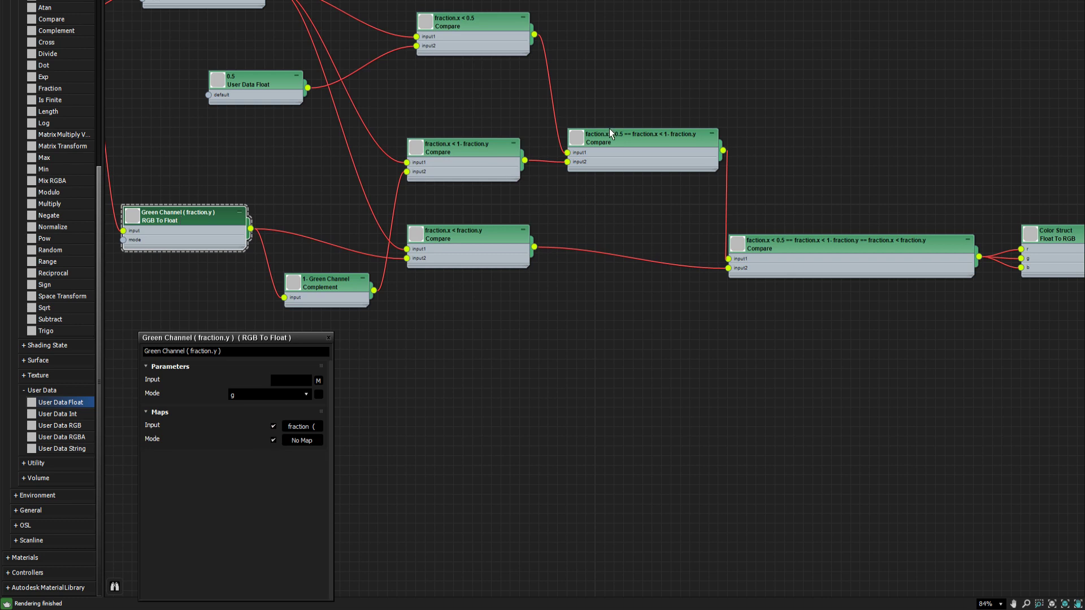
click(667, 145)
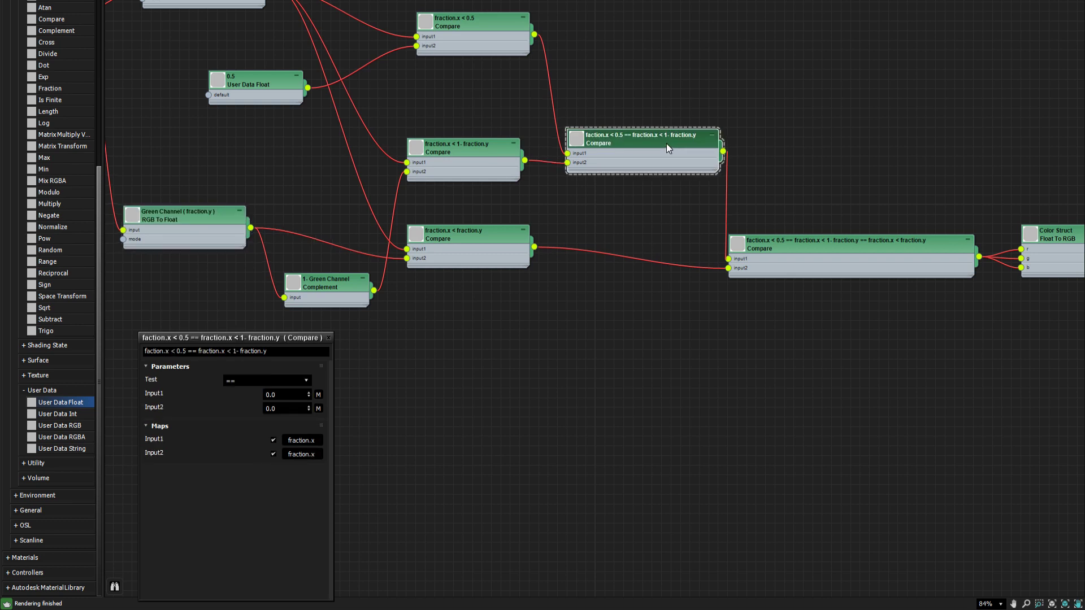
click(805, 250)
middle_drag(838, 202, 855, 181)
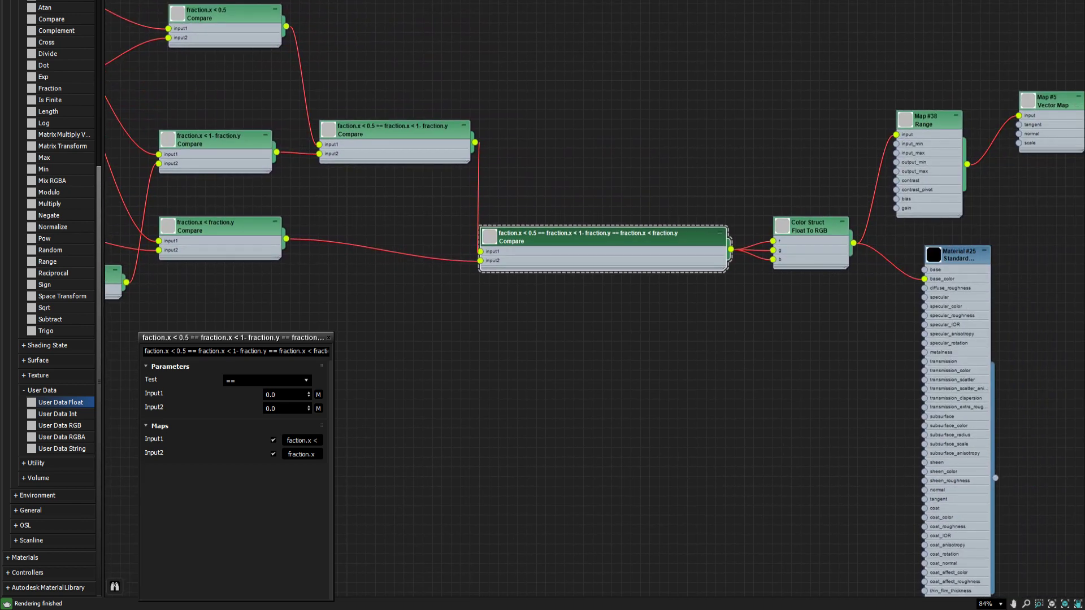